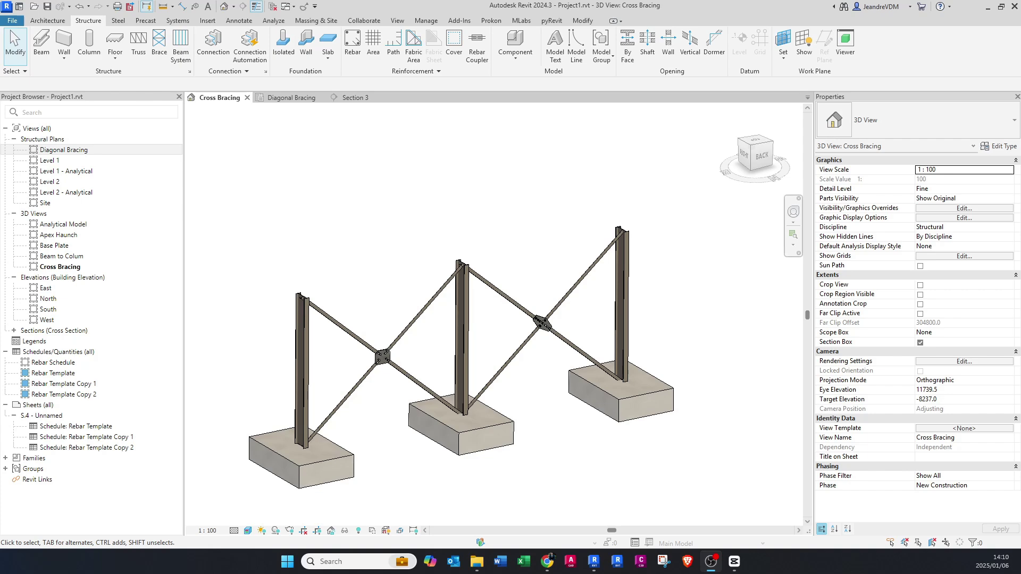
Step: Examine the bolted gusset plate connection where the two diagonal braces cross in the finished cross bracing
{"action": "scroll", "coordinate": [389, 355], "scroll_direction": "up", "scroll_amount": 10}
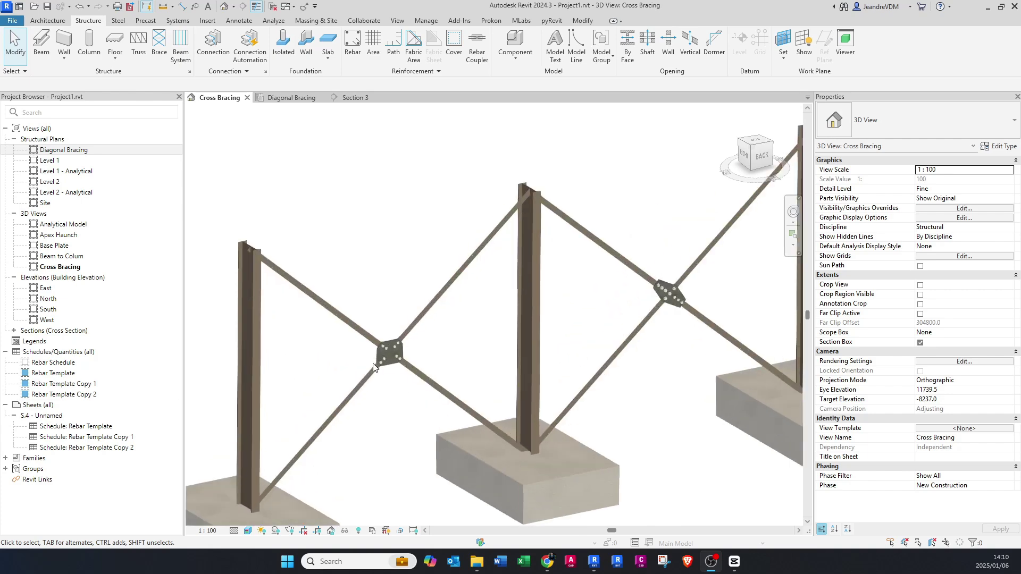
{"action": "middle_click_drag", "start_coordinate": [385, 374], "coordinate": [475, 344]}
{"action": "scroll", "coordinate": [393, 316], "scroll_direction": "down", "scroll_amount": 5}
{"action": "scroll", "coordinate": [475, 344], "scroll_direction": "up", "scroll_amount": 5}
{"action": "left_click", "coordinate": [472, 332]}
{"action": "scroll", "coordinate": [472, 333], "scroll_direction": "down", "scroll_amount": 3}
{"action": "middle_click_drag", "start_coordinate": [654, 304], "coordinate": [196, 294], "text": "shift"}
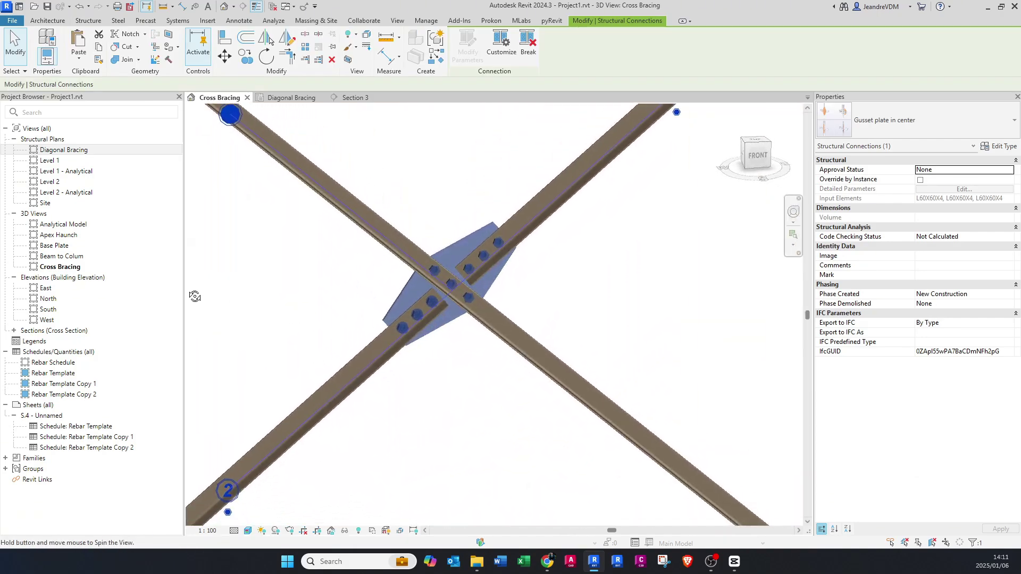
{"action": "key", "text": "Escape"}
{"action": "middle_click_drag", "start_coordinate": [385, 390], "coordinate": [456, 326], "text": "shift"}
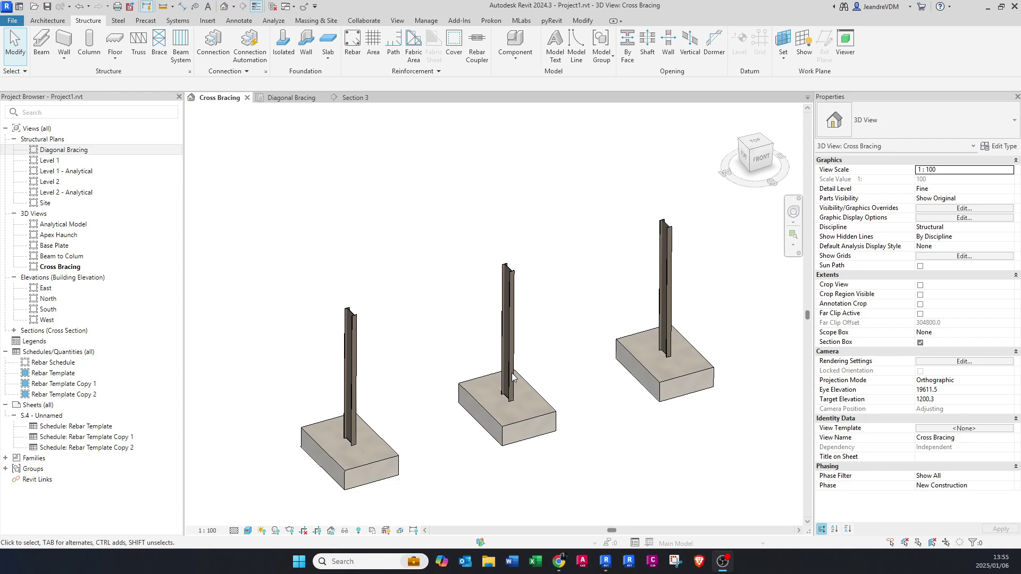
Step: Place an Equal Angle L60X60X4 beam diagonally from the base of the first column to the top of the middle column
{"action": "scroll", "coordinate": [510, 368], "scroll_direction": "down", "scroll_amount": 1}
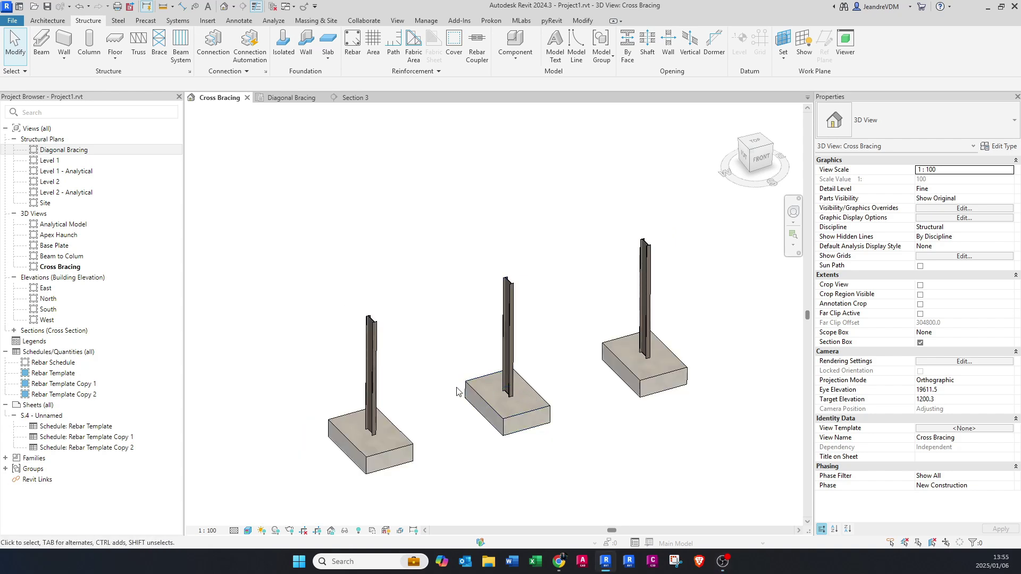
{"action": "scroll", "coordinate": [456, 392], "scroll_direction": "up", "scroll_amount": 1}
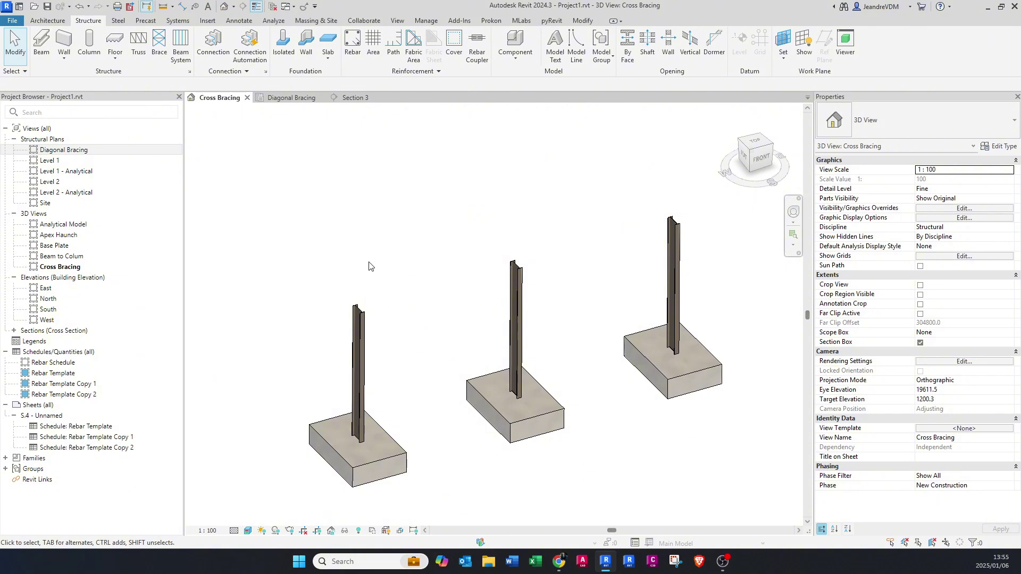
{"action": "left_click", "coordinate": [47, 49]}
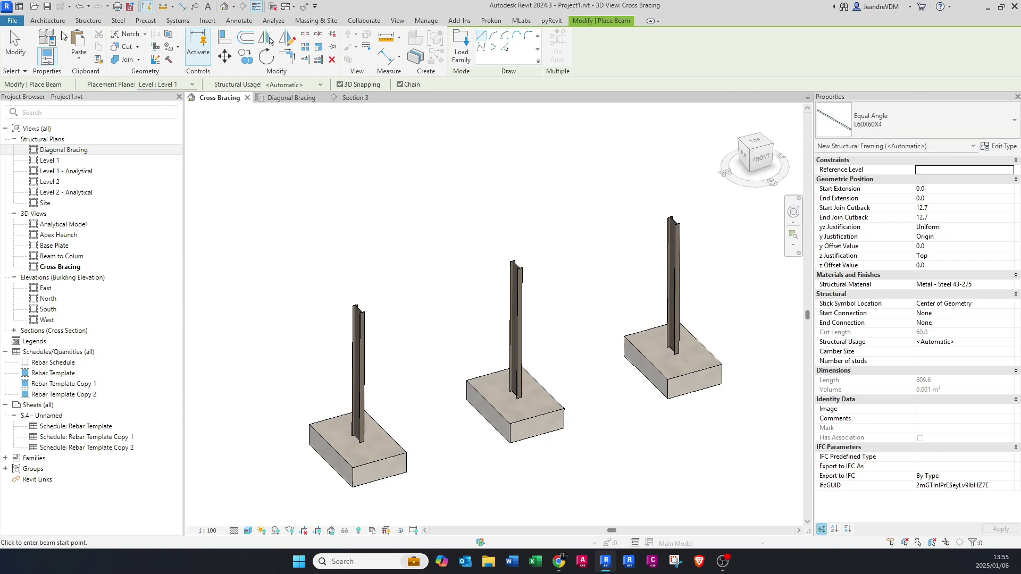
{"action": "left_click", "coordinate": [85, 22]}
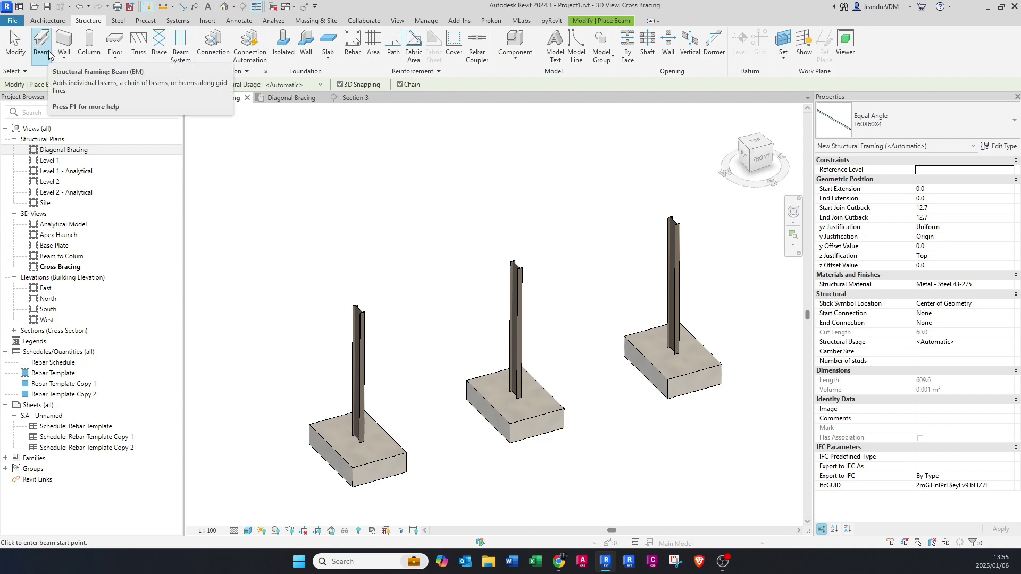
{"action": "left_click", "coordinate": [981, 130]}
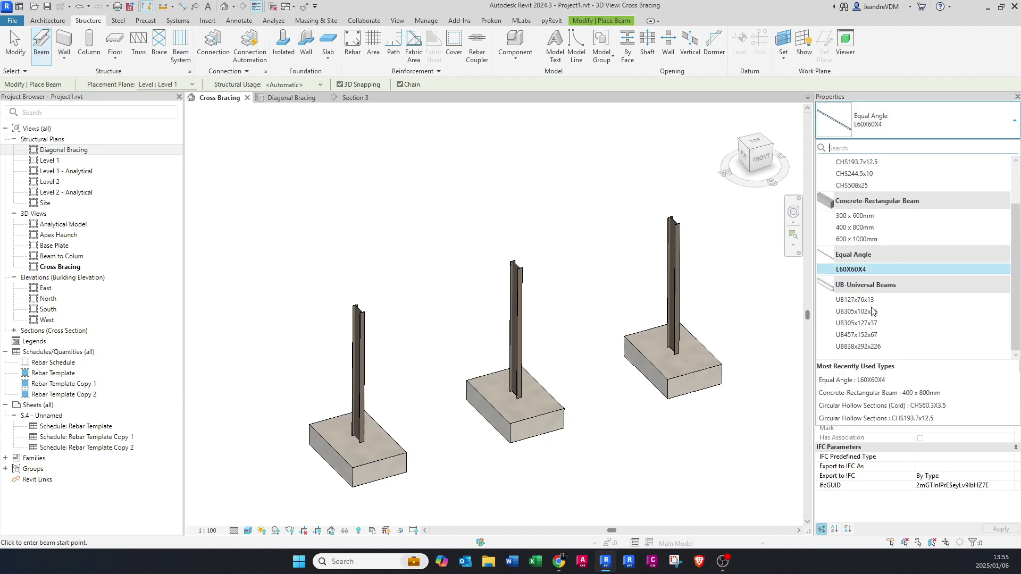
{"action": "left_click", "coordinate": [858, 270]}
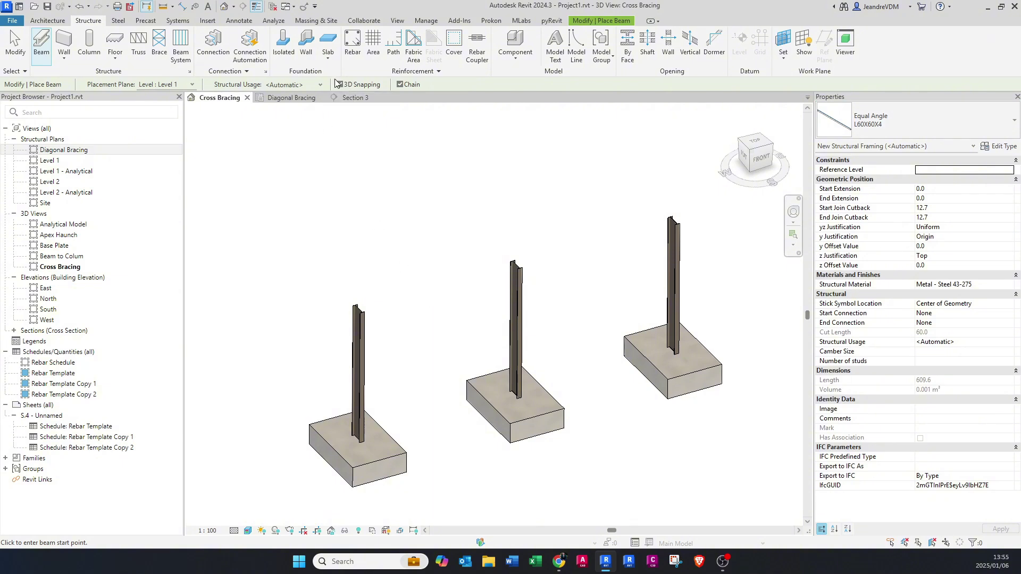
{"action": "middle_click_drag", "start_coordinate": [490, 394], "coordinate": [425, 399], "text": "shift"}
{"action": "scroll", "coordinate": [405, 393], "scroll_direction": "up", "scroll_amount": 3}
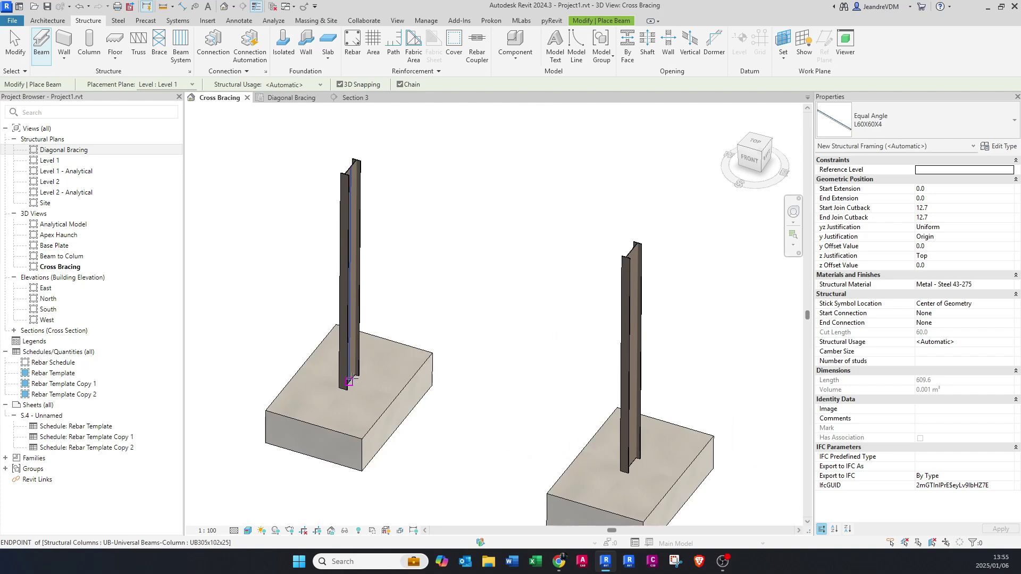
{"action": "left_click", "coordinate": [349, 382]}
{"action": "middle_click_drag", "start_coordinate": [482, 381], "coordinate": [628, 181], "text": "shift"}
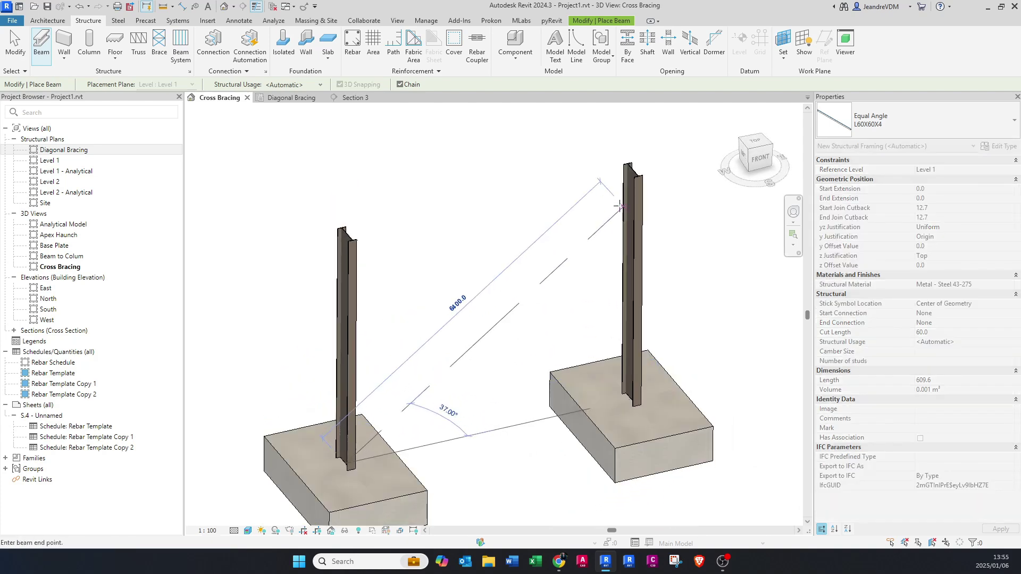
{"action": "left_click", "coordinate": [633, 170]}
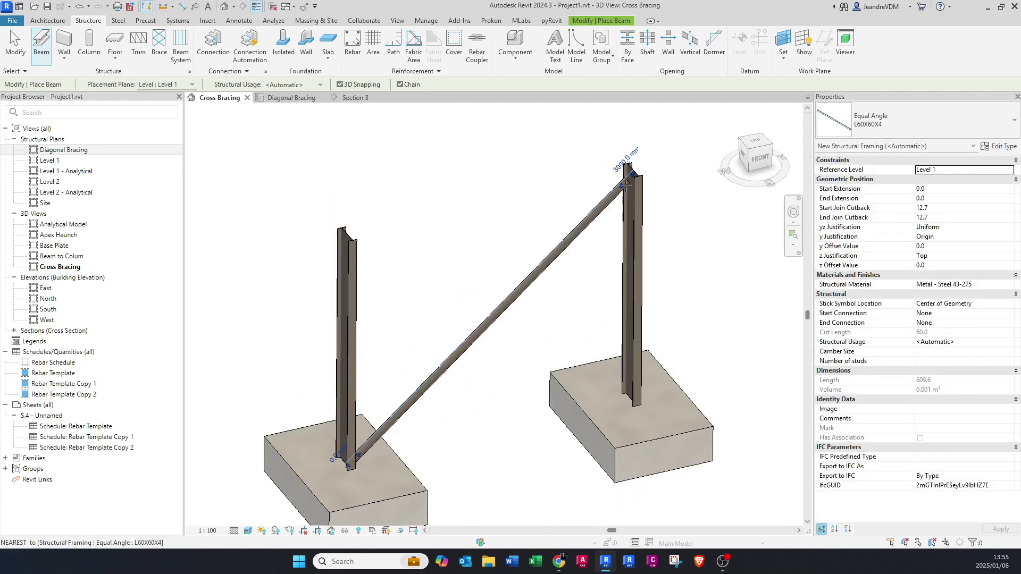
Step: Place the opposing L60X60X4 diagonal from the top of the first column to the base of the middle column
{"action": "middle_click_drag", "start_coordinate": [592, 253], "coordinate": [428, 283], "text": "shift"}
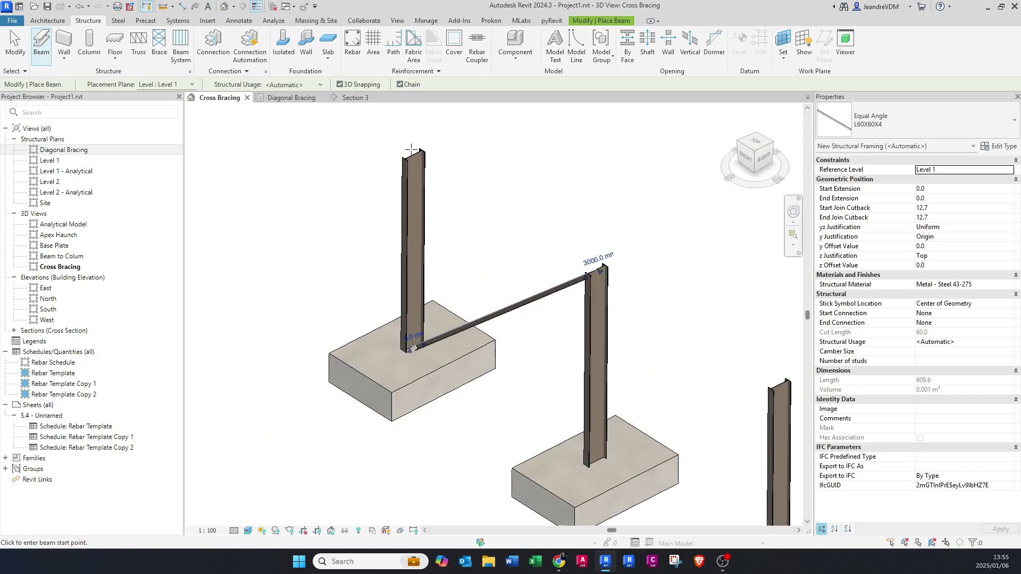
{"action": "middle_click_drag", "start_coordinate": [415, 155], "coordinate": [700, 299], "text": "shift"}
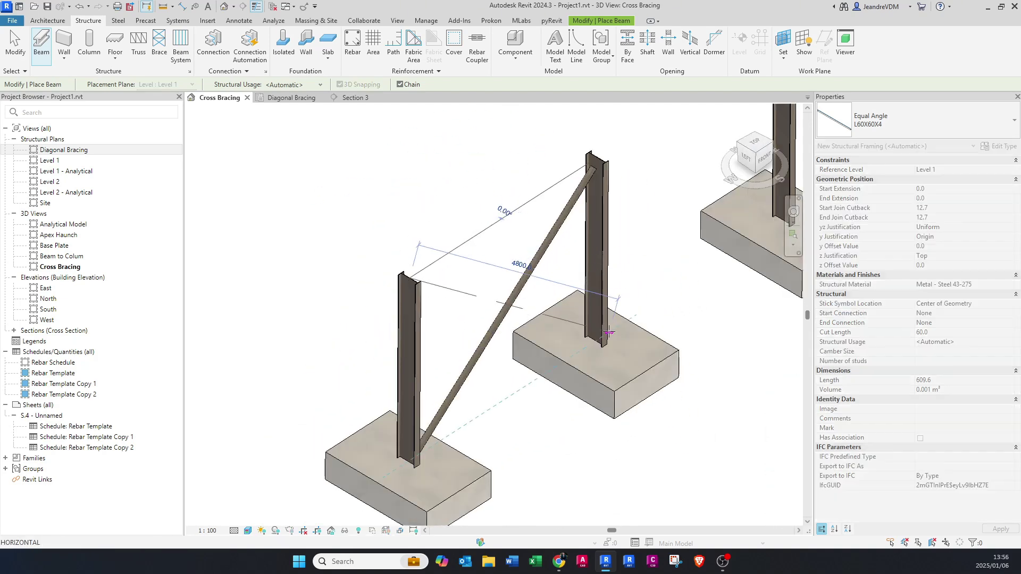
{"action": "left_click", "coordinate": [598, 346]}
Step: Place an L60X60X4 diagonal in the second bay from the middle column's base to the third column's top
{"action": "middle_click_drag", "start_coordinate": [599, 346], "coordinate": [468, 341], "text": "shift"}
{"action": "scroll", "coordinate": [450, 340], "scroll_direction": "up", "scroll_amount": 3}
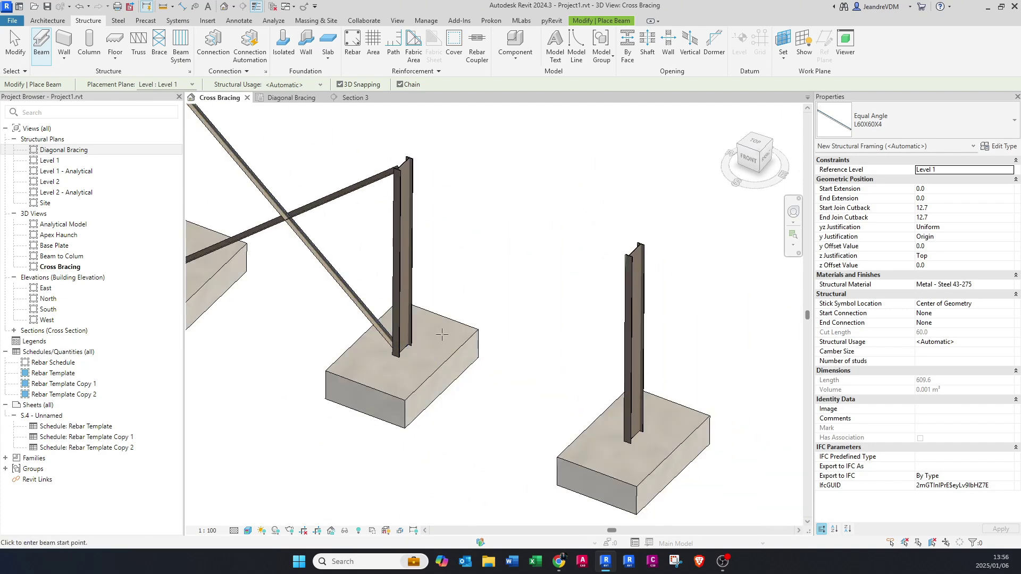
{"action": "left_click", "coordinate": [404, 349]}
{"action": "middle_click_drag", "start_coordinate": [606, 431], "coordinate": [553, 210], "text": "shift"}
{"action": "left_click", "coordinate": [552, 209]}
Step: Complete the second bay's cross with an L60X60X4 diagonal from the middle column's top to the third column's base
{"action": "middle_click_drag", "start_coordinate": [549, 268], "coordinate": [365, 213], "text": "shift"}
{"action": "mouse_move", "coordinate": [559, 308]}
{"action": "middle_mouse_down", "text": "shift"}
{"action": "mouse_move", "coordinate": [572, 315]}
{"action": "mouse_move", "coordinate": [559, 324]}
{"action": "middle_mouse_up", "text": "shift"}
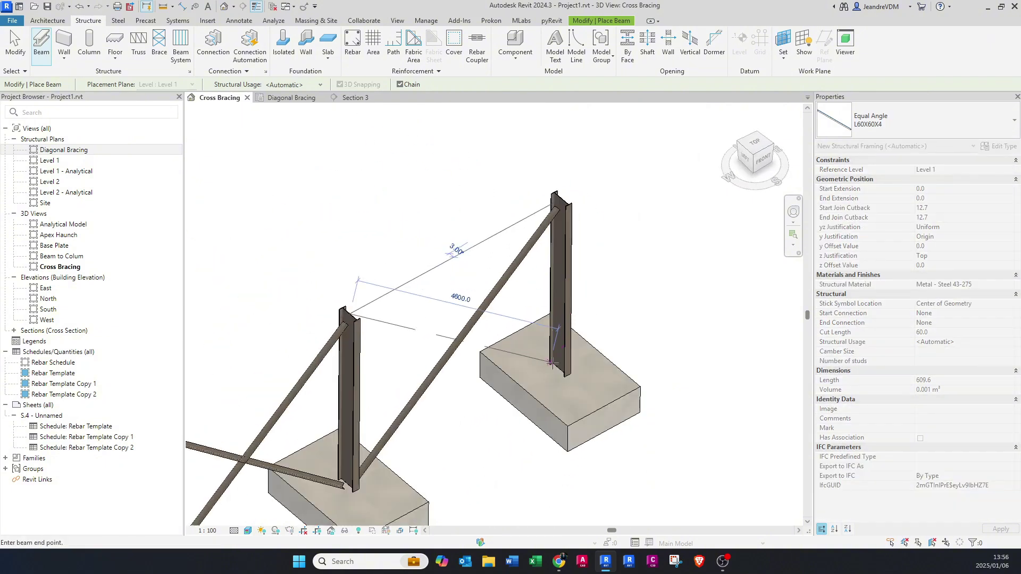
{"action": "left_click", "coordinate": [551, 368]}
{"action": "scroll", "coordinate": [547, 367], "scroll_direction": "down", "scroll_amount": 3}
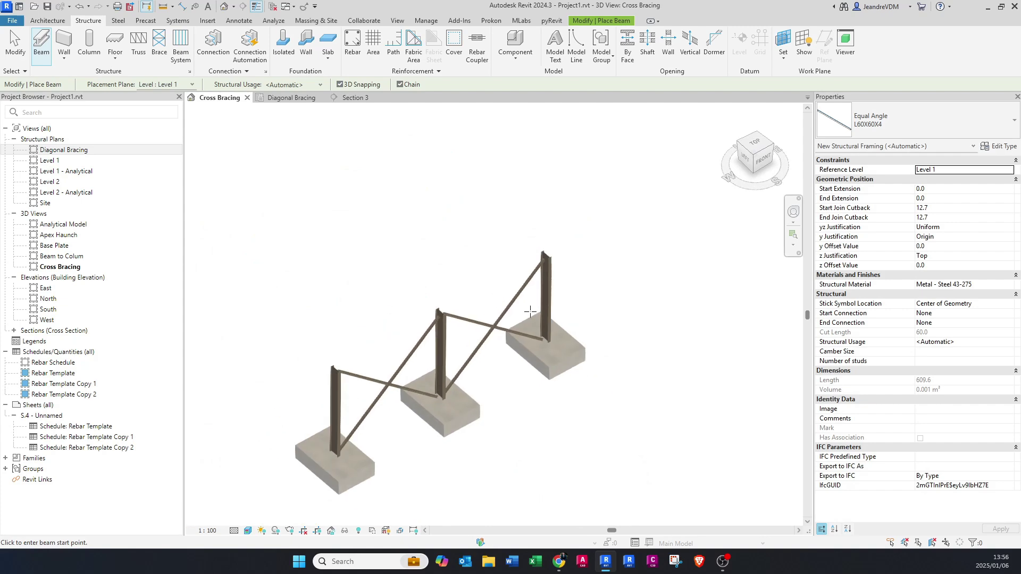
{"action": "key", "text": "Escape"}
{"action": "key", "text": "Escape"}
{"action": "middle_click_drag", "start_coordinate": [481, 348], "coordinate": [338, 326], "text": "shift"}
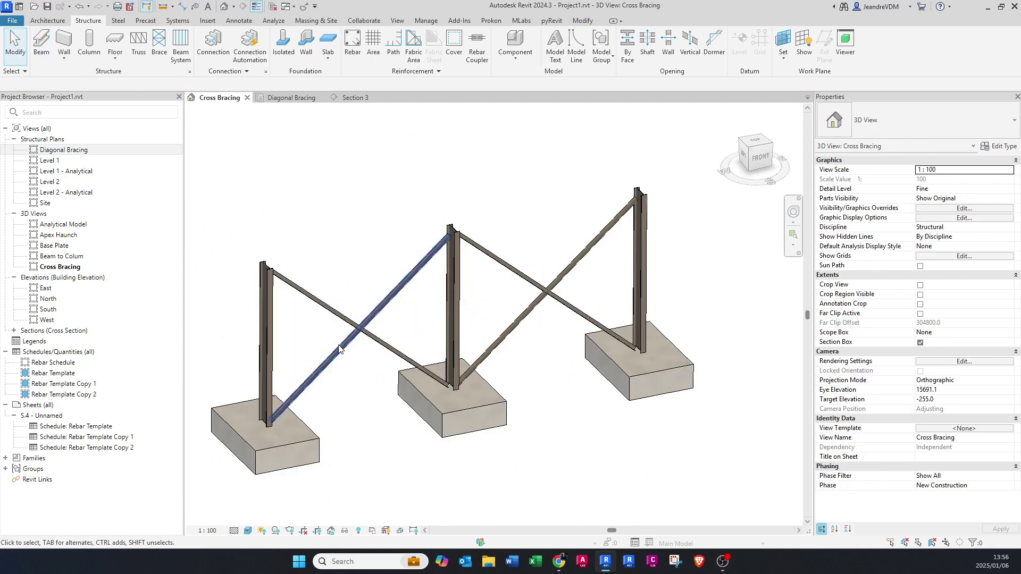
{"action": "middle_click_drag", "start_coordinate": [365, 365], "coordinate": [398, 331], "text": "shift"}
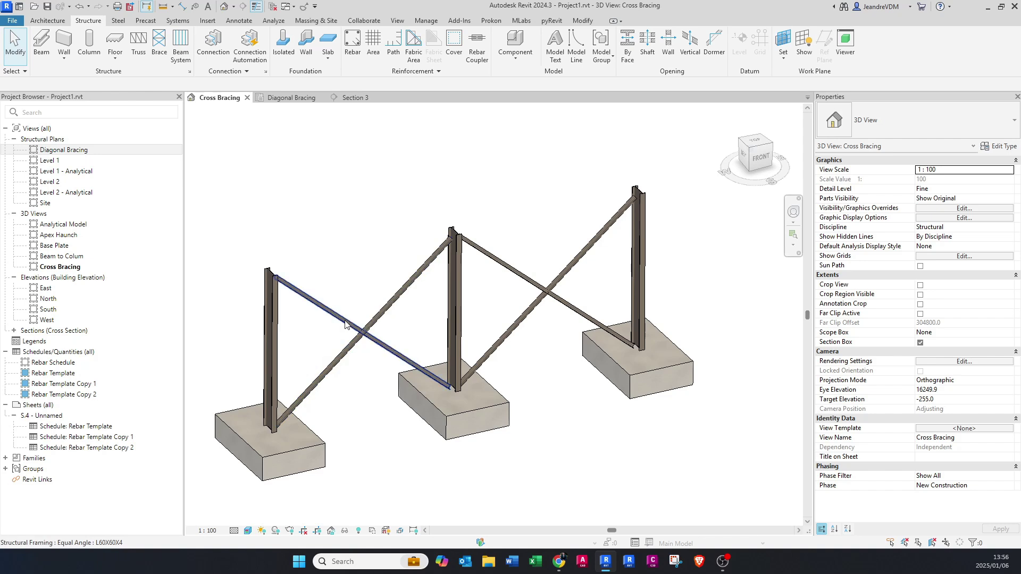
Step: Load the Four diagonals - middle gusset plate connection from the General bracings group in the structural connection settings
{"action": "left_click", "coordinate": [266, 73]}
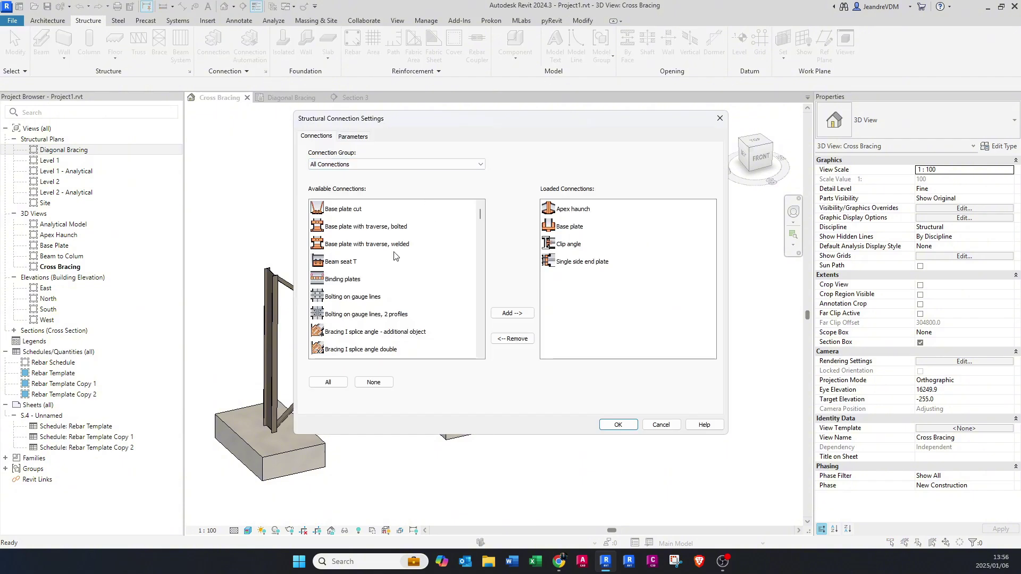
{"action": "left_click", "coordinate": [342, 166]}
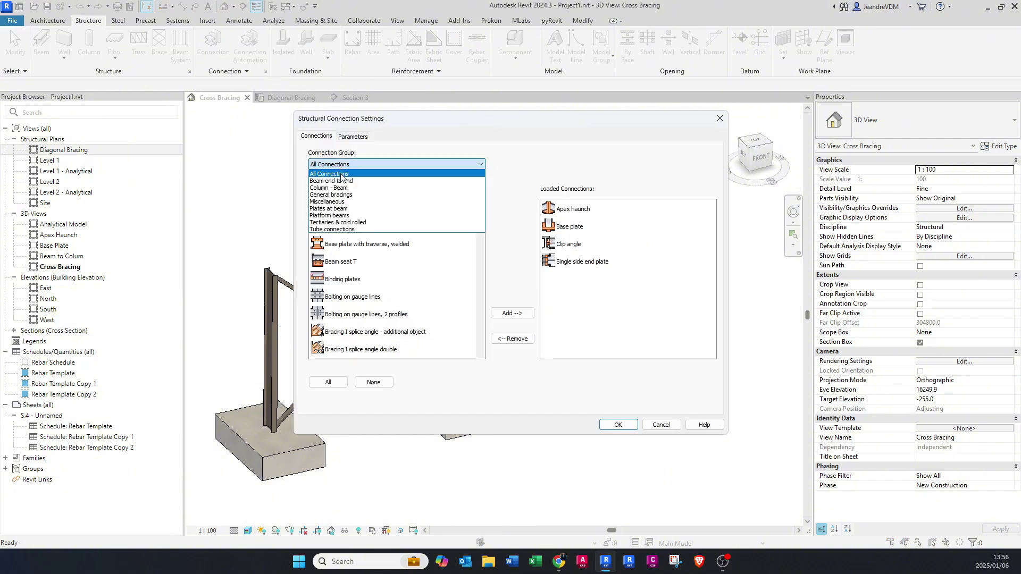
{"action": "left_click", "coordinate": [342, 196]}
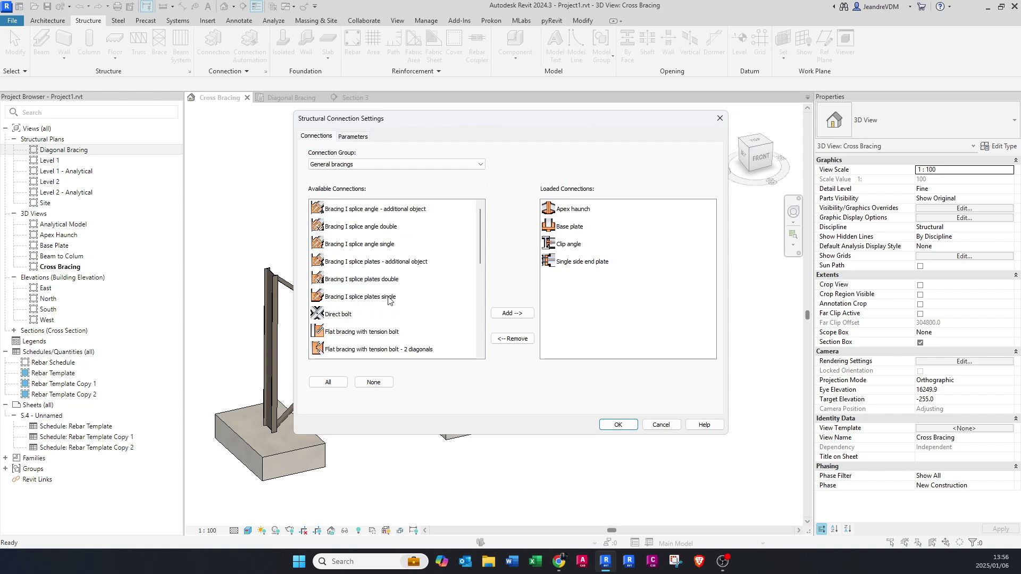
{"action": "scroll", "coordinate": [382, 304], "scroll_direction": "down", "scroll_amount": 1}
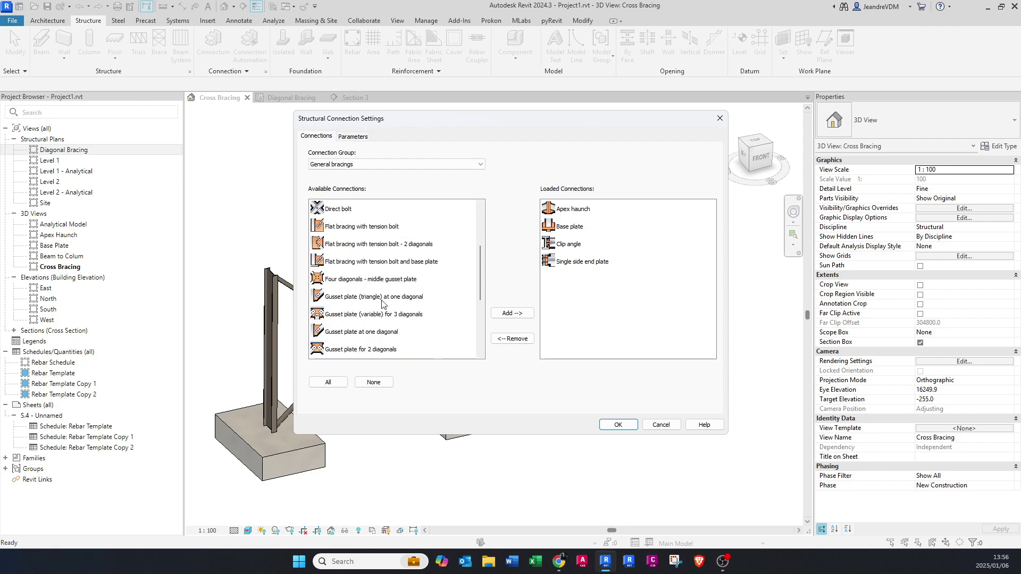
{"action": "left_click", "coordinate": [347, 280]}
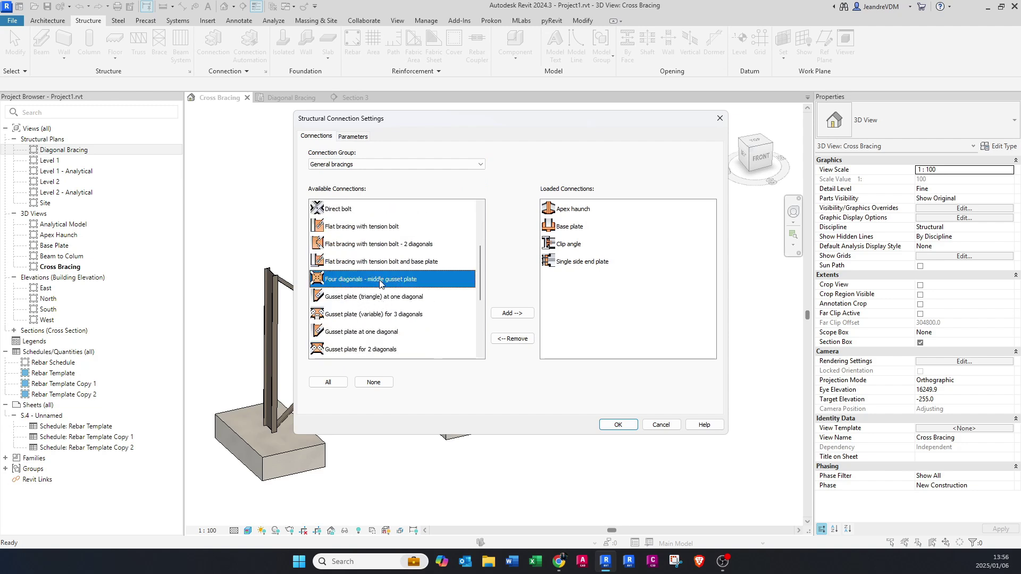
{"action": "left_click", "coordinate": [504, 314]}
Step: Load the Gusset plate in center connection as well and accept the structural connection settings
{"action": "scroll", "coordinate": [372, 312], "scroll_direction": "down", "scroll_amount": 2}
{"action": "scroll", "coordinate": [353, 291], "scroll_direction": "up", "scroll_amount": 2}
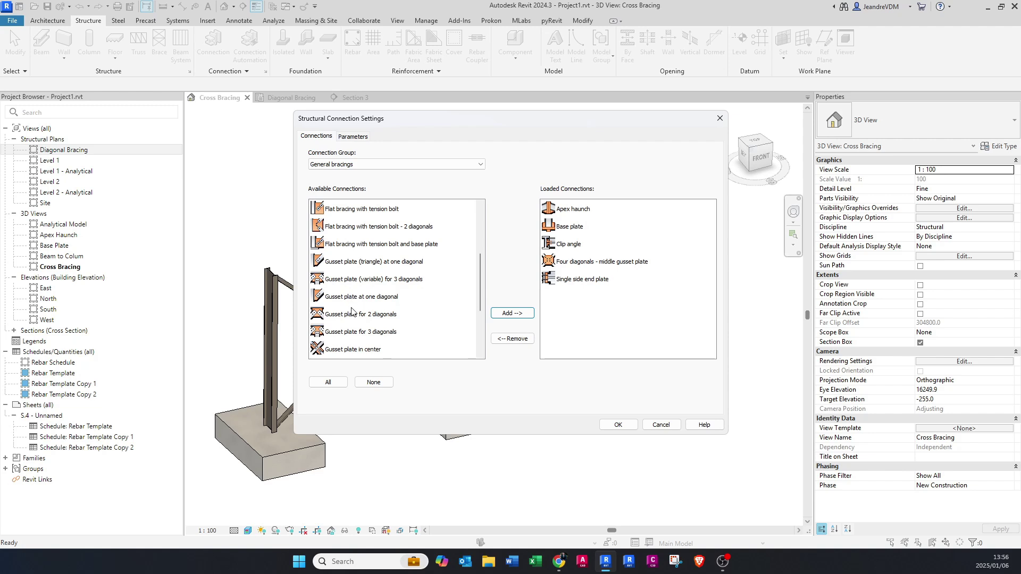
{"action": "scroll", "coordinate": [353, 310], "scroll_direction": "up", "scroll_amount": 1}
{"action": "scroll", "coordinate": [351, 309], "scroll_direction": "down", "scroll_amount": 2}
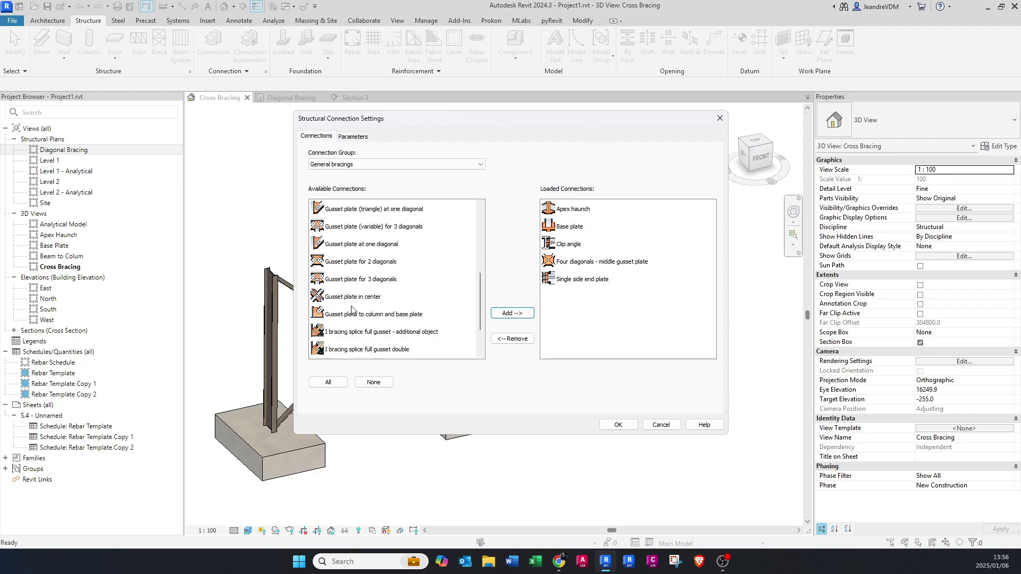
{"action": "left_click", "coordinate": [352, 299]}
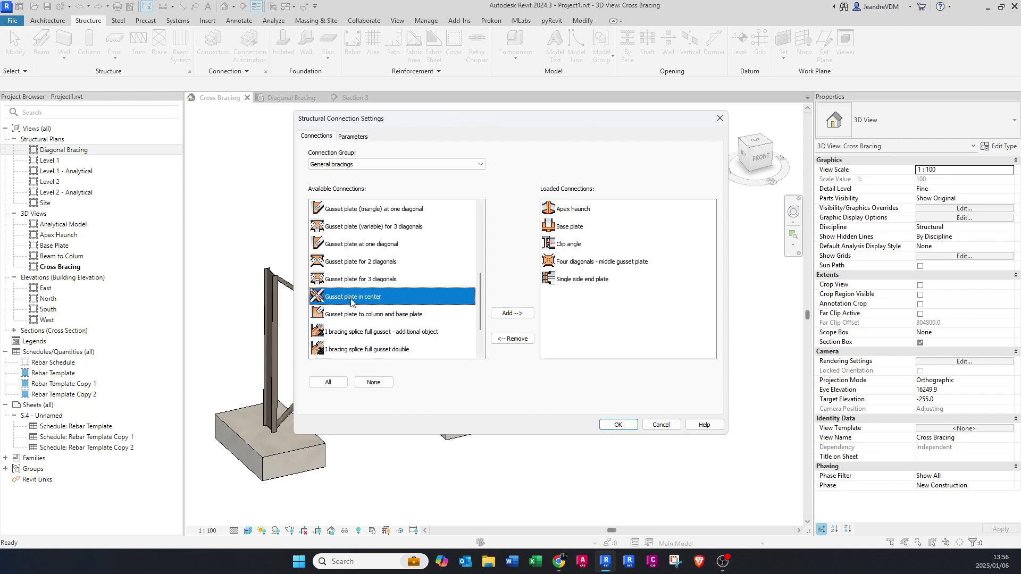
{"action": "left_click", "coordinate": [500, 314]}
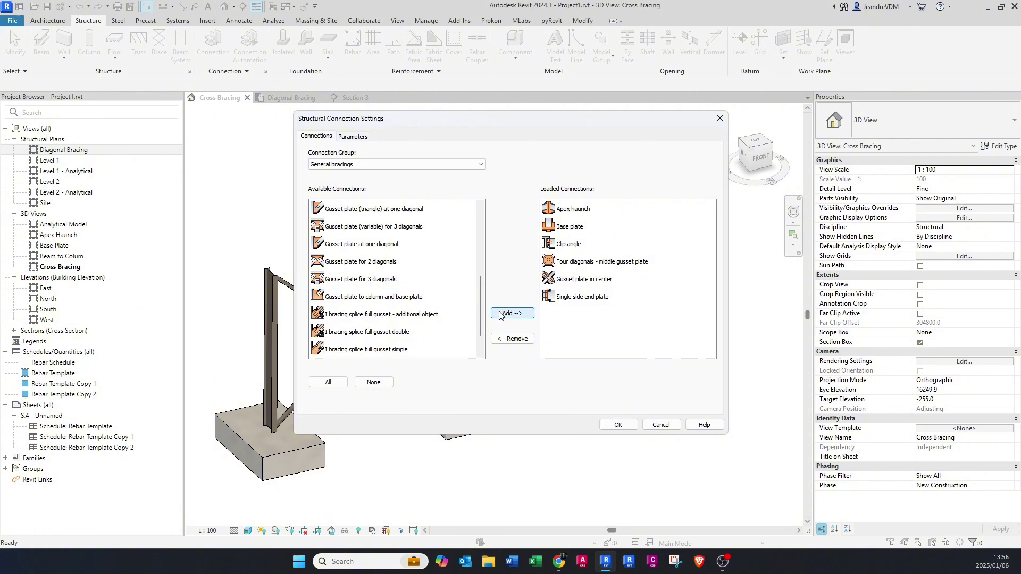
{"action": "left_click", "coordinate": [617, 425]}
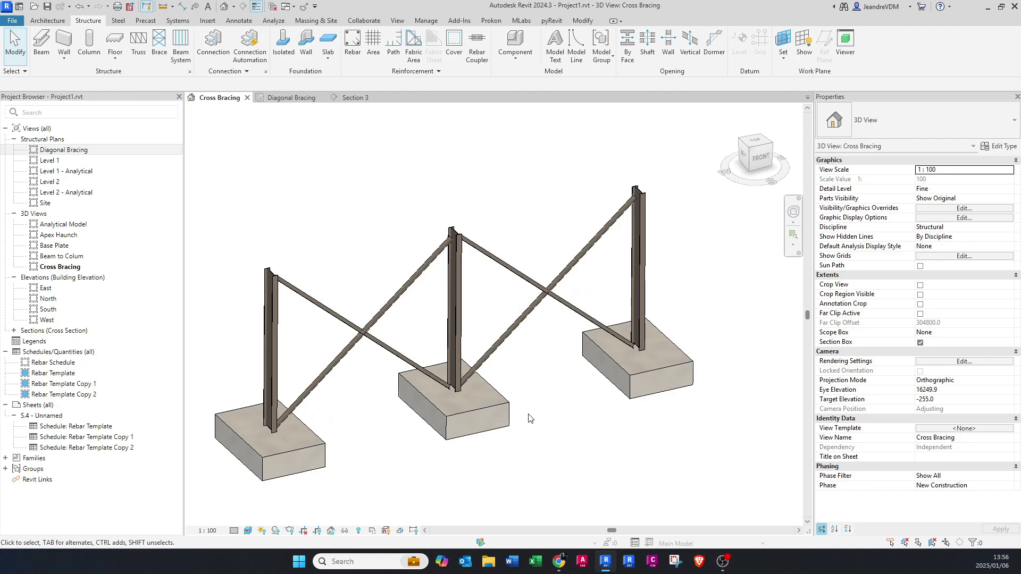
{"action": "left_click", "coordinate": [214, 55]}
{"action": "left_click", "coordinate": [902, 123]}
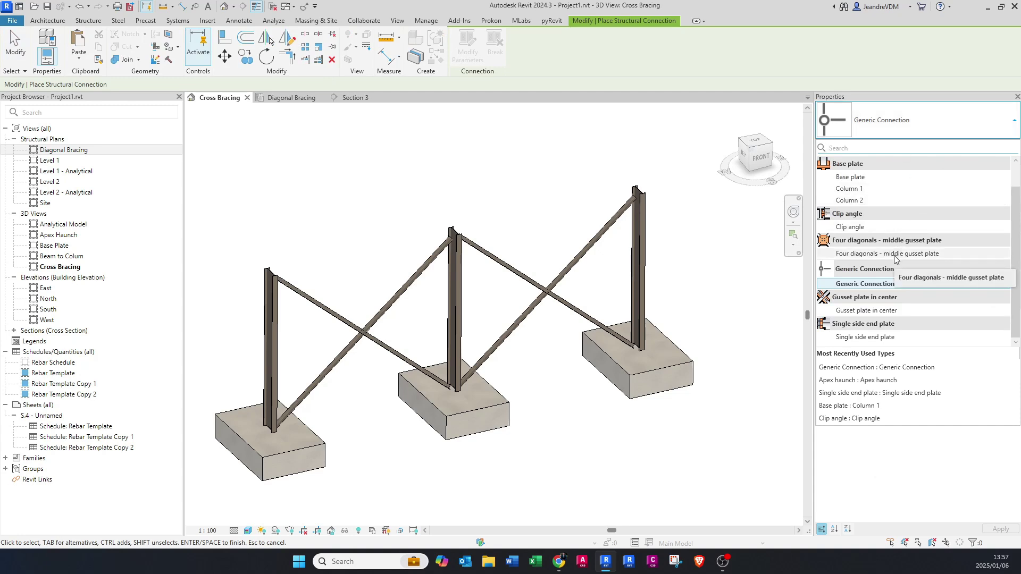
{"action": "mouse_move", "coordinate": [895, 259]}
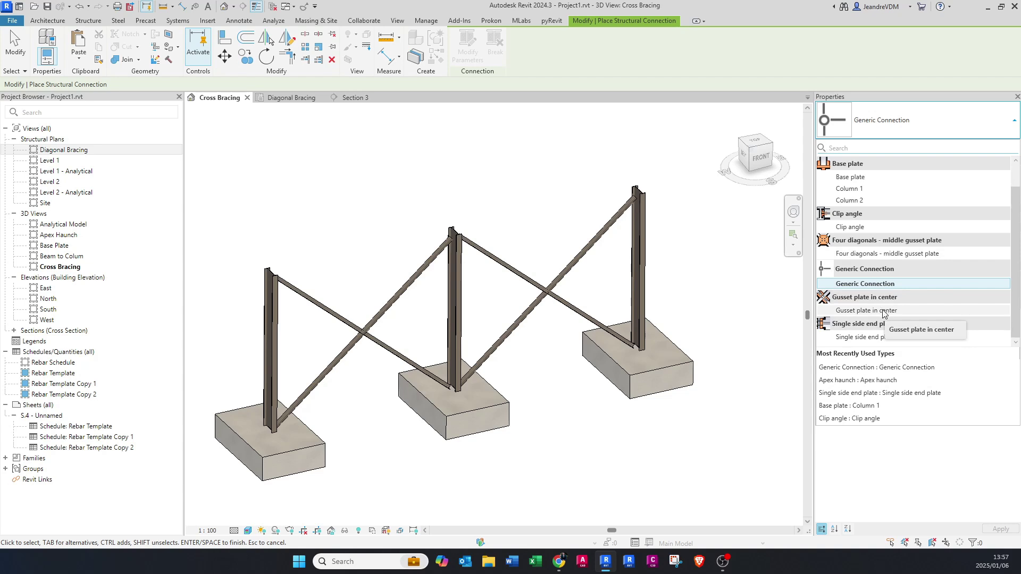
{"action": "mouse_move", "coordinate": [885, 313]}
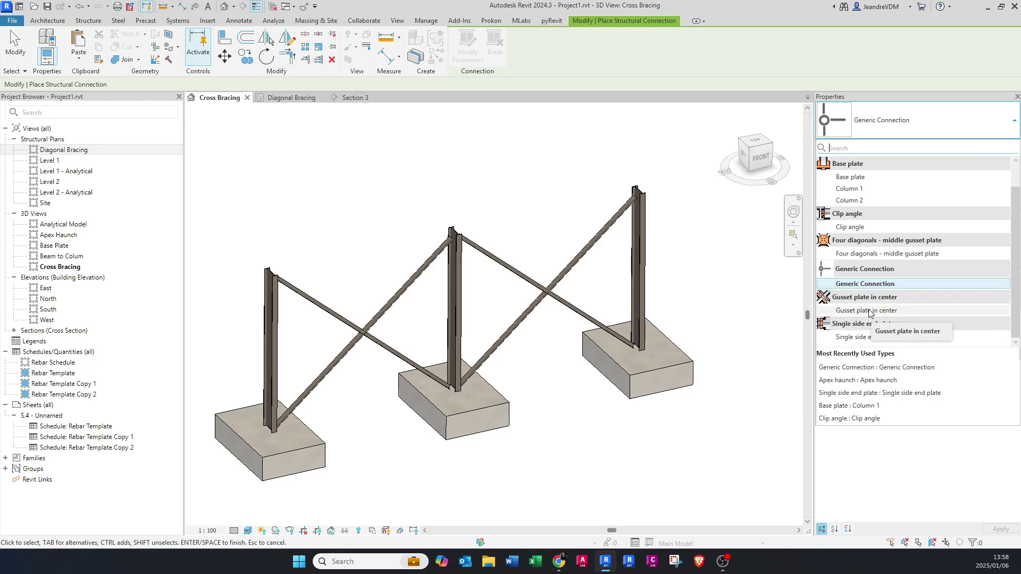
{"action": "left_click", "coordinate": [870, 313]}
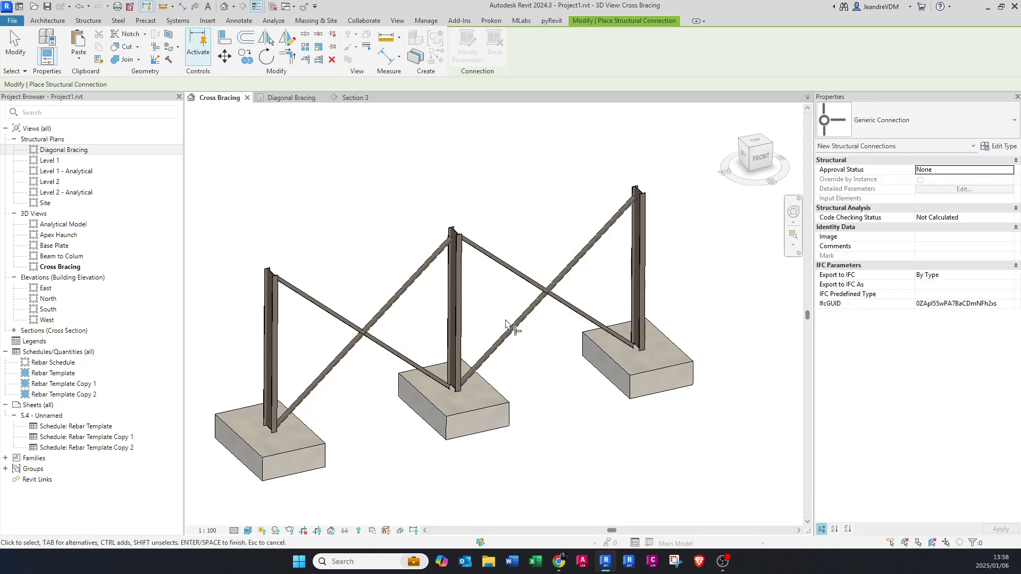
{"action": "key", "text": "Escape"}
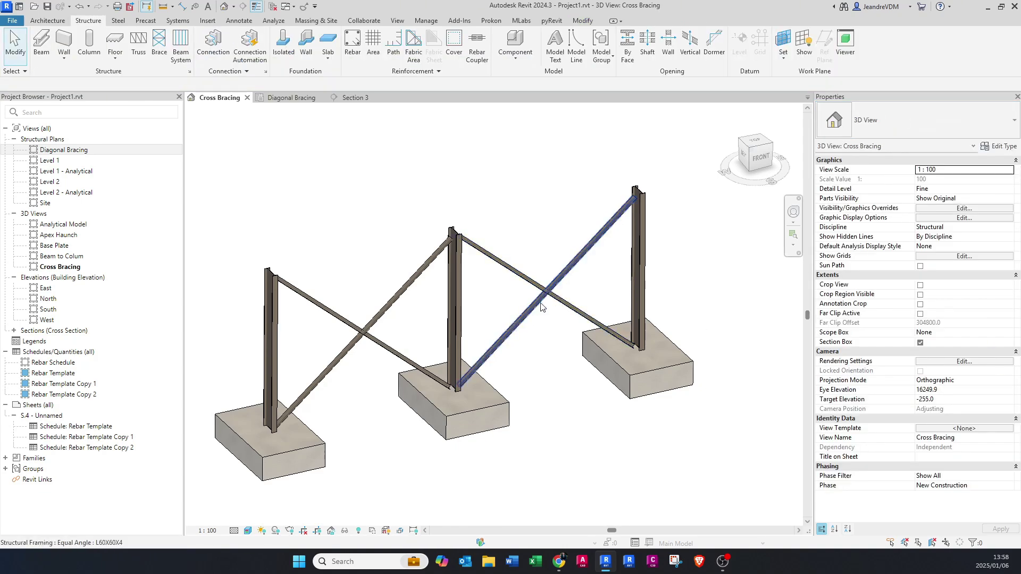
{"action": "left_click", "coordinate": [341, 322]}
{"action": "scroll", "coordinate": [362, 346], "scroll_direction": "up", "scroll_amount": 3}
{"action": "left_click", "coordinate": [370, 344]}
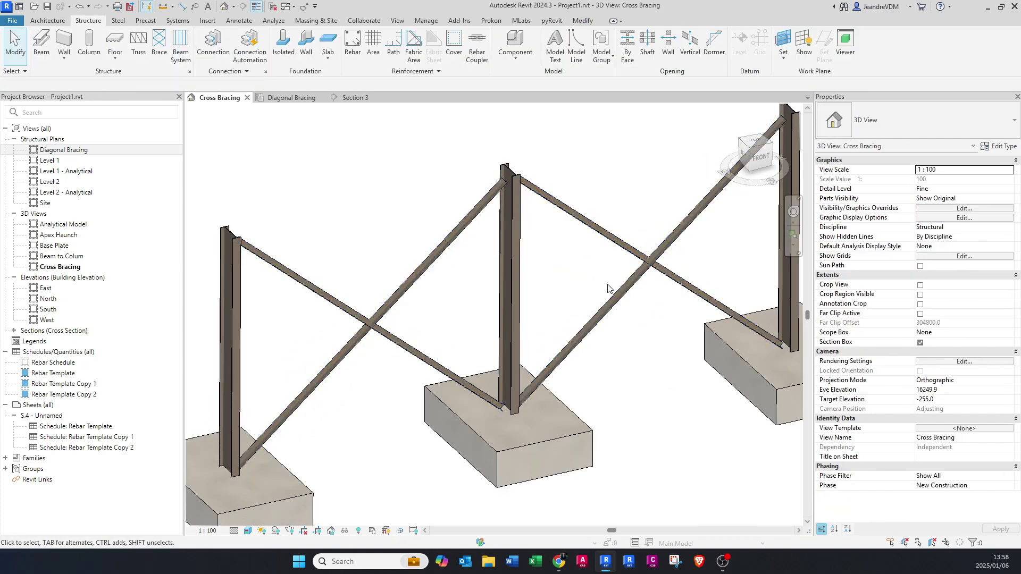
Step: Delete the existing section line running across the three footings in the Diagonal Bracing structural plan
{"action": "left_click", "coordinate": [282, 103]}
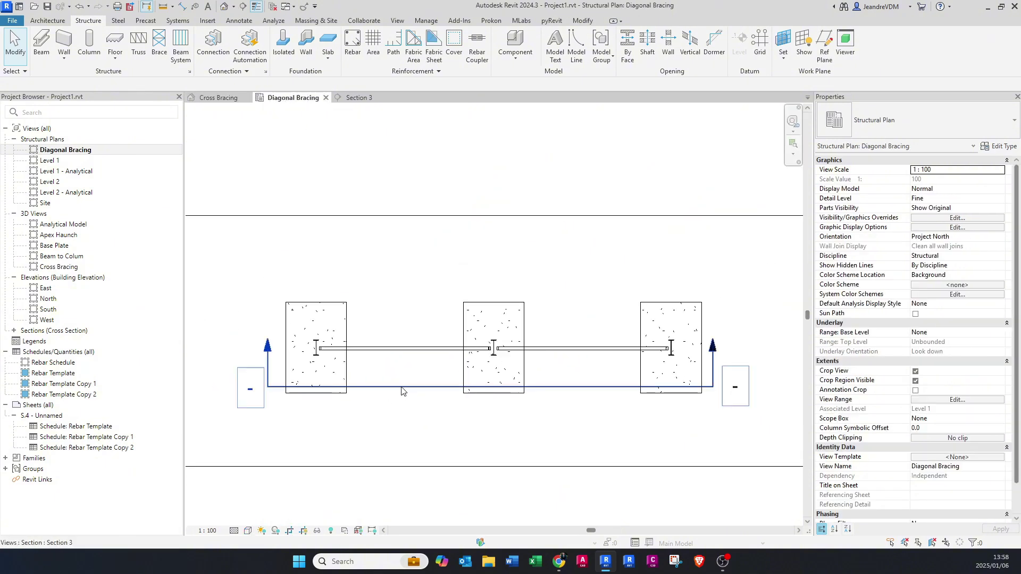
{"action": "left_click", "coordinate": [426, 386]}
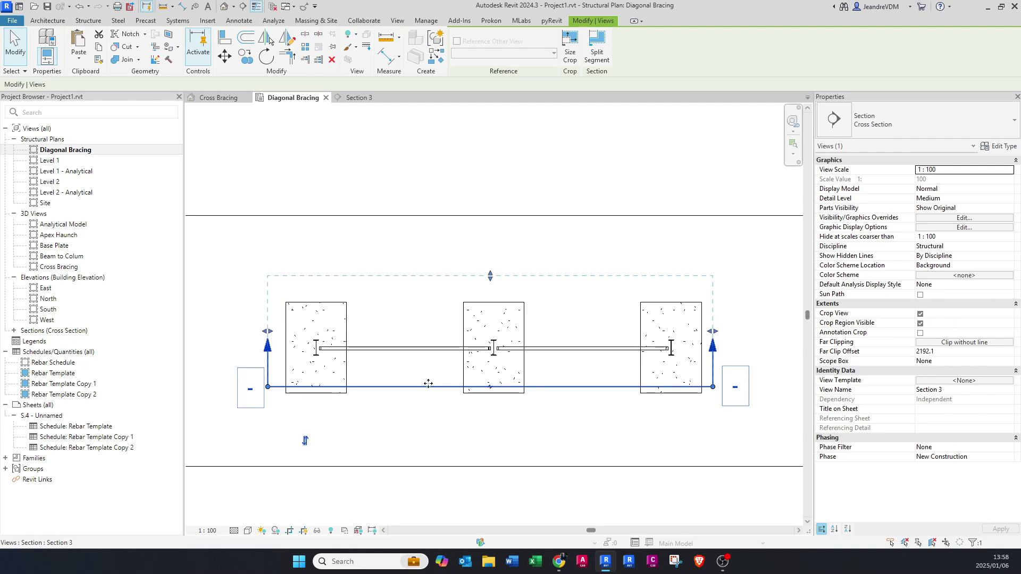
{"action": "key", "text": "Delete"}
{"action": "left_click", "coordinate": [550, 316]}
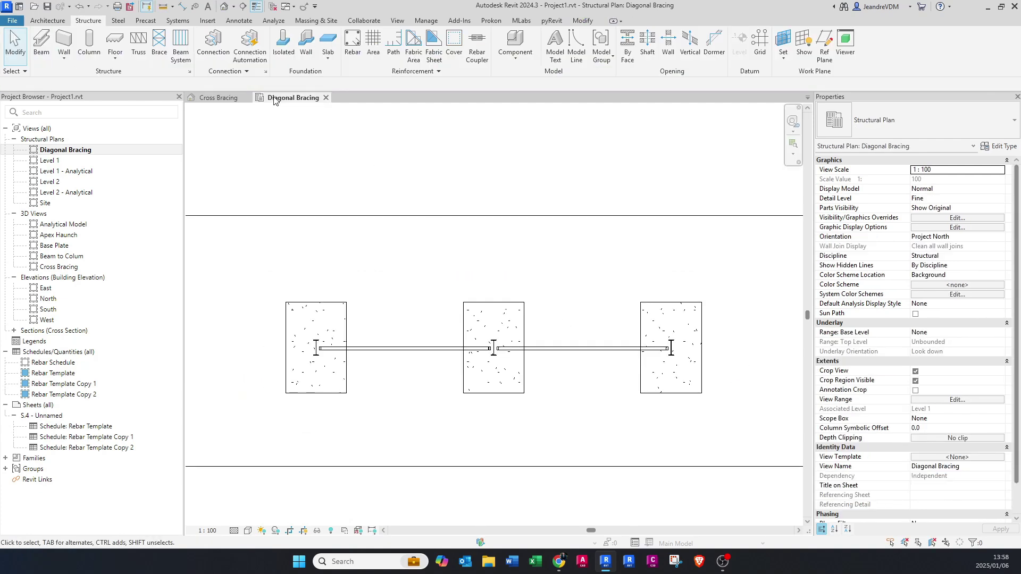
Step: Draw a new section across all three columns, looking towards the bracing with a far clip of about 2524 mm, and open its view
{"action": "left_click", "coordinate": [243, 7]}
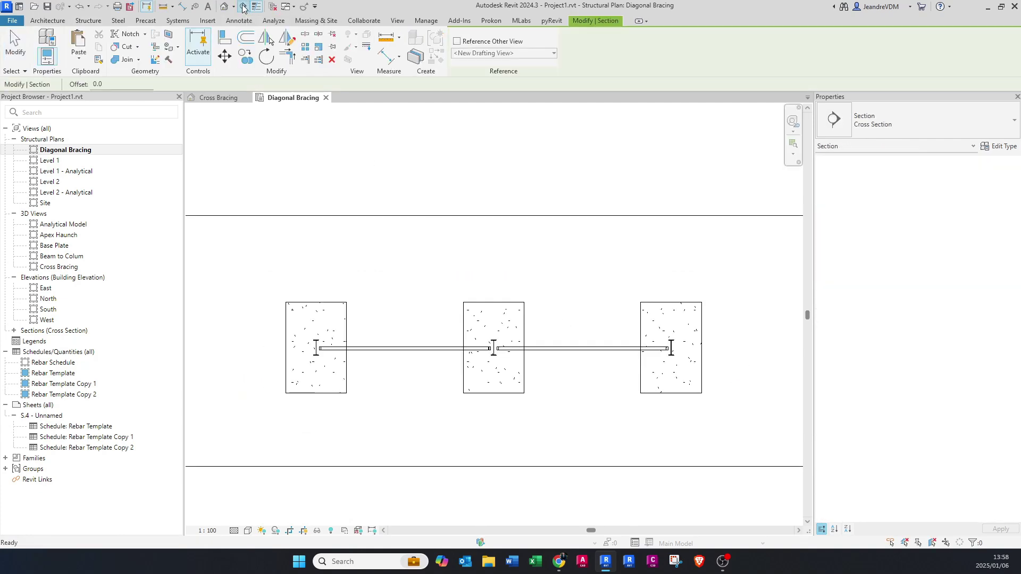
{"action": "left_click", "coordinate": [248, 386]}
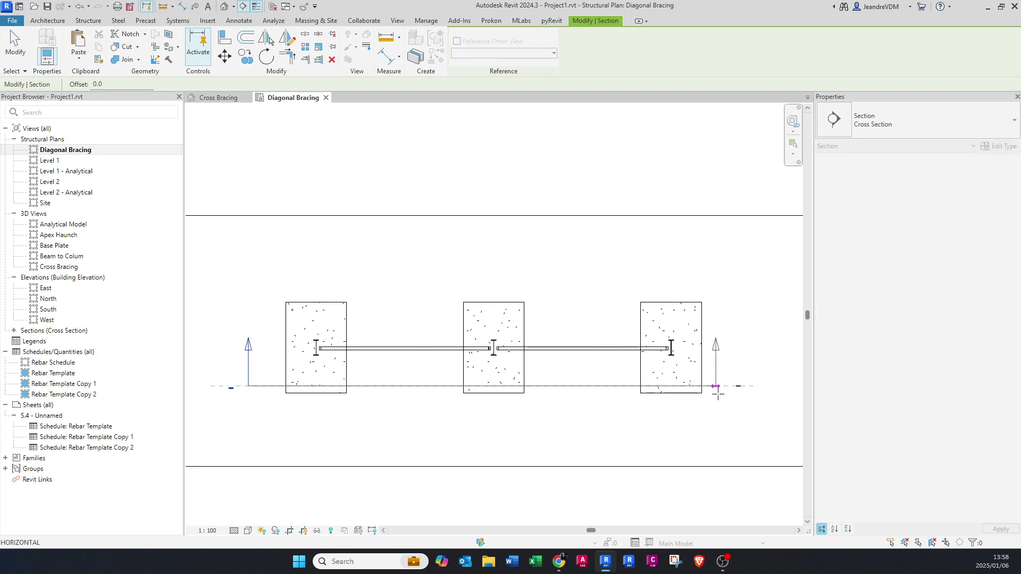
{"action": "left_click", "coordinate": [719, 385]}
{"action": "left_click_drag", "start_coordinate": [484, 232], "coordinate": [484, 258]}
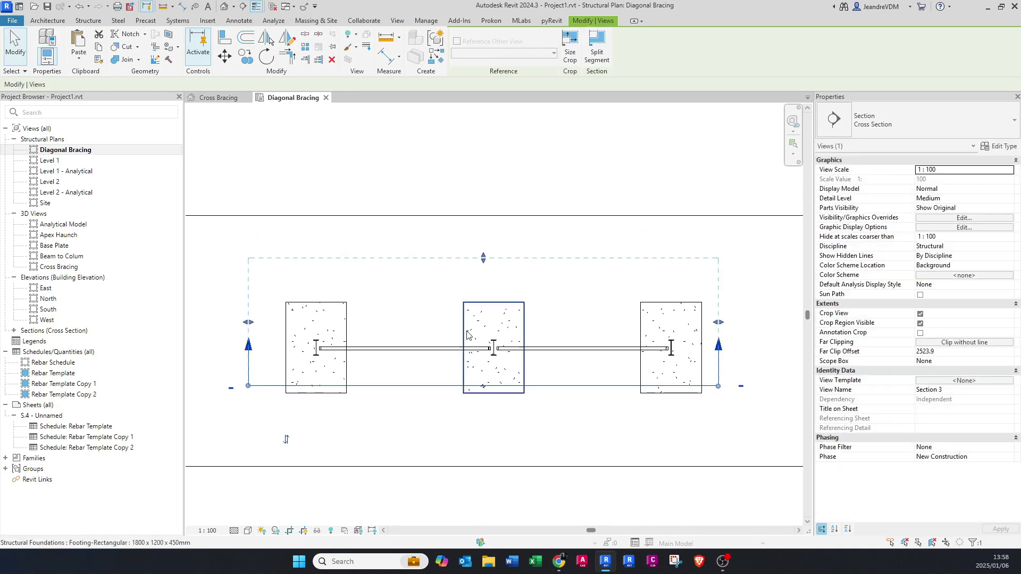
{"action": "right_click", "coordinate": [428, 383]}
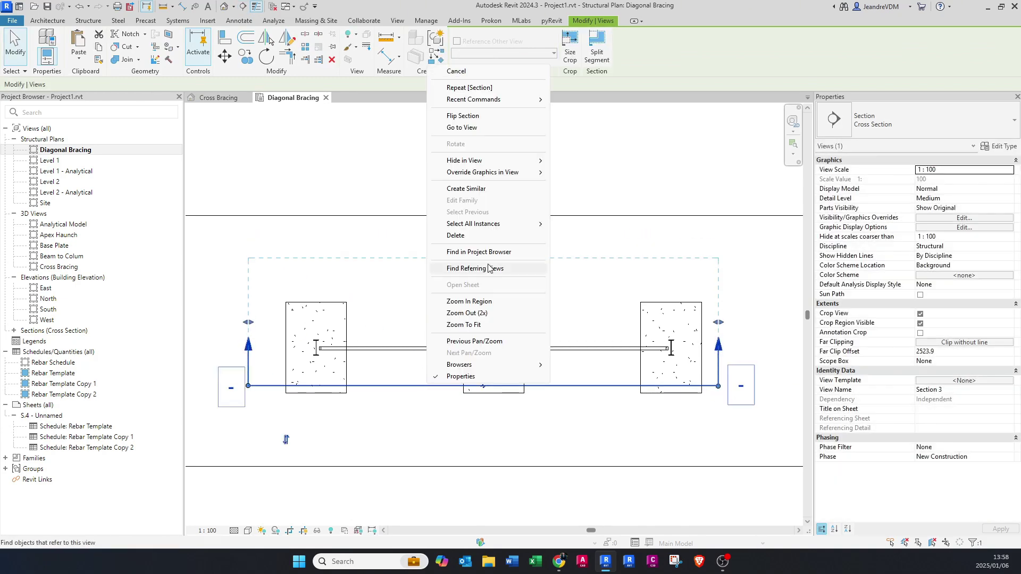
{"action": "left_click", "coordinate": [462, 128]}
Step: Copy the first bay's diagonal from the first column's base to the middle column's top and paste it aligned to the same place
{"action": "scroll", "coordinate": [360, 394], "scroll_direction": "up", "scroll_amount": 5}
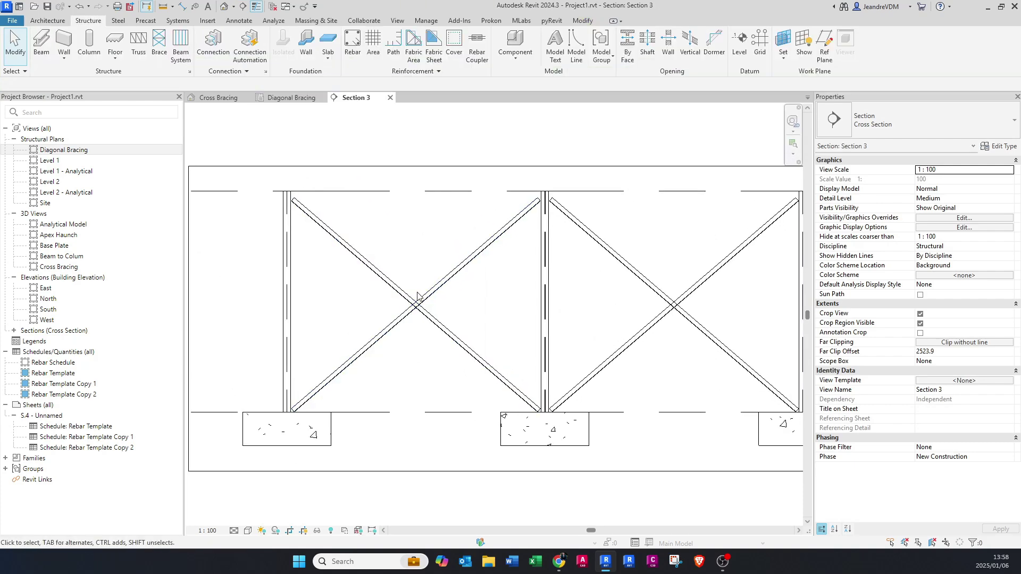
{"action": "scroll", "coordinate": [417, 297], "scroll_direction": "up", "scroll_amount": 3}
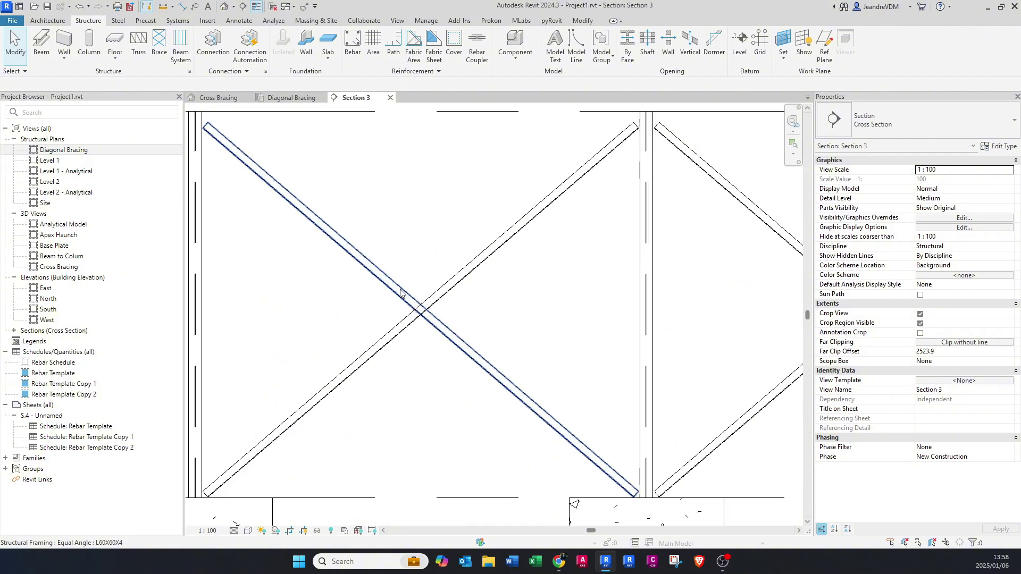
{"action": "scroll", "coordinate": [406, 302], "scroll_direction": "up", "scroll_amount": 3}
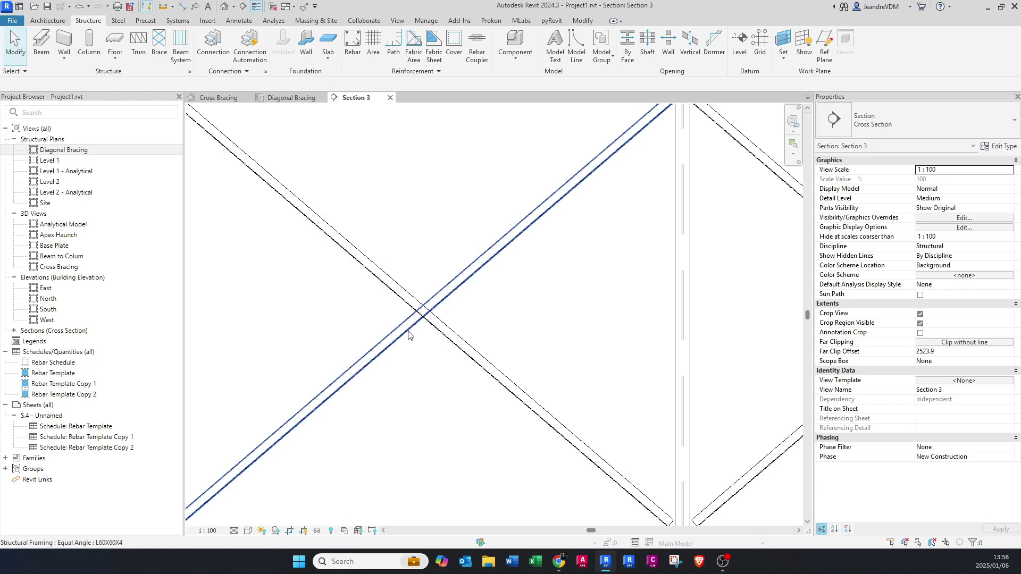
{"action": "left_click", "coordinate": [408, 335]}
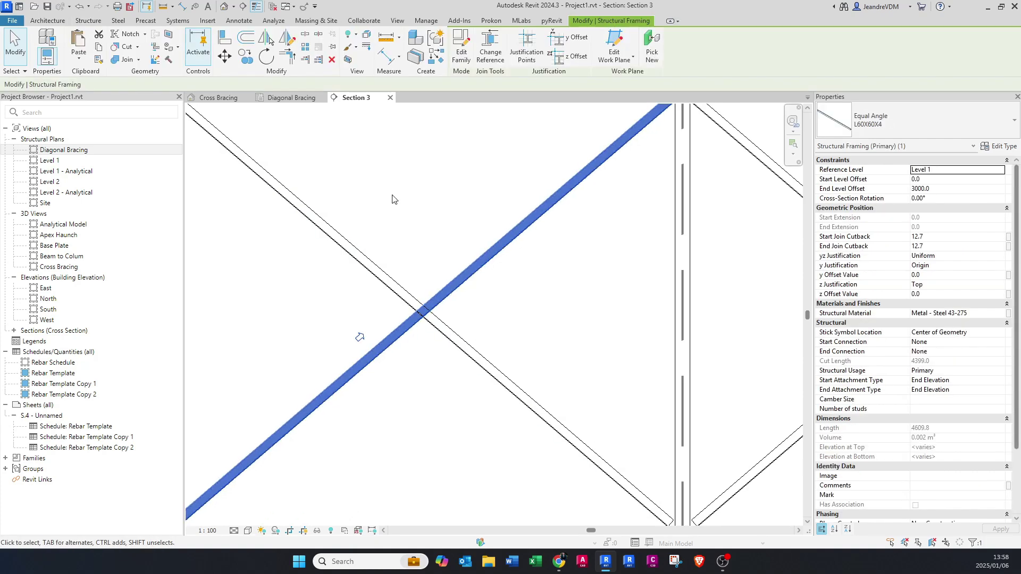
{"action": "left_click", "coordinate": [83, 57]}
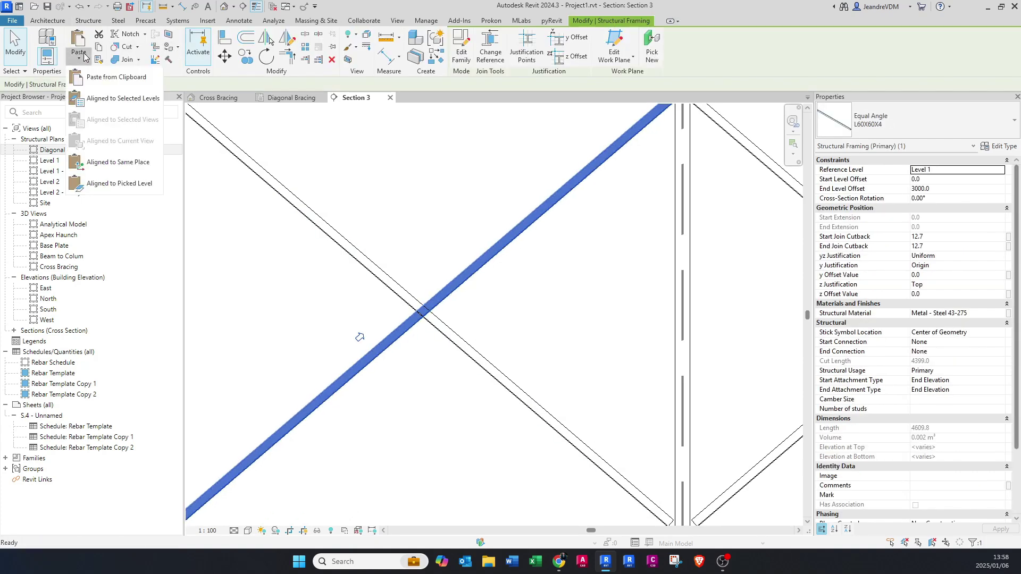
{"action": "left_click", "coordinate": [112, 162]}
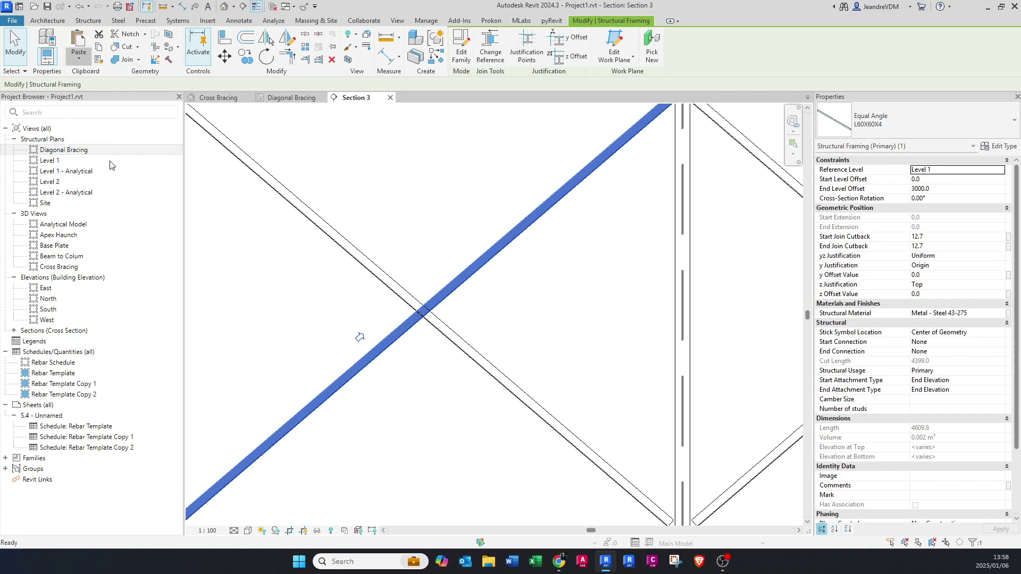
{"action": "left_click", "coordinate": [468, 388]}
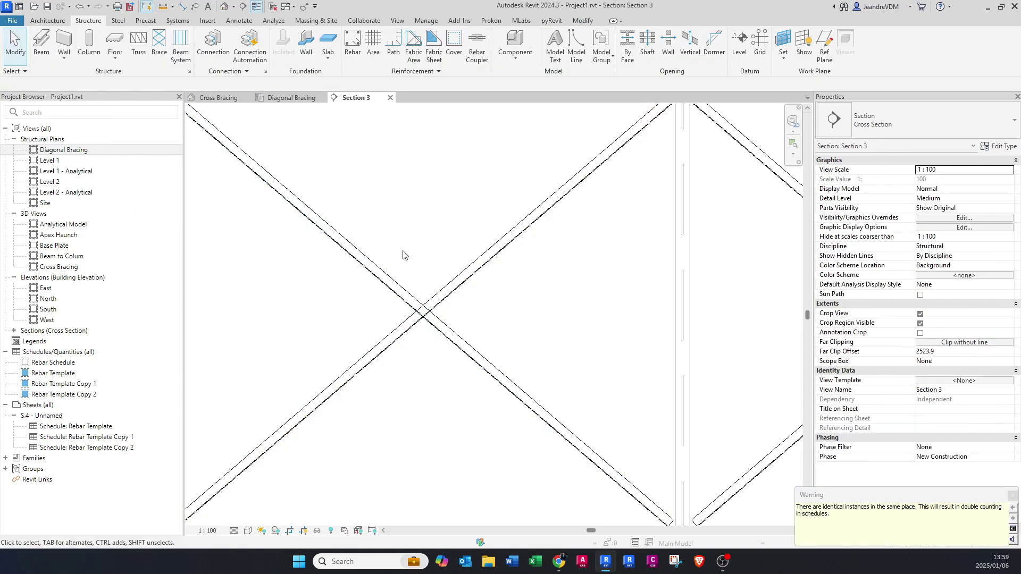
Step: Trim the two coincident diagonals in the first bay against the crossing diagonal so that one half remains on each side
{"action": "left_click", "coordinate": [583, 21]}
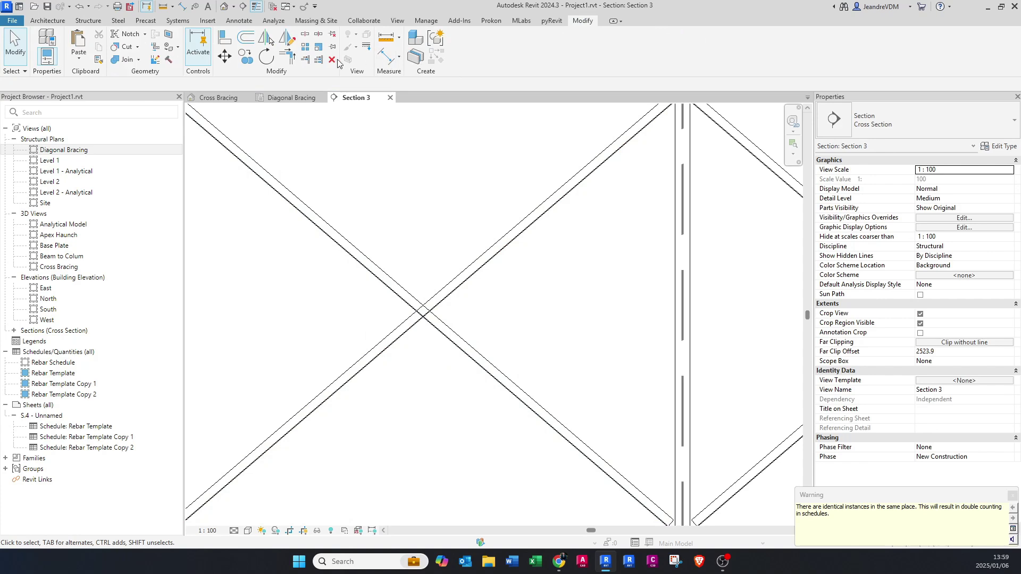
{"action": "left_click", "coordinate": [307, 63]}
{"action": "scroll", "coordinate": [410, 301], "scroll_direction": "up", "scroll_amount": 2}
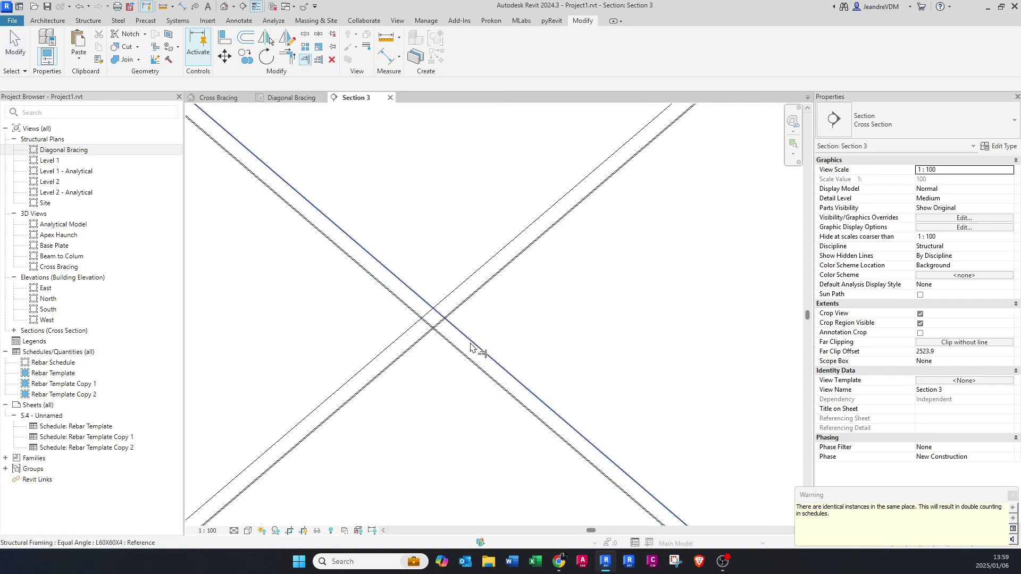
{"action": "left_click", "coordinate": [471, 347]}
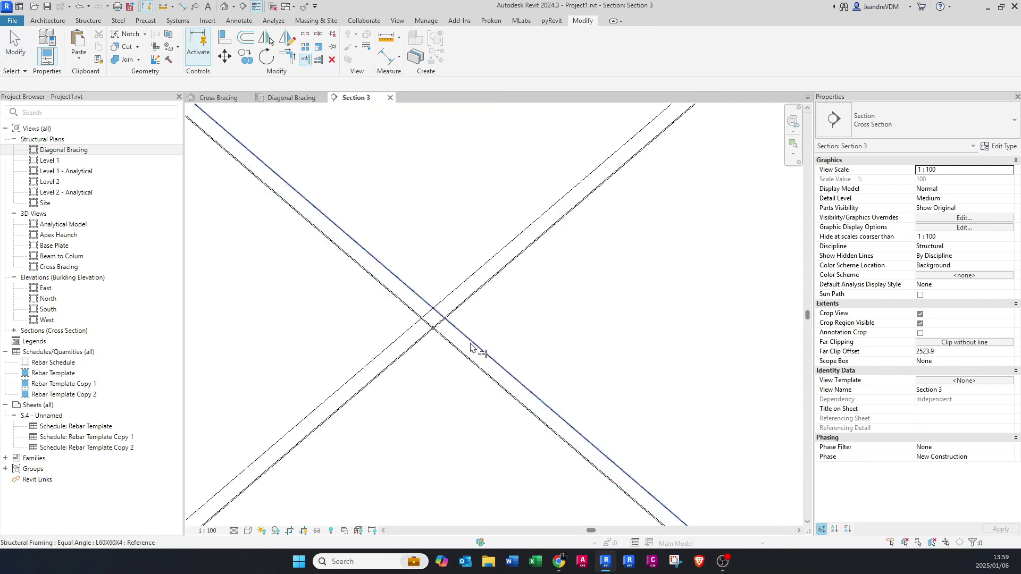
{"action": "left_click", "coordinate": [509, 273]}
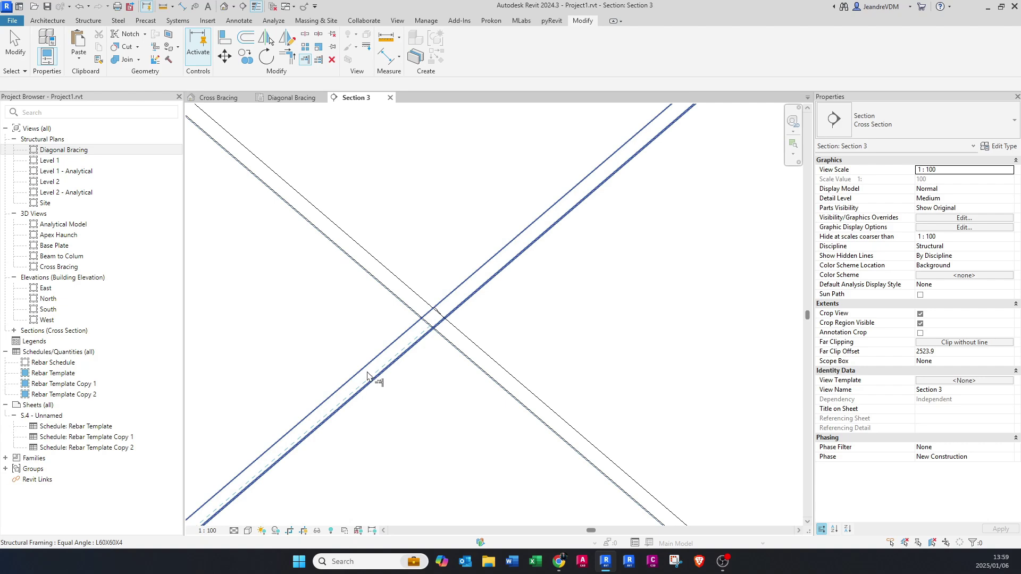
{"action": "key", "text": "Escape"}
{"action": "key", "text": "Escape"}
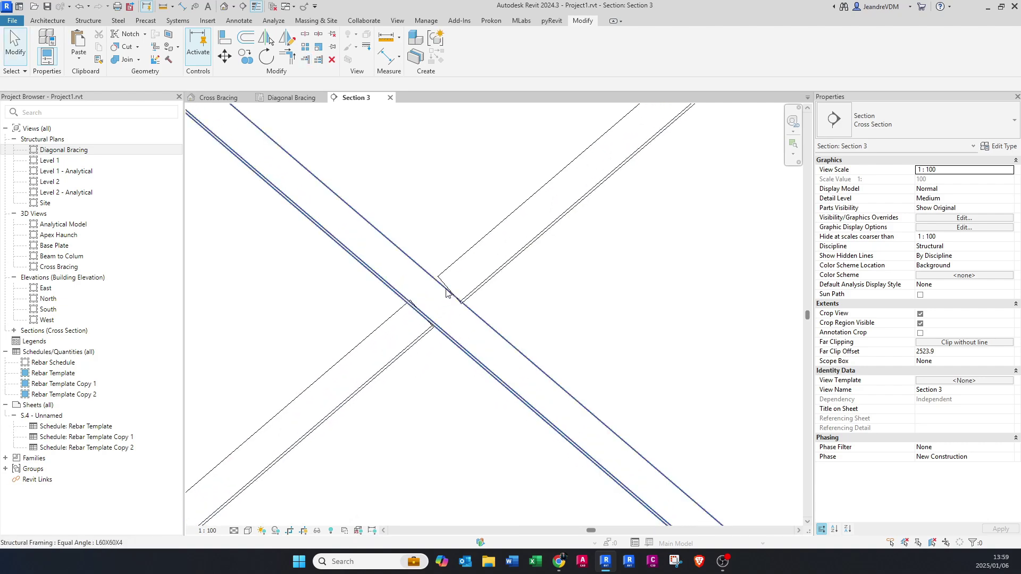
Step: Copy both crossing diagonals in the second bay and paste the duplicates aligned to the same place
{"action": "scroll", "coordinate": [388, 317], "scroll_direction": "down", "scroll_amount": 5}
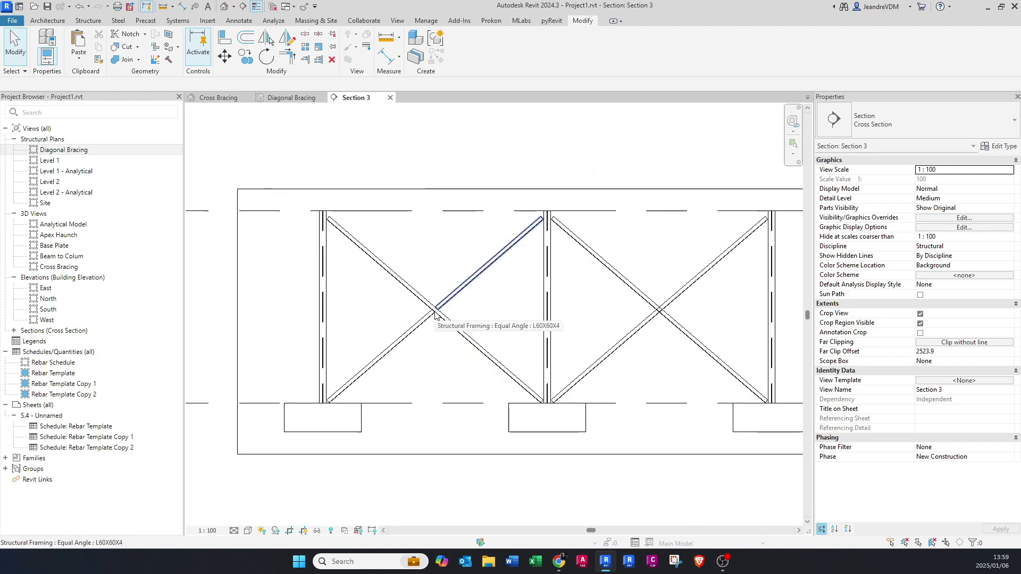
{"action": "scroll", "coordinate": [435, 315], "scroll_direction": "up", "scroll_amount": 4}
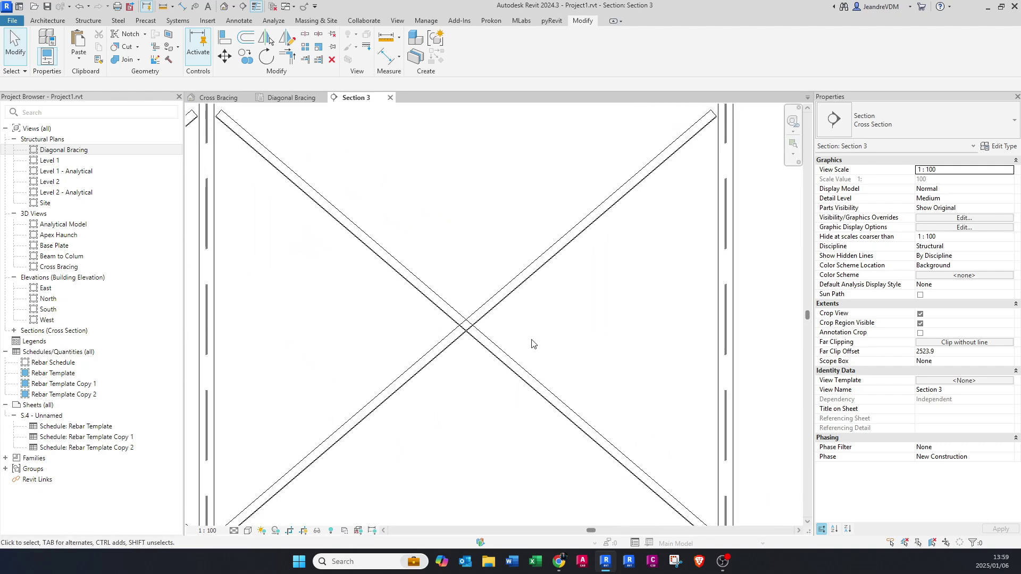
{"action": "left_click_drag", "start_coordinate": [480, 386], "coordinate": [413, 267]}
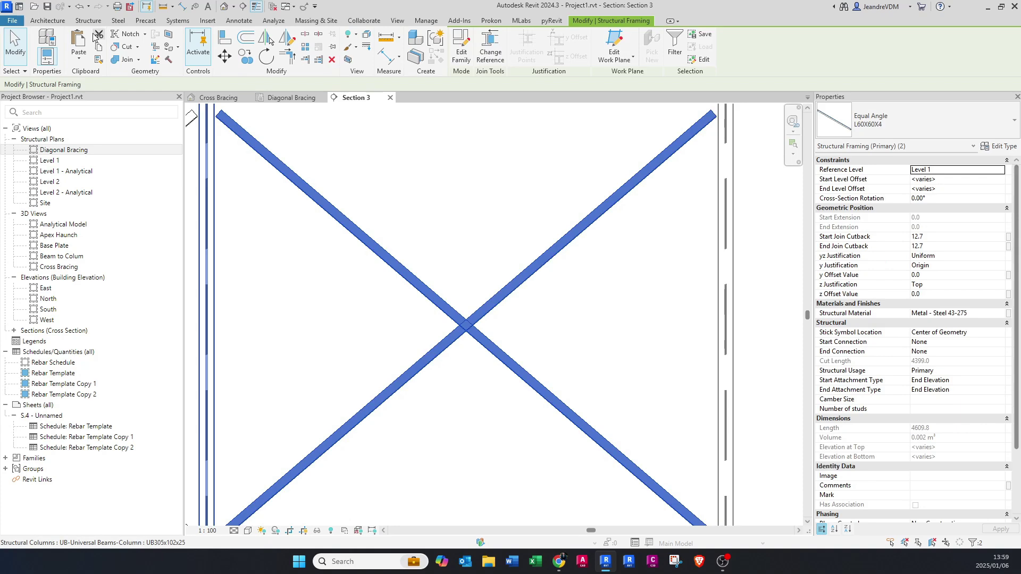
{"action": "left_click", "coordinate": [101, 49]}
{"action": "left_click", "coordinate": [79, 59]}
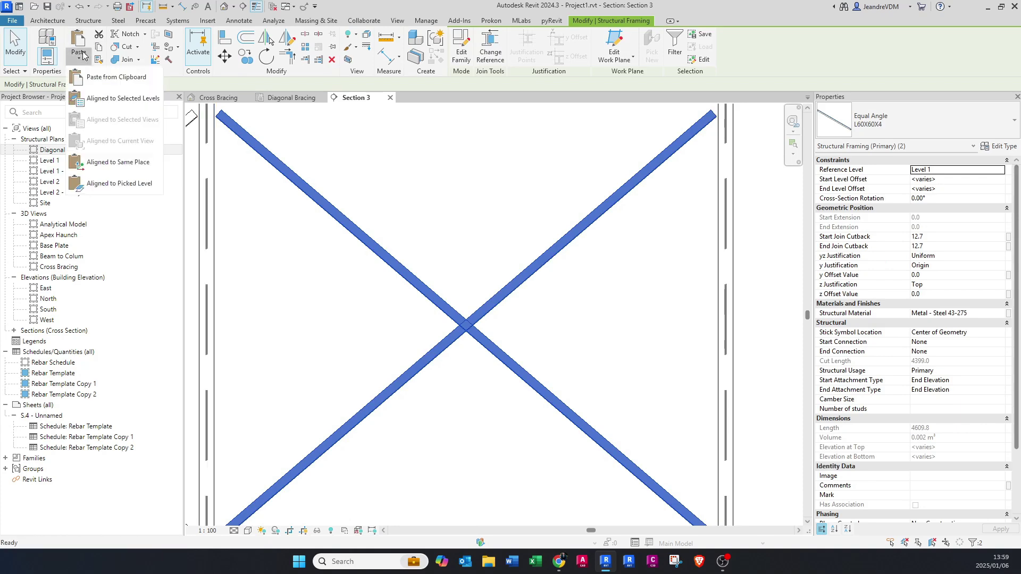
{"action": "left_click", "coordinate": [121, 169]}
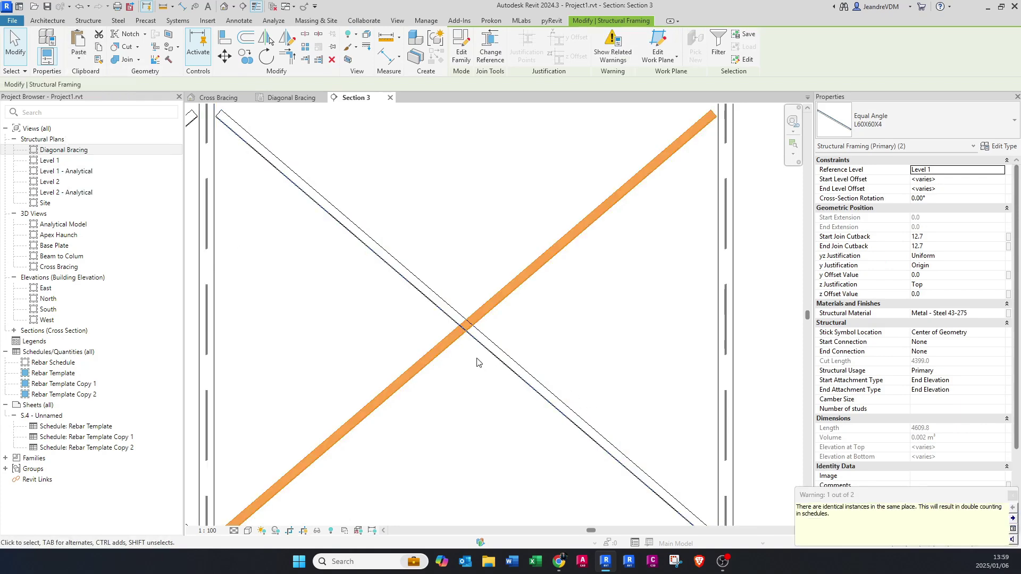
{"action": "key", "text": "Escape"}
Step: Trim the second bay's duplicated diagonals at their intersection to form four separate half-length braces
{"action": "scroll", "coordinate": [460, 333], "scroll_direction": "up", "scroll_amount": 1}
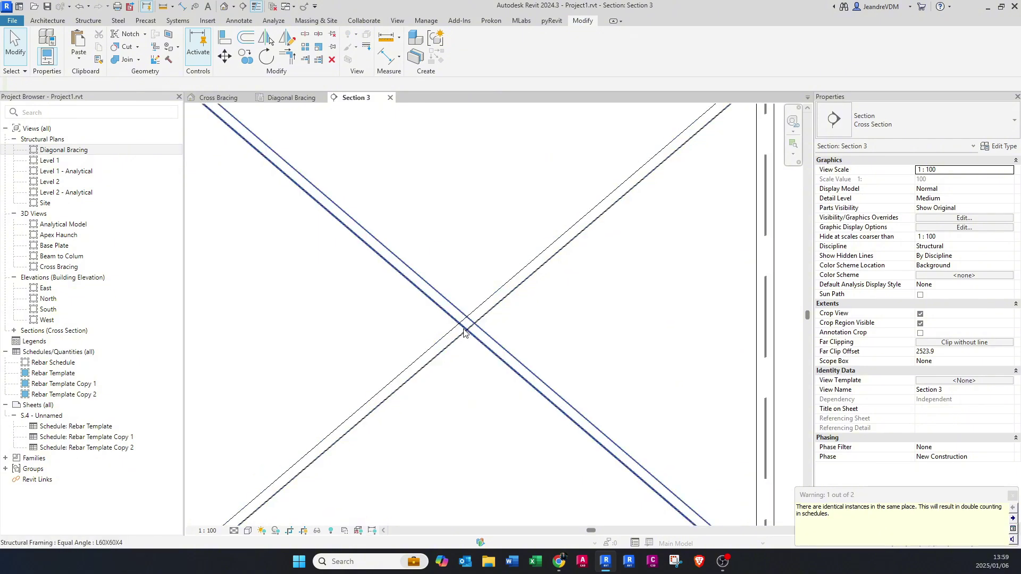
{"action": "scroll", "coordinate": [466, 332], "scroll_direction": "up", "scroll_amount": 2}
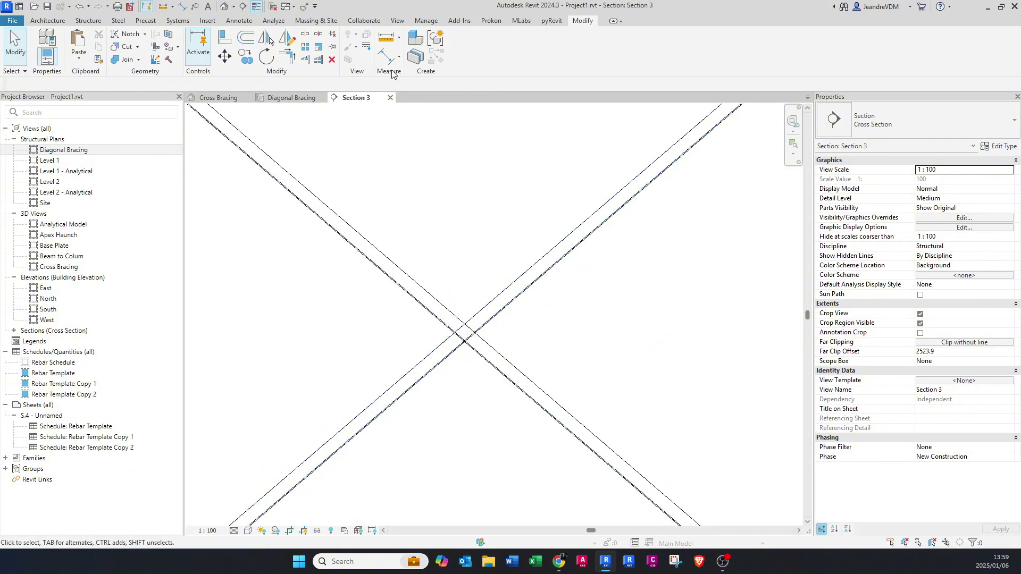
{"action": "left_click", "coordinate": [307, 64]}
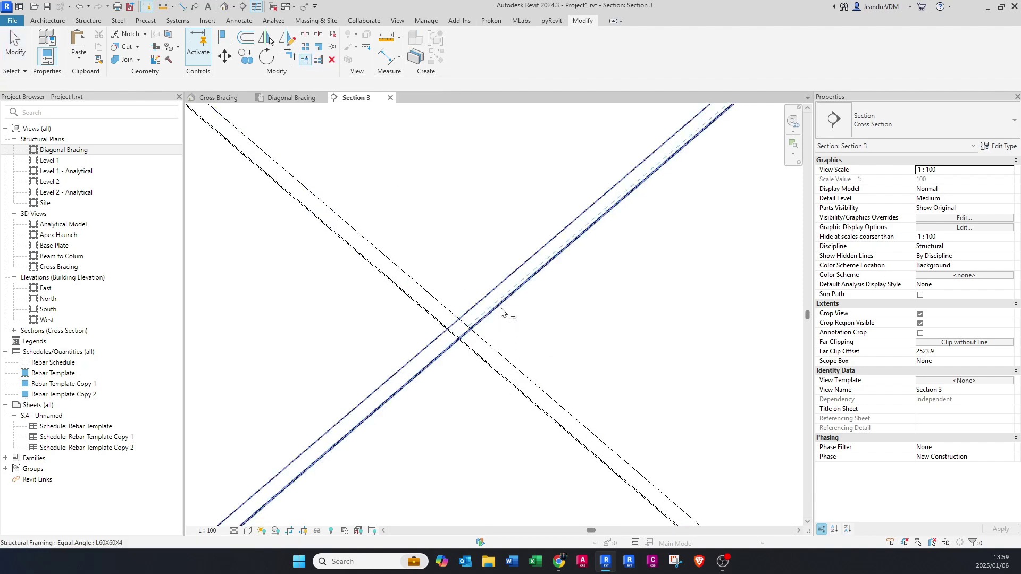
{"action": "left_click", "coordinate": [464, 373]}
{"action": "left_click", "coordinate": [415, 393]}
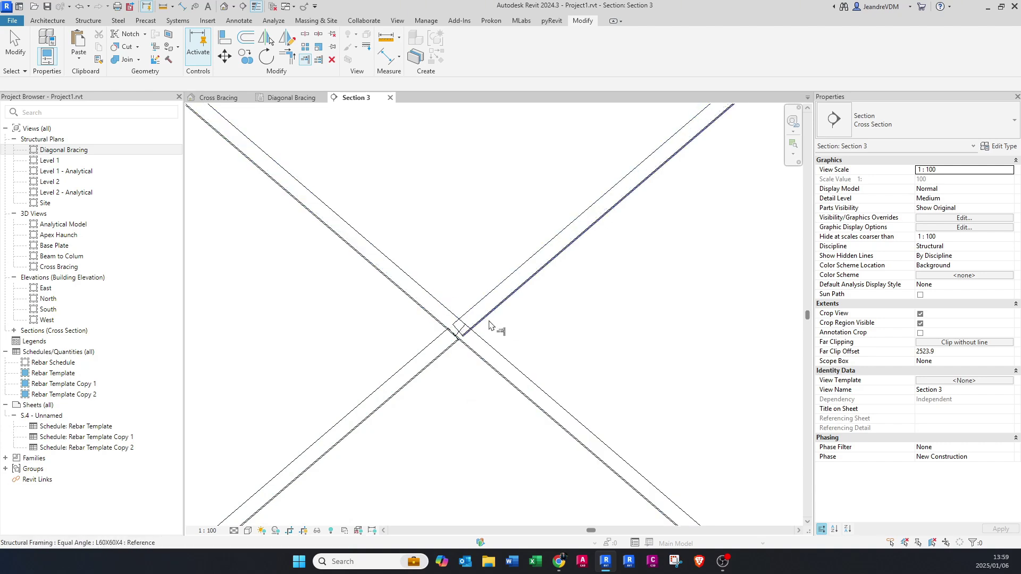
{"action": "key", "text": "Escape"}
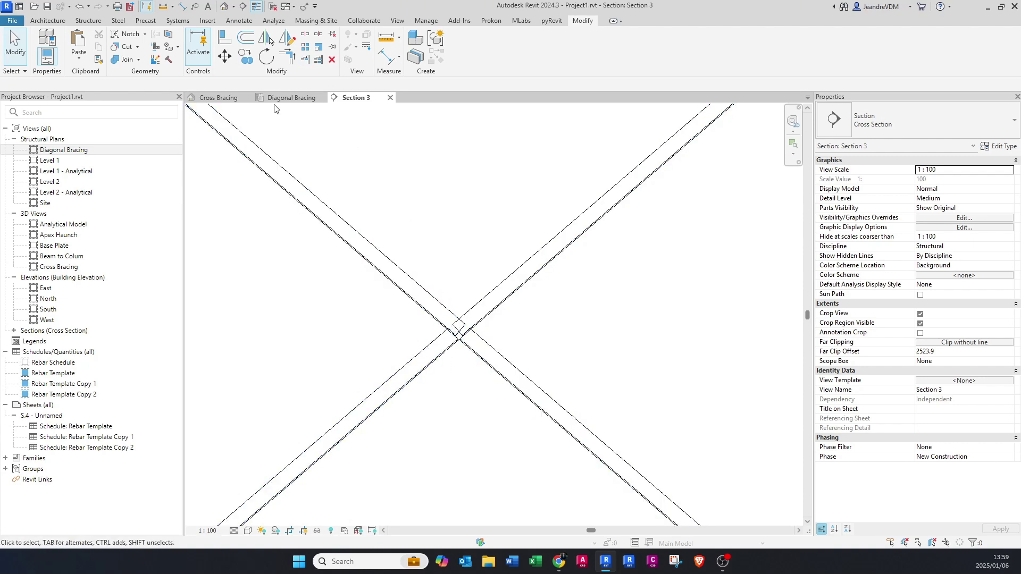
Step: Examine the first bay's split diagonal at the crossing in the Cross Bracing 3D view
{"action": "key", "text": "ctrl+shift+Tab"}
{"action": "key", "text": "ctrl+shift+Tab"}
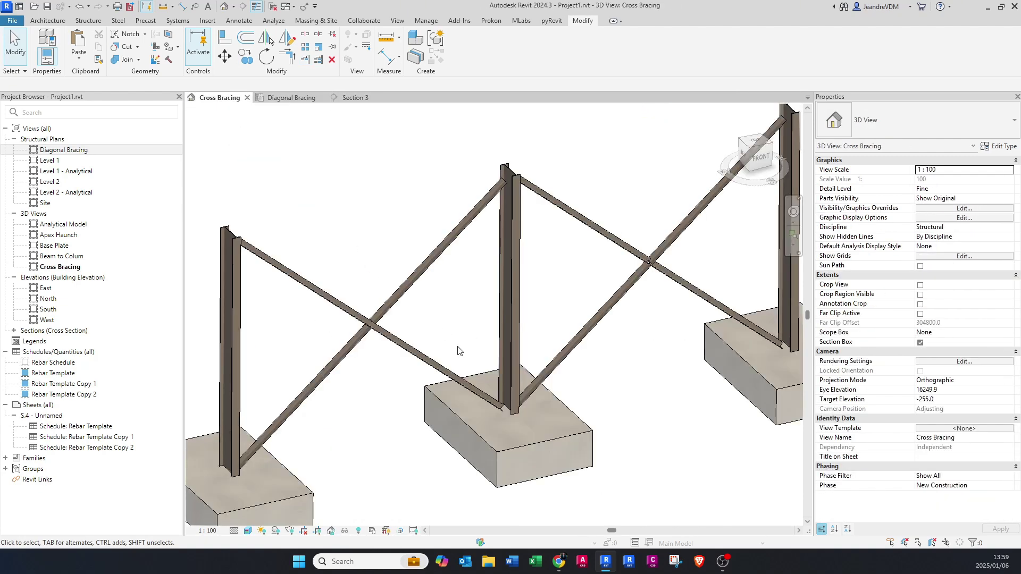
{"action": "scroll", "coordinate": [460, 351], "scroll_direction": "up", "scroll_amount": 5}
{"action": "left_click", "coordinate": [387, 338]}
{"action": "middle_click_drag", "start_coordinate": [386, 365], "coordinate": [420, 357], "text": "shift"}
{"action": "key", "text": "Escape"}
{"action": "scroll", "coordinate": [548, 351], "scroll_direction": "down", "scroll_amount": 4}
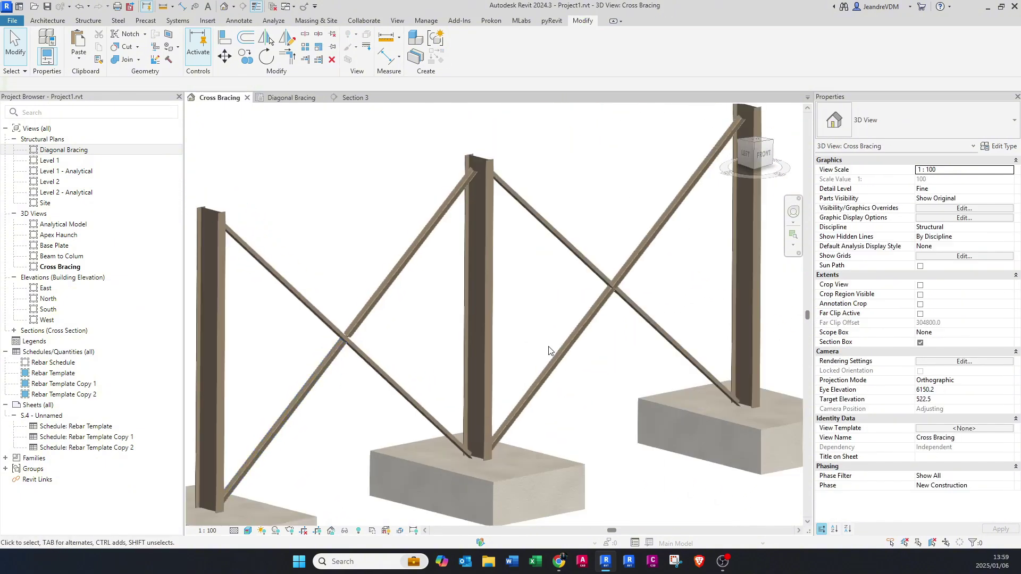
Step: Examine the separate brace members meeting at the second bay's crossing in 3D, then review both bays together
{"action": "scroll", "coordinate": [612, 288], "scroll_direction": "up", "scroll_amount": 8}
{"action": "left_click", "coordinate": [526, 316]}
{"action": "key", "text": "Escape"}
{"action": "left_click", "coordinate": [534, 338]}
{"action": "key", "text": "Escape"}
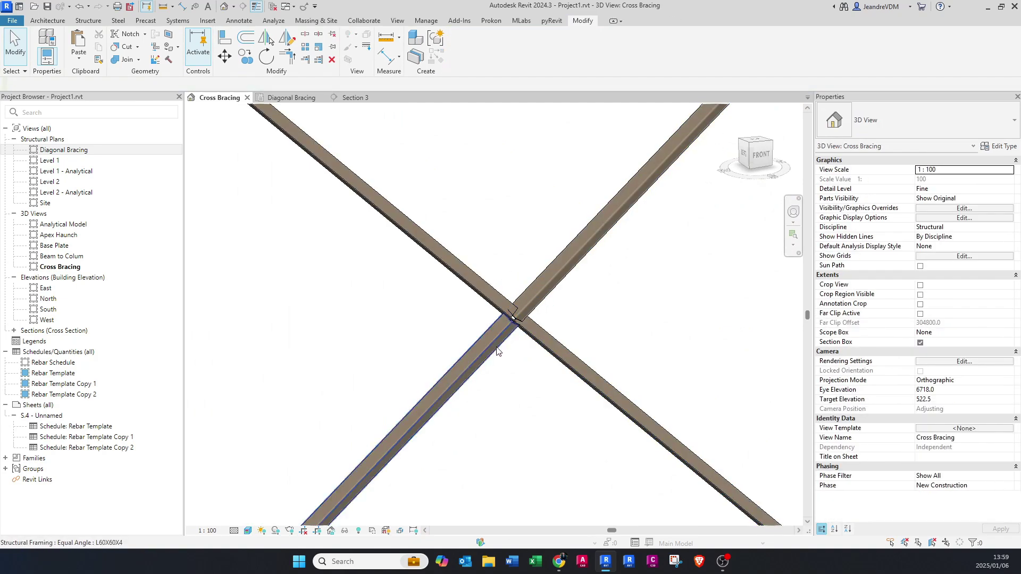
{"action": "left_click", "coordinate": [495, 348]}
{"action": "left_click", "coordinate": [485, 296]}
{"action": "key", "text": "Escape"}
{"action": "scroll", "coordinate": [528, 358], "scroll_direction": "down", "scroll_amount": 3}
{"action": "scroll", "coordinate": [529, 359], "scroll_direction": "down", "scroll_amount": 4}
{"action": "scroll", "coordinate": [387, 375], "scroll_direction": "up", "scroll_amount": 5}
{"action": "middle_click_drag", "start_coordinate": [412, 419], "coordinate": [428, 418]}
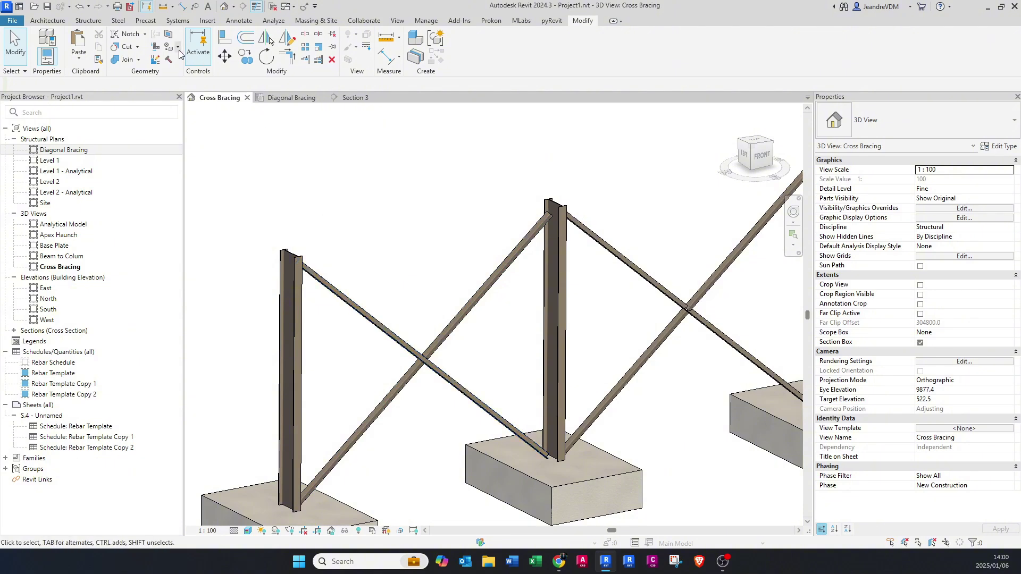
Step: Place a Gusset plate in center connection joining the first bay's continuous diagonal and the two half-length braces at the crossing
{"action": "left_click", "coordinate": [89, 21]}
{"action": "left_click", "coordinate": [212, 48]}
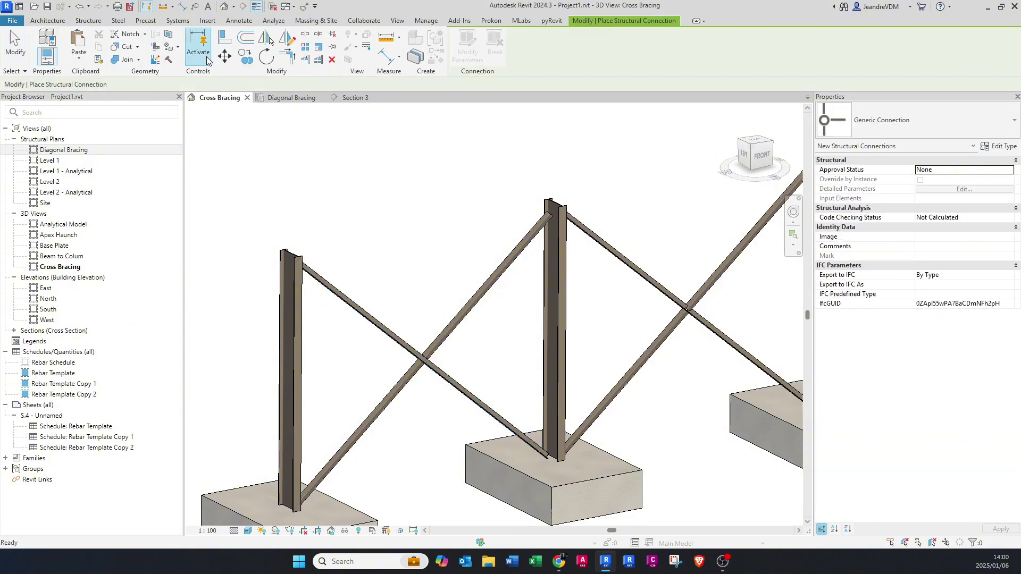
{"action": "left_click", "coordinate": [899, 115]}
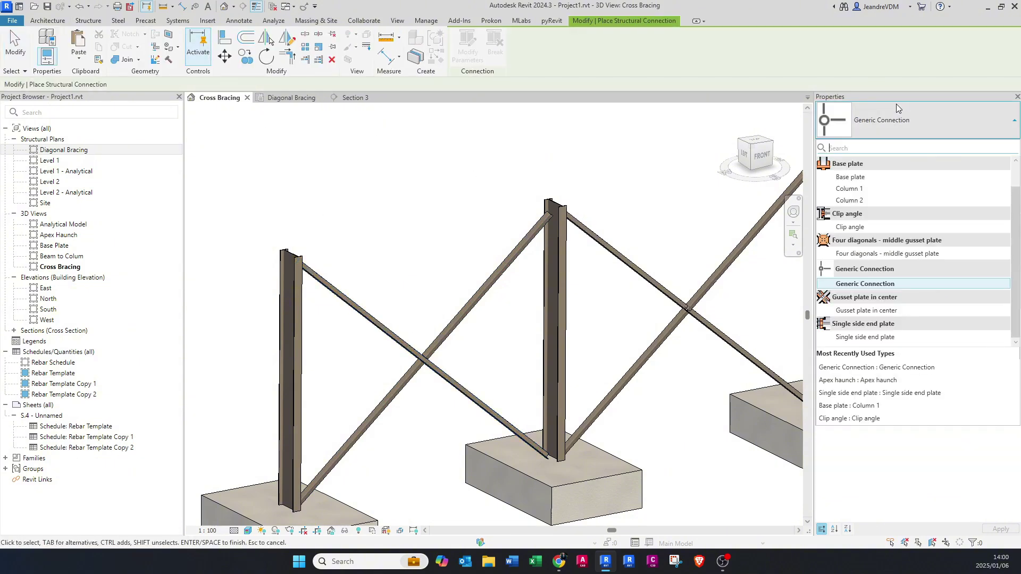
{"action": "left_click", "coordinate": [877, 312]}
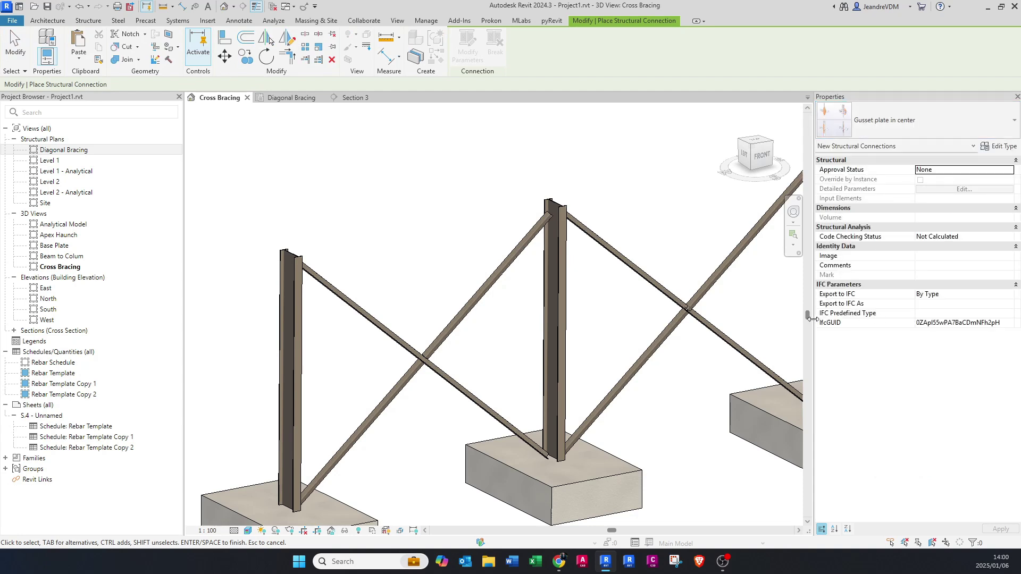
{"action": "left_click", "coordinate": [444, 378]}
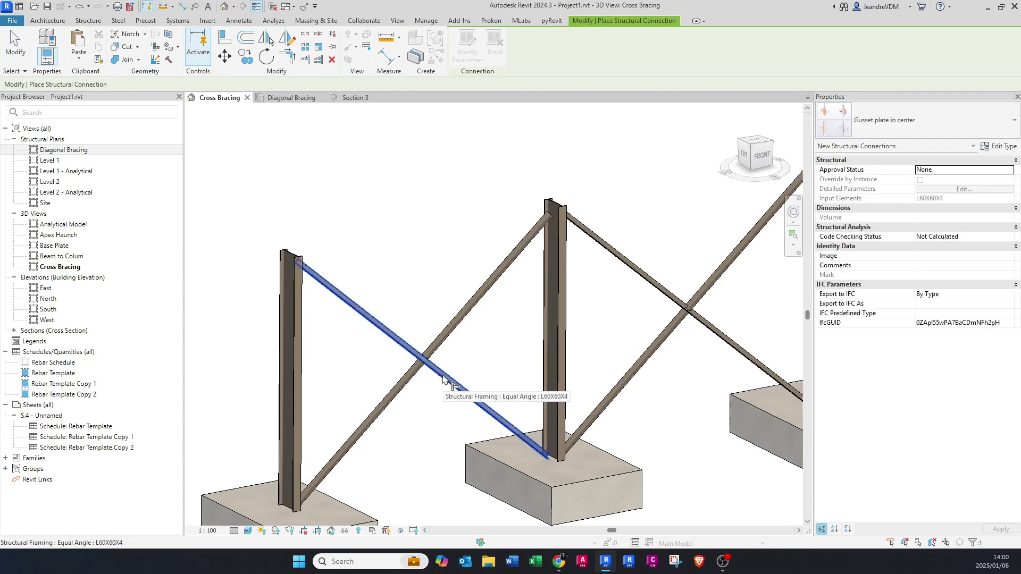
{"action": "left_click", "coordinate": [452, 337]}
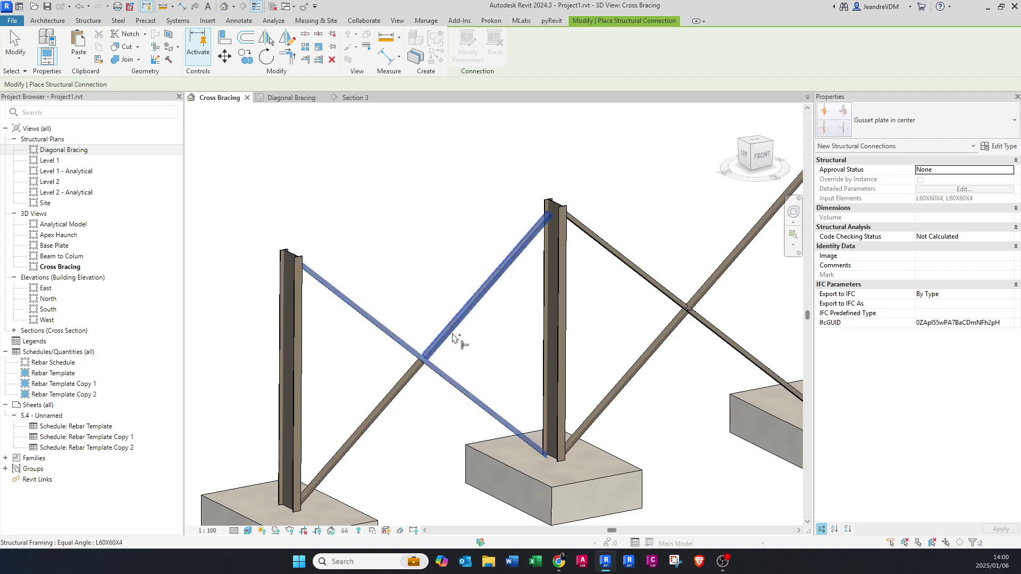
{"action": "left_click", "coordinate": [410, 378]}
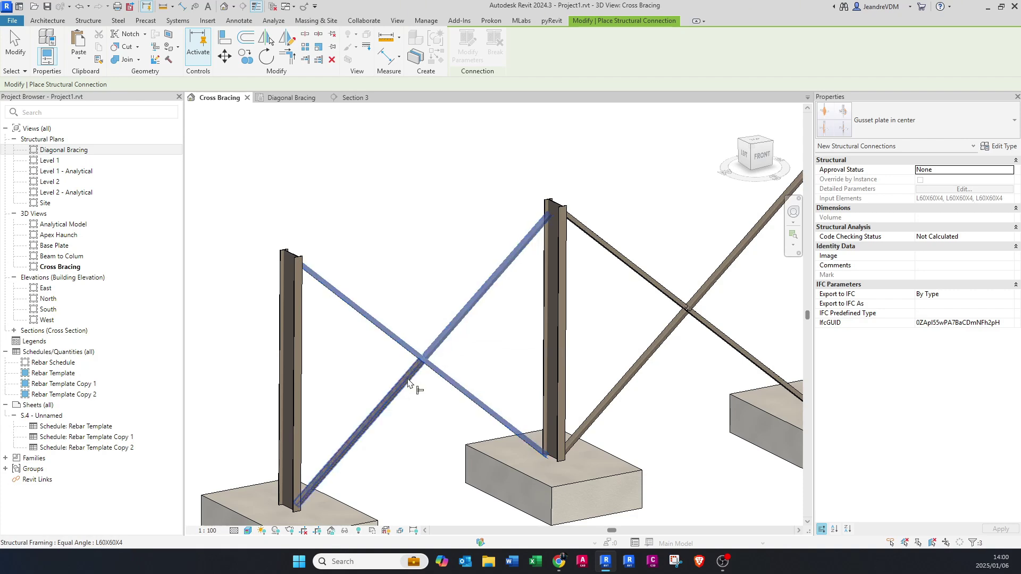
{"action": "key", "text": "Return"}
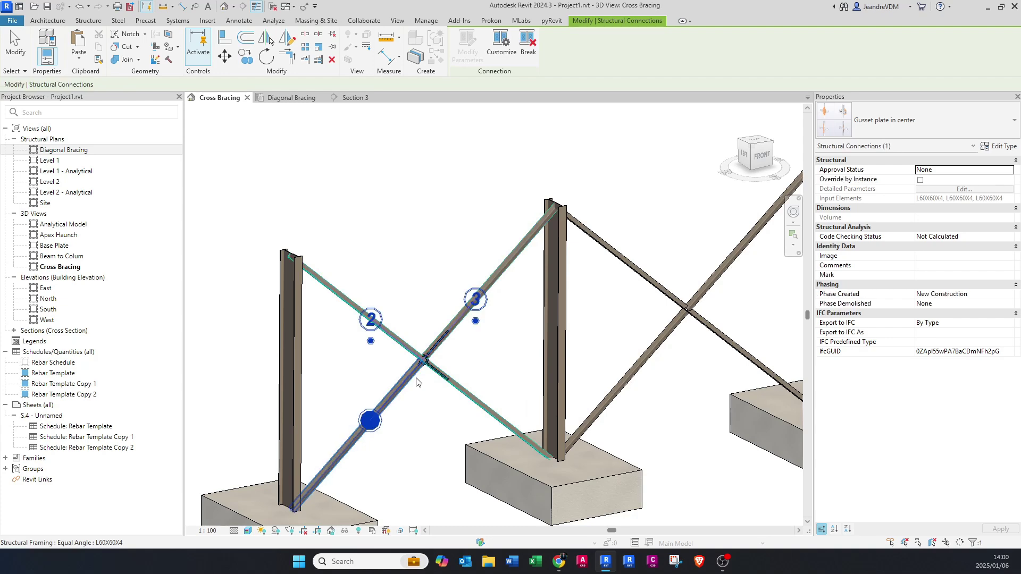
Step: Make the continuous diagonal the primary member of the first bay's gusset connection and check the plate from behind
{"action": "scroll", "coordinate": [430, 420], "scroll_direction": "up", "scroll_amount": 2}
{"action": "middle_click_drag", "start_coordinate": [430, 420], "coordinate": [419, 374], "text": "shift"}
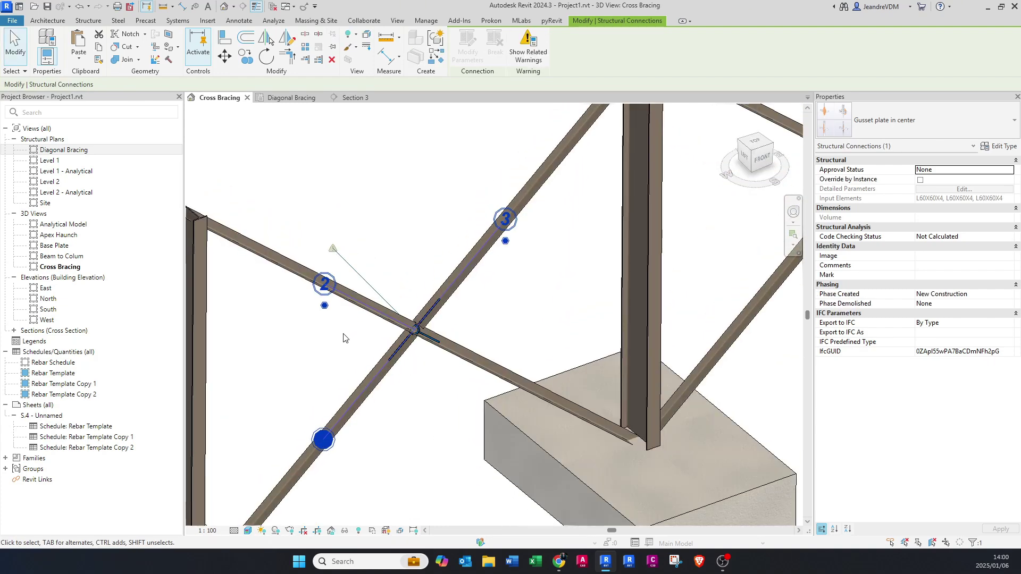
{"action": "left_click", "coordinate": [324, 306]}
{"action": "middle_click_drag", "start_coordinate": [339, 351], "coordinate": [439, 347], "text": "shift"}
{"action": "key", "text": "Escape"}
{"action": "scroll", "coordinate": [430, 335], "scroll_direction": "up", "scroll_amount": 3}
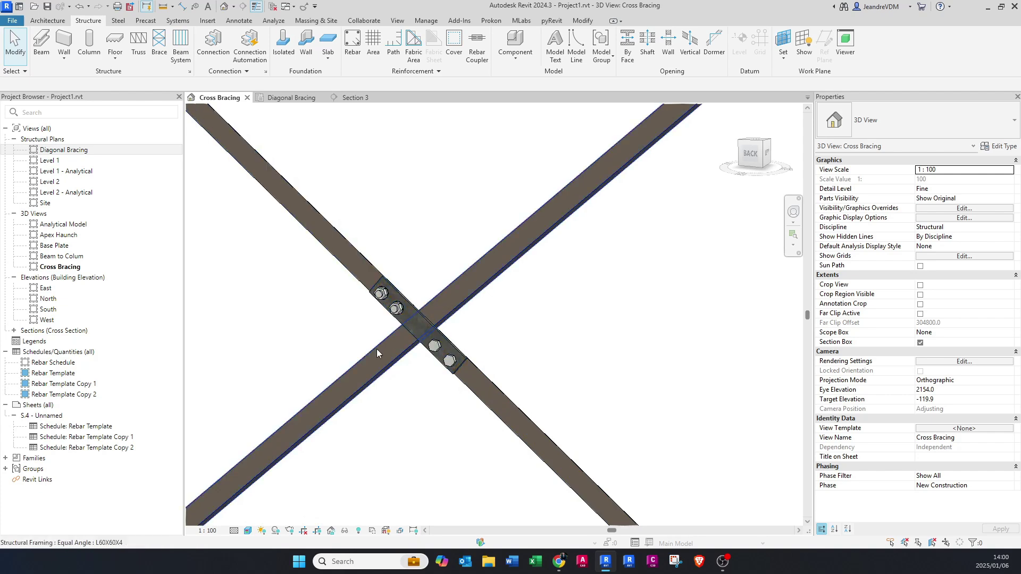
Step: Open the type parameters of the Gusset plate in center connection and bring its bolts into close view in the preview
{"action": "scroll", "coordinate": [409, 335], "scroll_direction": "down", "scroll_amount": 4}
{"action": "mouse_move", "coordinate": [409, 335]}
{"action": "middle_mouse_down", "text": "shift"}
{"action": "mouse_move", "coordinate": [424, 359]}
{"action": "mouse_move", "coordinate": [414, 351]}
{"action": "middle_mouse_up", "text": "shift"}
{"action": "scroll", "coordinate": [414, 351], "scroll_direction": "up", "scroll_amount": 5}
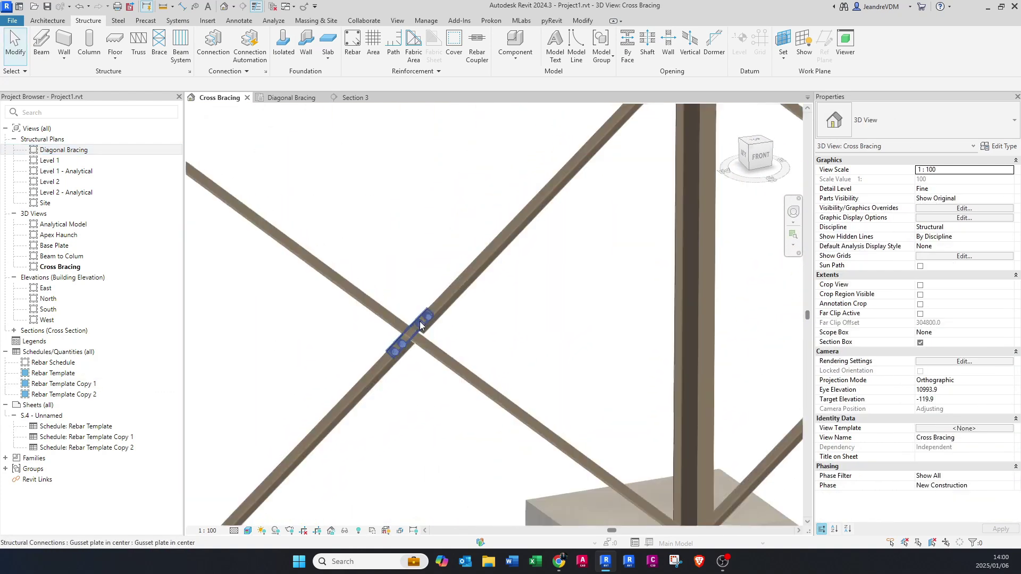
{"action": "left_click", "coordinate": [411, 323]}
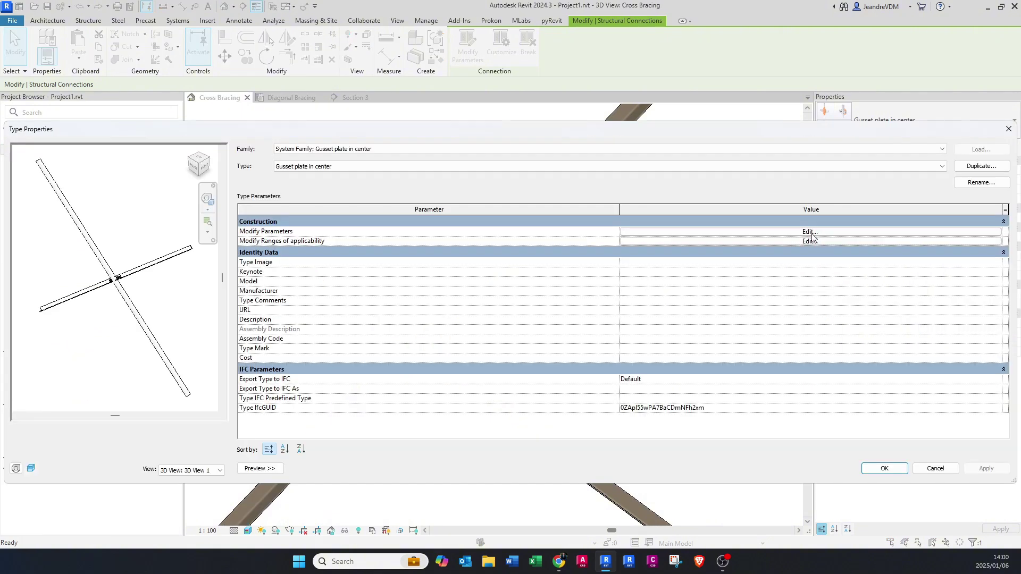
{"action": "left_click", "coordinate": [812, 234]}
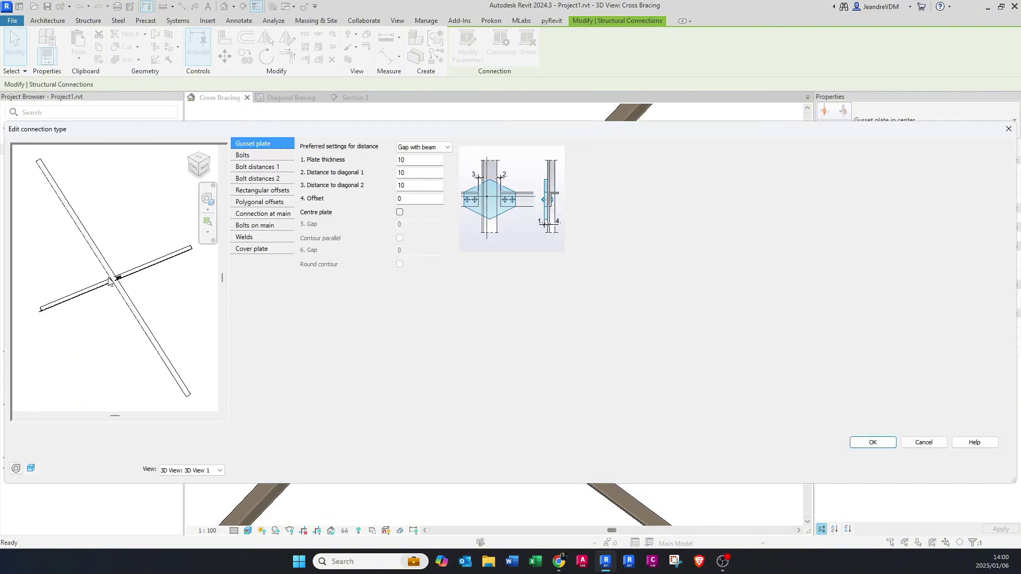
{"action": "scroll", "coordinate": [131, 277], "scroll_direction": "up", "scroll_amount": 5}
{"action": "mouse_move", "coordinate": [149, 296]}
{"action": "middle_mouse_down", "text": "shift"}
{"action": "mouse_move", "coordinate": [122, 305]}
{"action": "mouse_move", "coordinate": [94, 298]}
{"action": "mouse_move", "coordinate": [187, 350]}
{"action": "mouse_move", "coordinate": [202, 302]}
{"action": "middle_mouse_up", "text": "shift"}
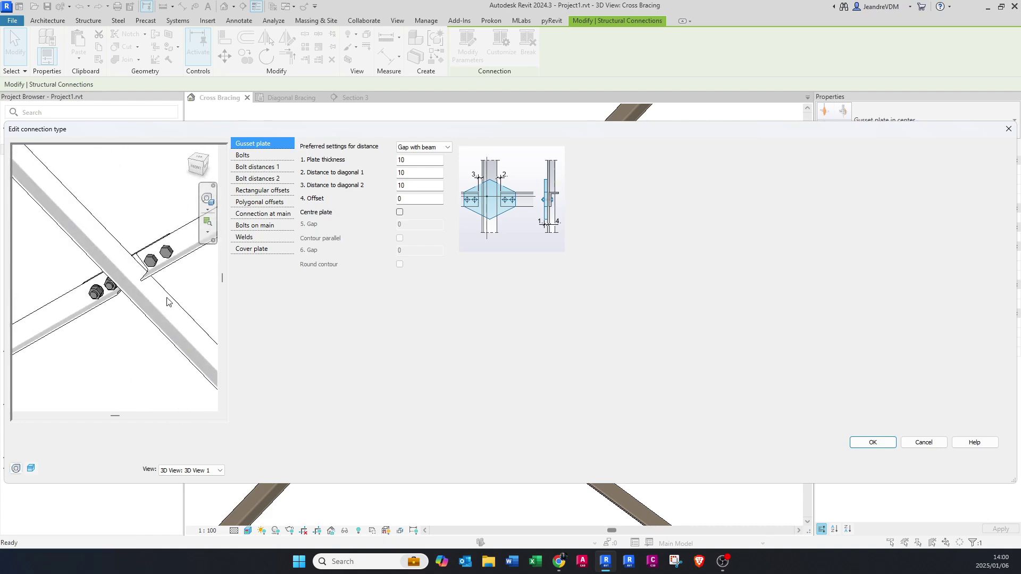
Step: Set the gusset plate's rectangular offset projection to 50 with the Rectangle option enabled
{"action": "left_click", "coordinate": [260, 192]}
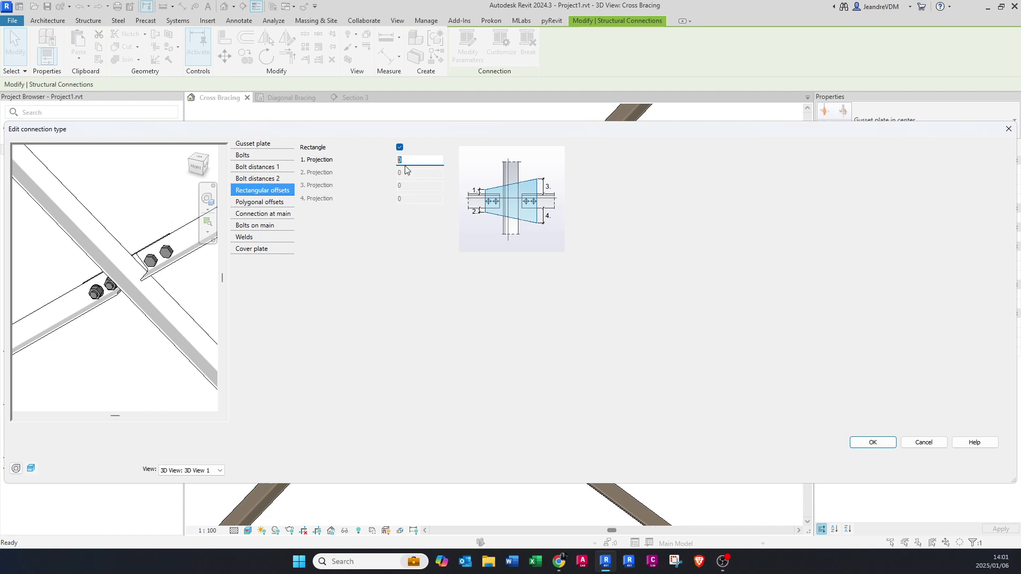
{"action": "key", "text": "Return"}
{"action": "middle_click_drag", "start_coordinate": [115, 306], "coordinate": [72, 307], "text": "shift"}
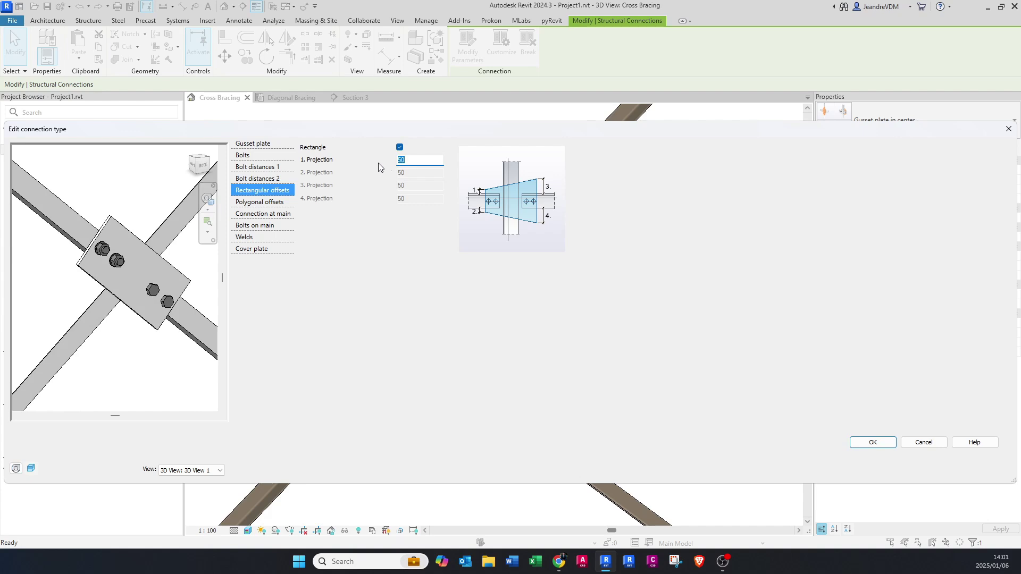
Step: Give the gusset plate a polygonal 1 edge corner shape with its corner position at Middle
{"action": "left_click", "coordinate": [270, 203]}
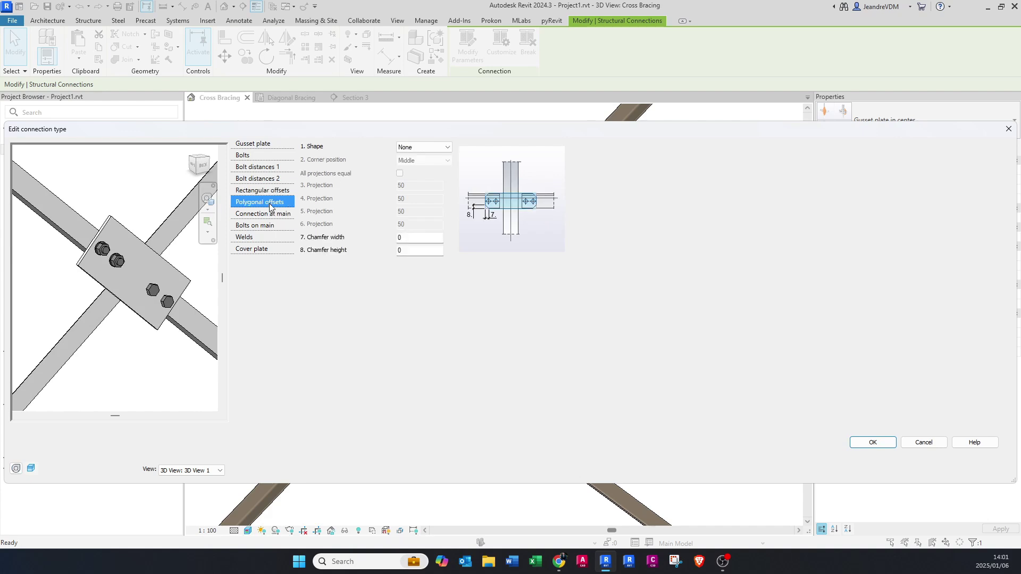
{"action": "left_click", "coordinate": [440, 142]}
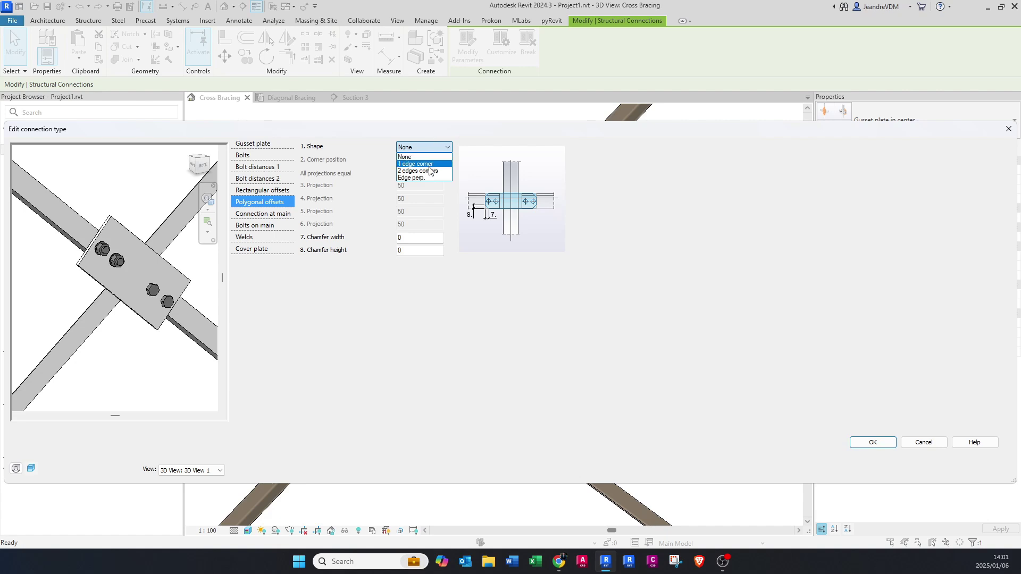
{"action": "left_click", "coordinate": [429, 165]}
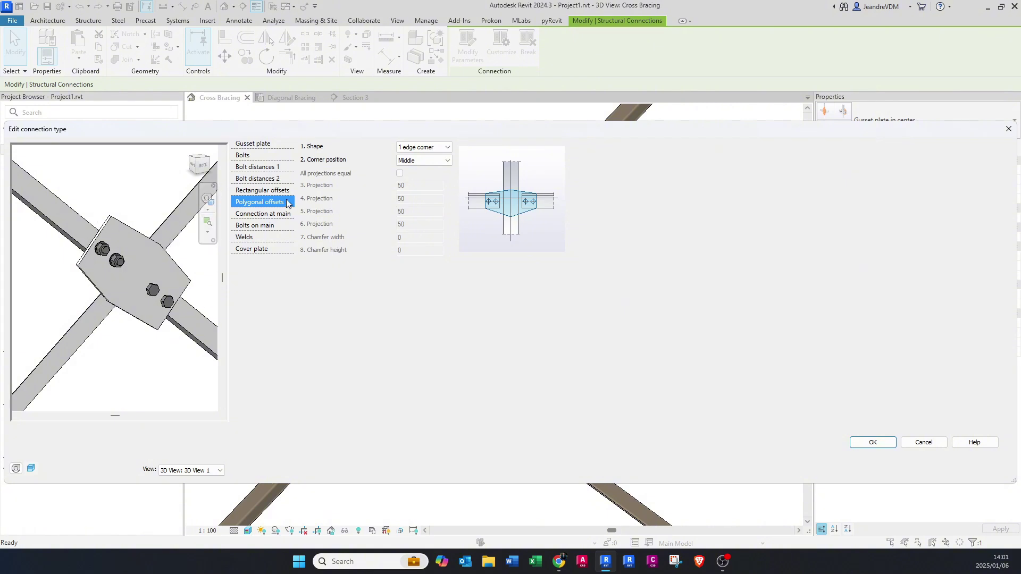
{"action": "left_click", "coordinate": [414, 163]}
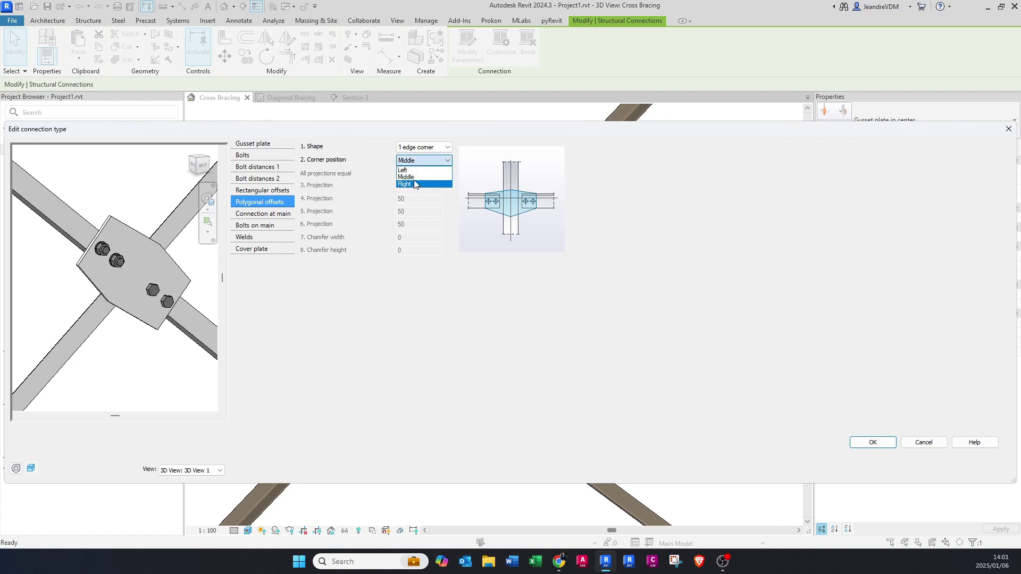
{"action": "left_click", "coordinate": [411, 177]}
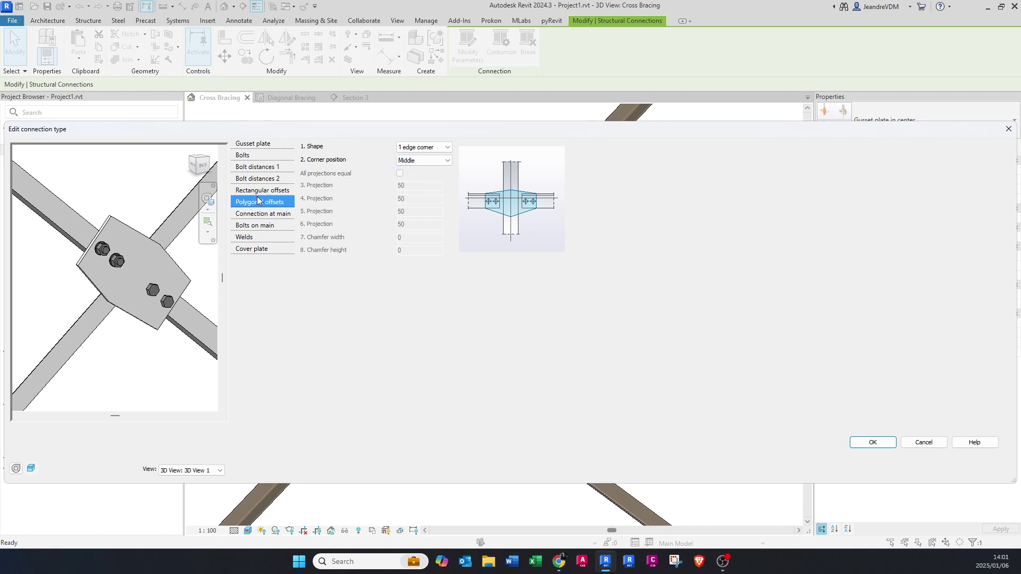
Step: Try a rectangular offset projection of 0 for the gusset plate, and set it to 25
{"action": "left_click", "coordinate": [258, 194]}
{"action": "double_click", "coordinate": [420, 163]}
{"action": "type", "text": "0"}
{"action": "key", "text": "Return"}
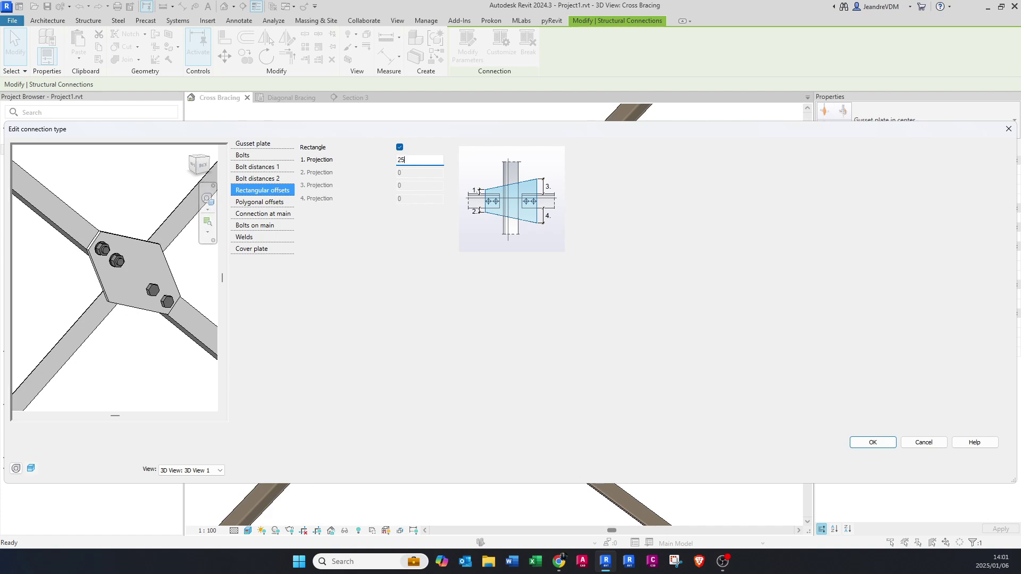
{"action": "key", "text": "Return"}
{"action": "mouse_move", "coordinate": [128, 341]}
{"action": "middle_mouse_down", "text": "shift"}
{"action": "mouse_move", "coordinate": [50, 301]}
{"action": "mouse_move", "coordinate": [131, 351]}
{"action": "middle_mouse_up", "text": "shift"}
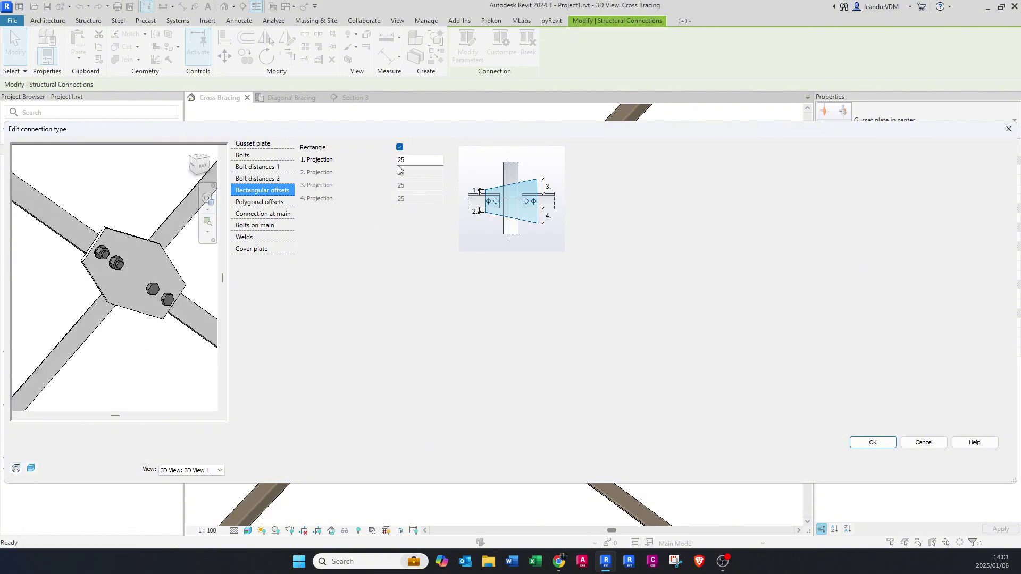
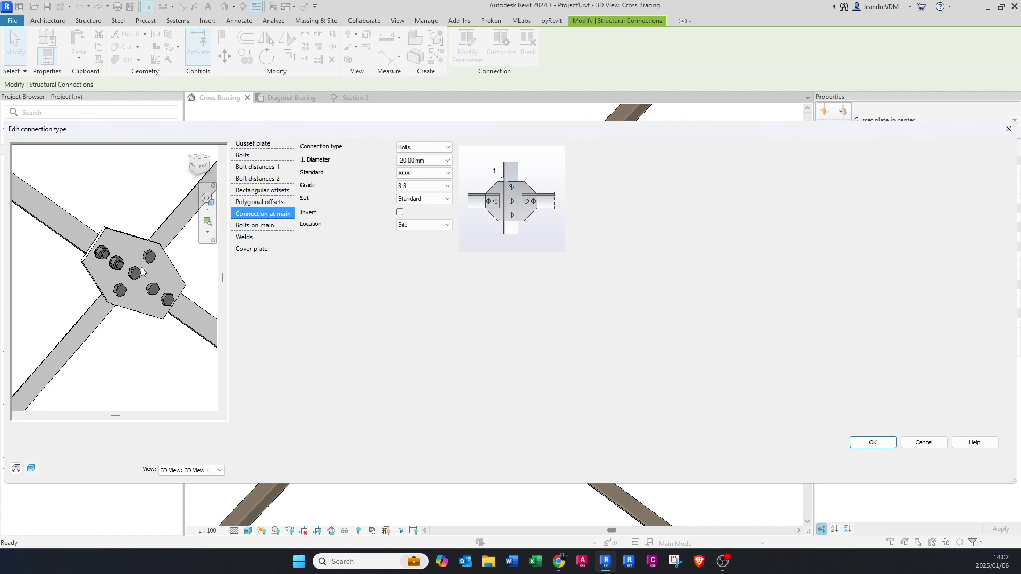
Step: Review the diameter, standard and grade options for the bolts at the main diagonal, keeping 20.00 mm, XOX and 8.8
{"action": "left_click", "coordinate": [415, 163]}
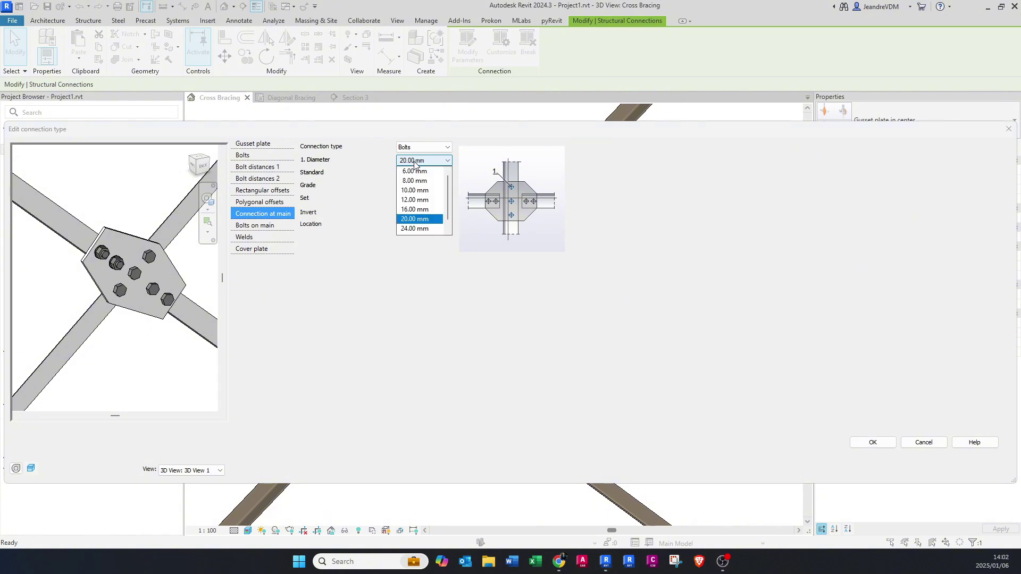
{"action": "left_click", "coordinate": [418, 190]}
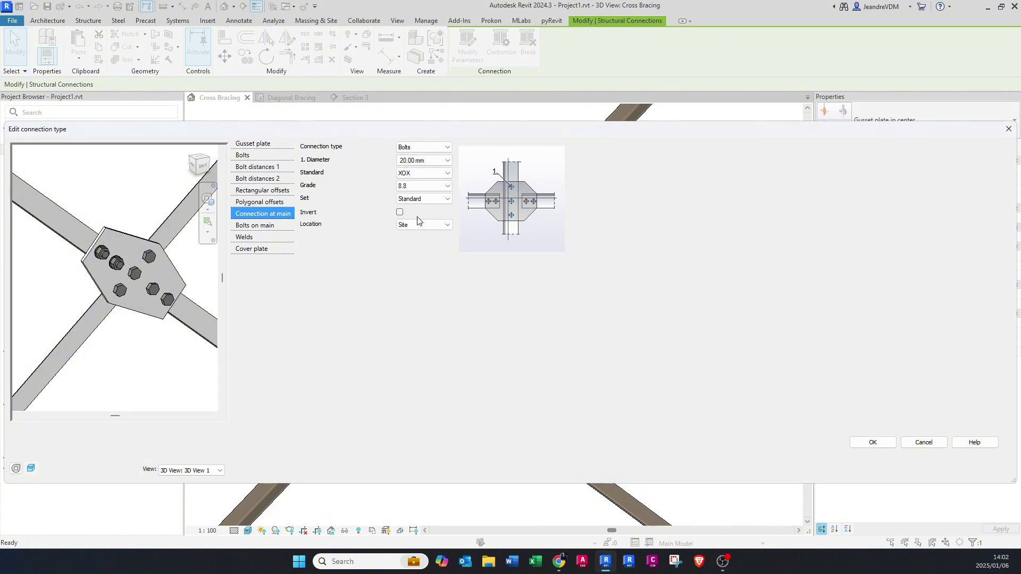
{"action": "left_click", "coordinate": [420, 174]}
{"action": "left_click", "coordinate": [407, 367]}
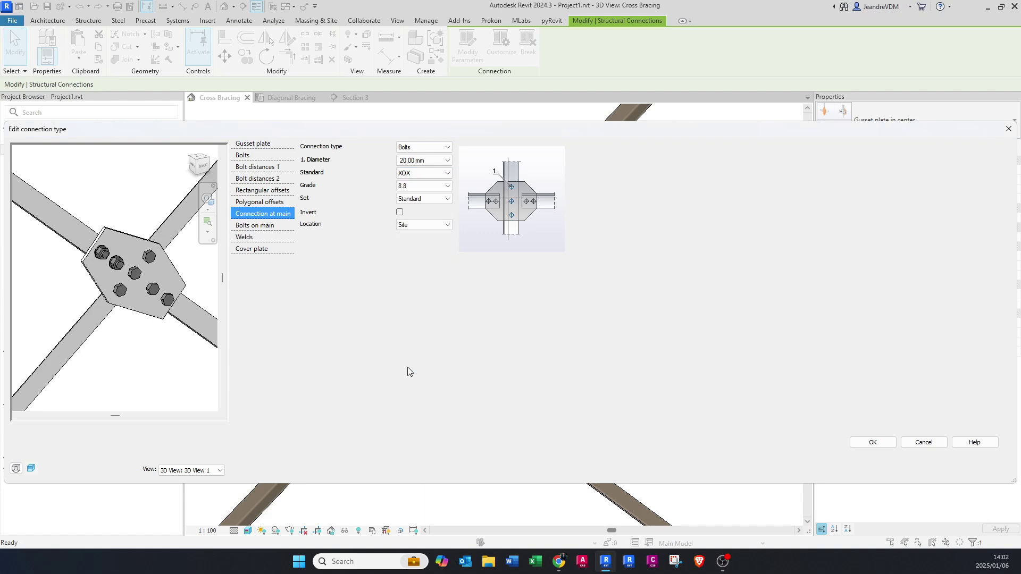
{"action": "left_click", "coordinate": [404, 186]}
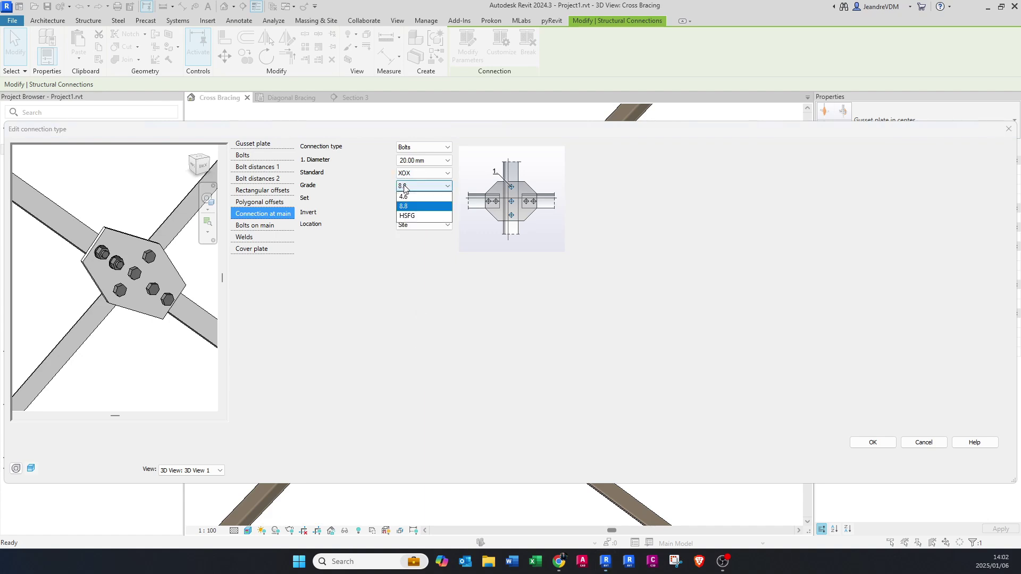
{"action": "left_click", "coordinate": [408, 207]}
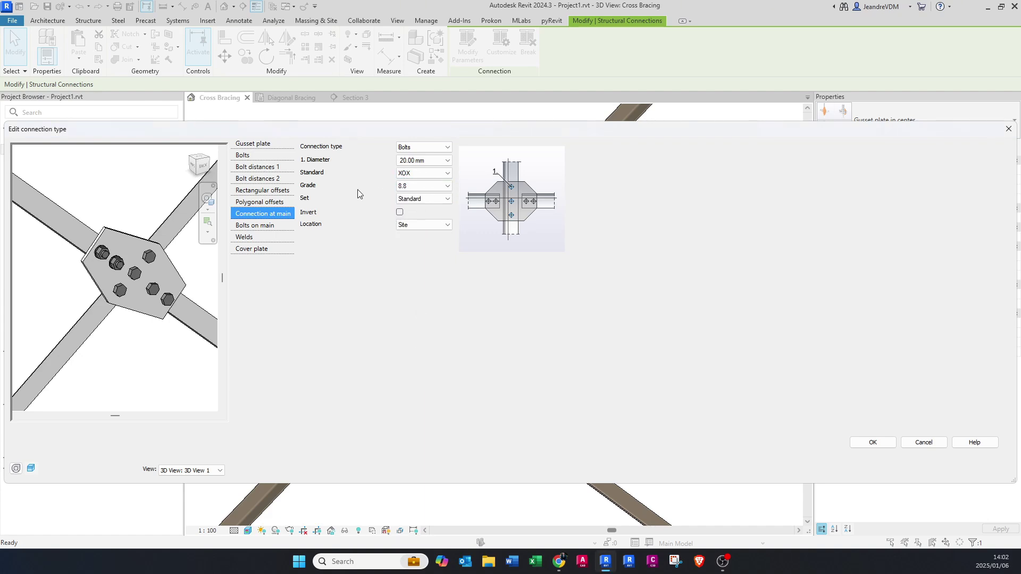
Step: Invert the direction of the bolts fixing the gusset plate to the main diagonal
{"action": "left_click", "coordinate": [400, 212]}
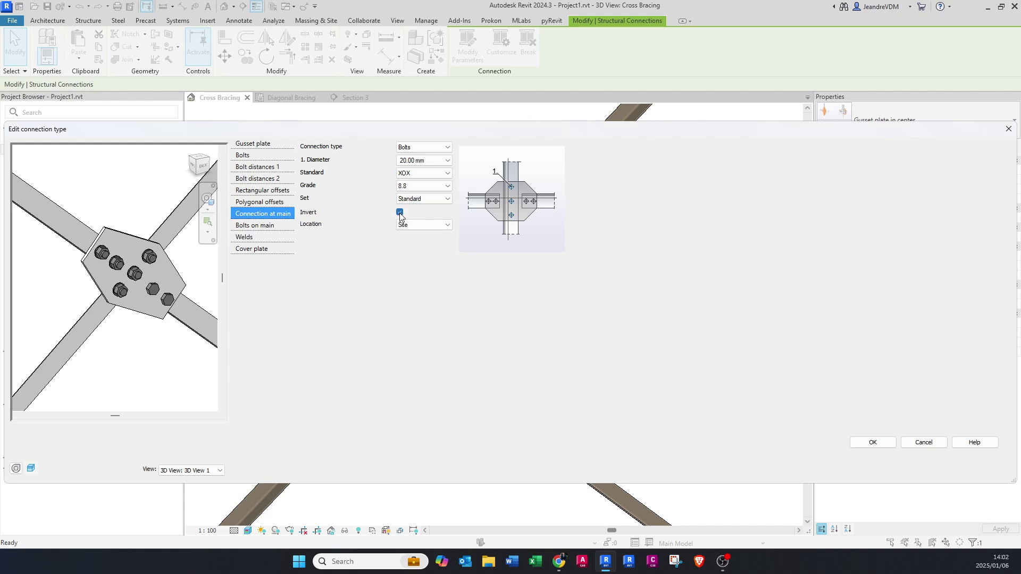
{"action": "middle_click_drag", "start_coordinate": [341, 250], "coordinate": [210, 234], "text": "shift"}
{"action": "middle_click_drag", "start_coordinate": [119, 295], "coordinate": [229, 302], "text": "shift"}
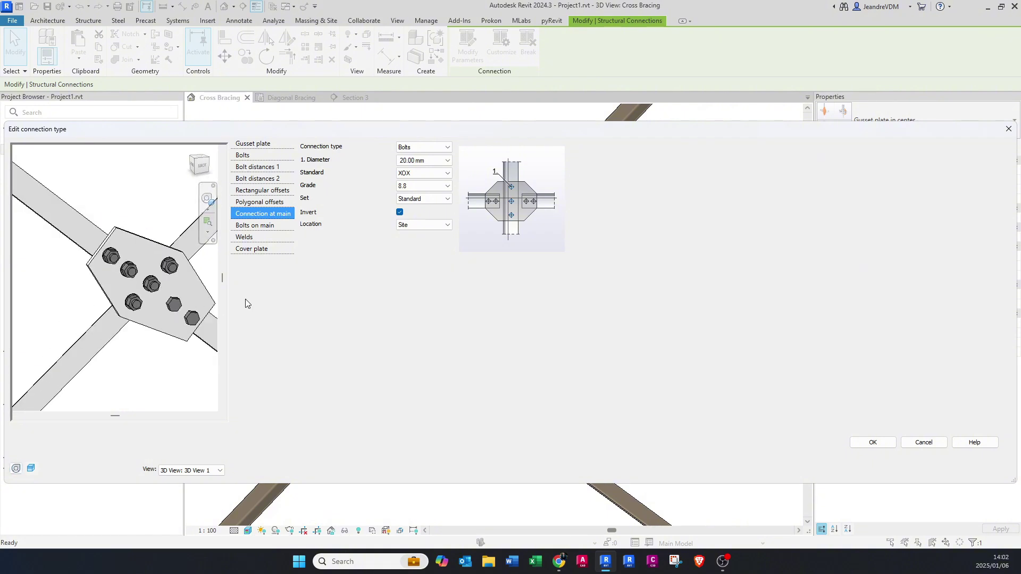
Step: Try 4 and 5 bolts along the main diagonal, and return the number along to 3
{"action": "left_click", "coordinate": [268, 225]}
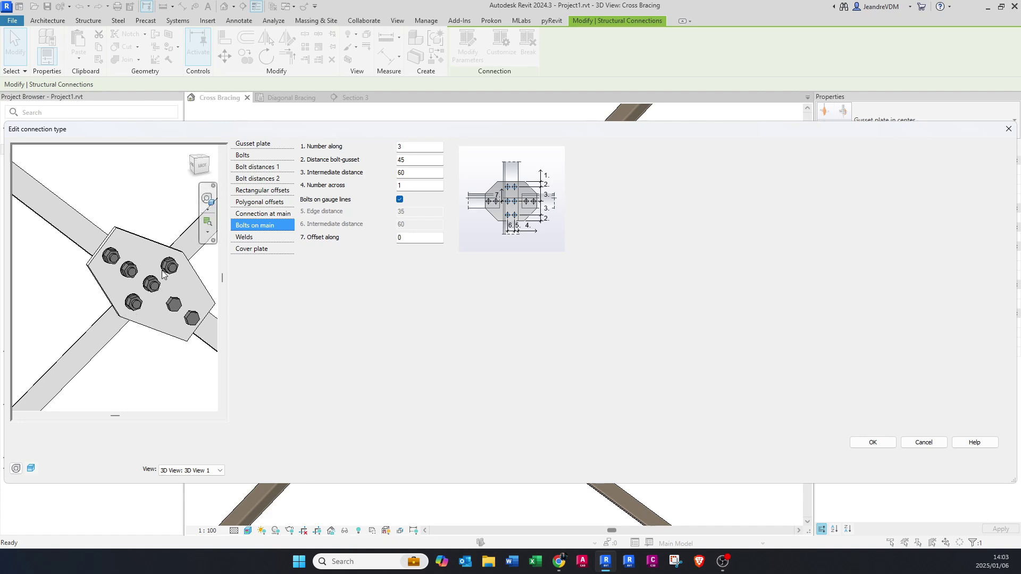
{"action": "left_click", "coordinate": [396, 151]}
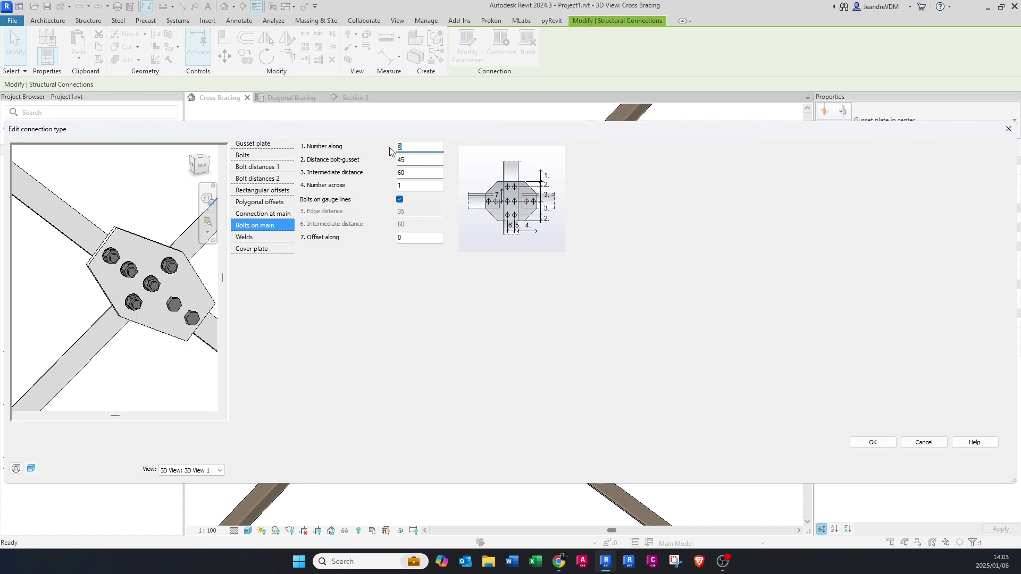
{"action": "key", "text": "Return"}
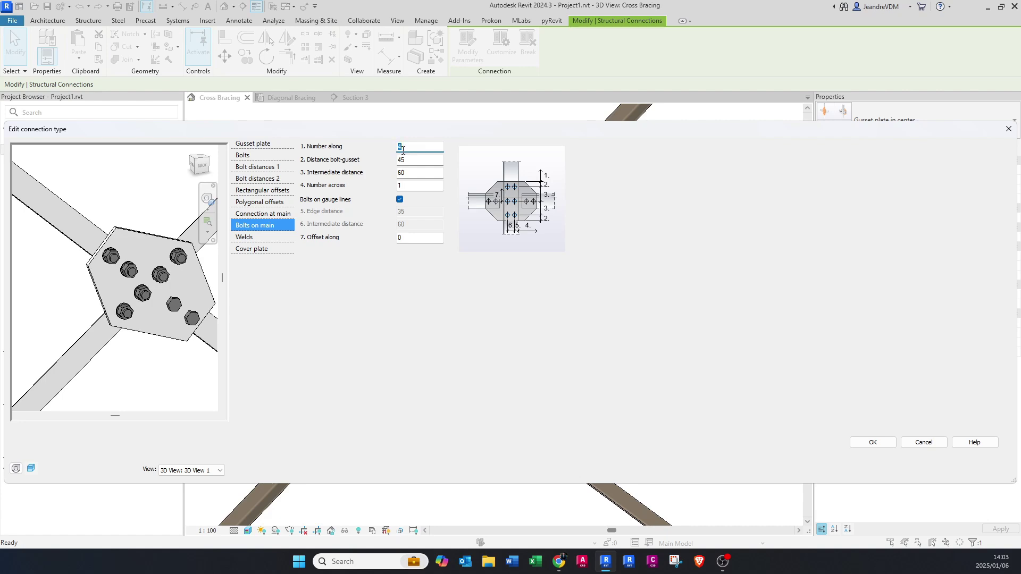
{"action": "type", "text": "5"}
{"action": "key", "text": "Return"}
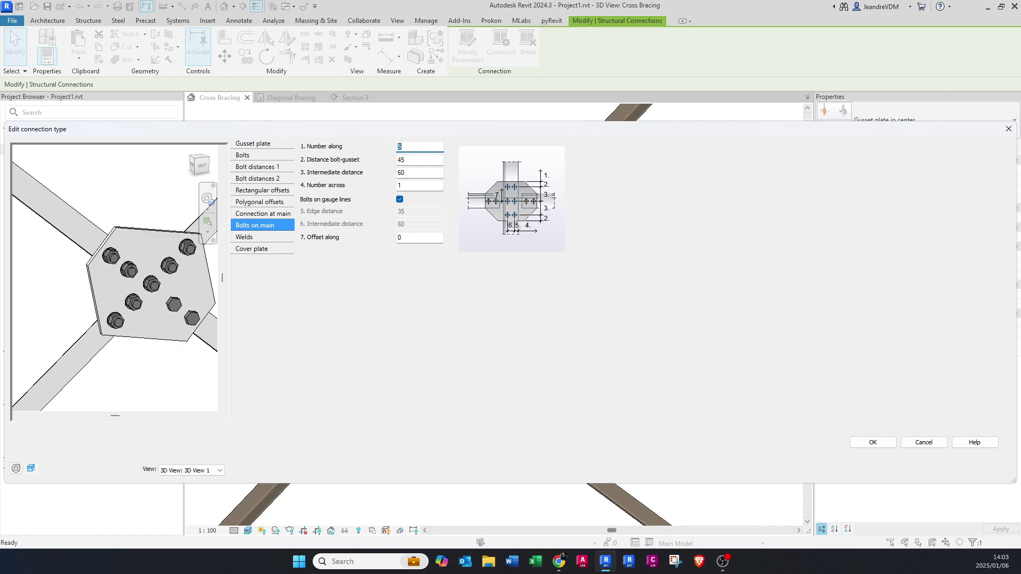
{"action": "key", "text": "Return"}
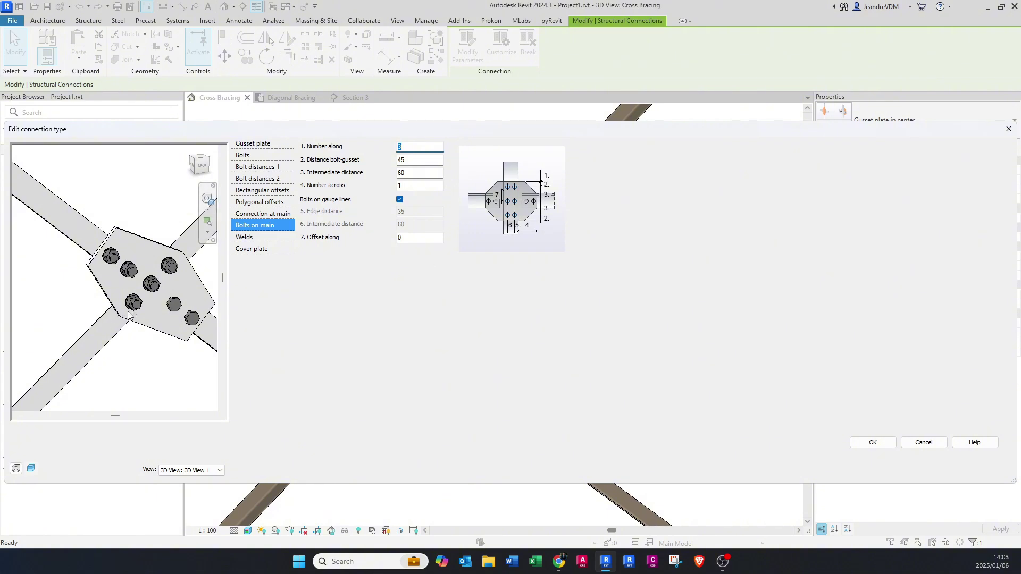
Step: Try a bolt-to-gusset distance of 80 for the bolts on the main diagonal, and return it to 45
{"action": "key", "text": "Tab"}
{"action": "type", "text": "80"}
{"action": "key", "text": "Return"}
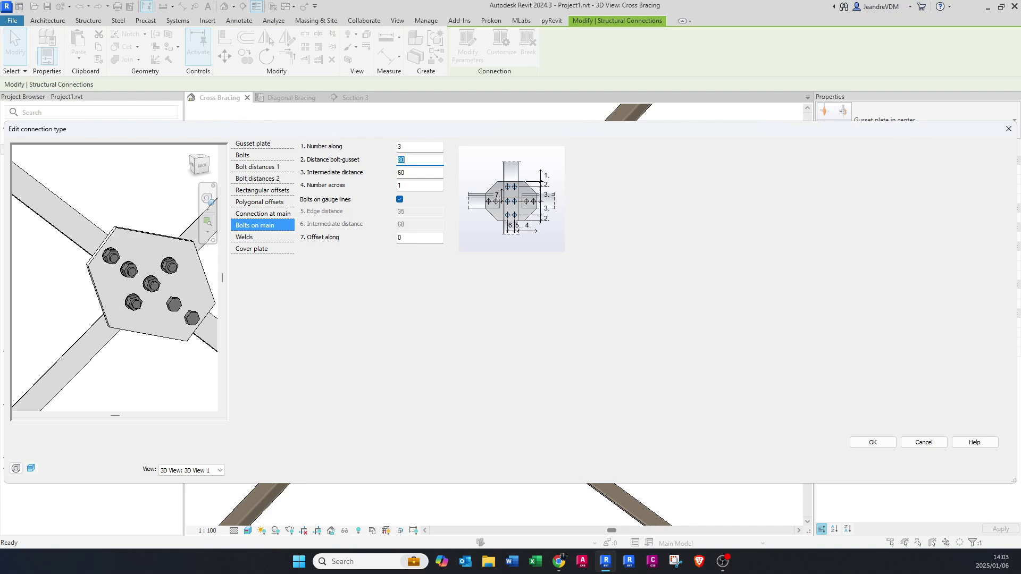
{"action": "type", "text": "45"}
{"action": "key", "text": "Return"}
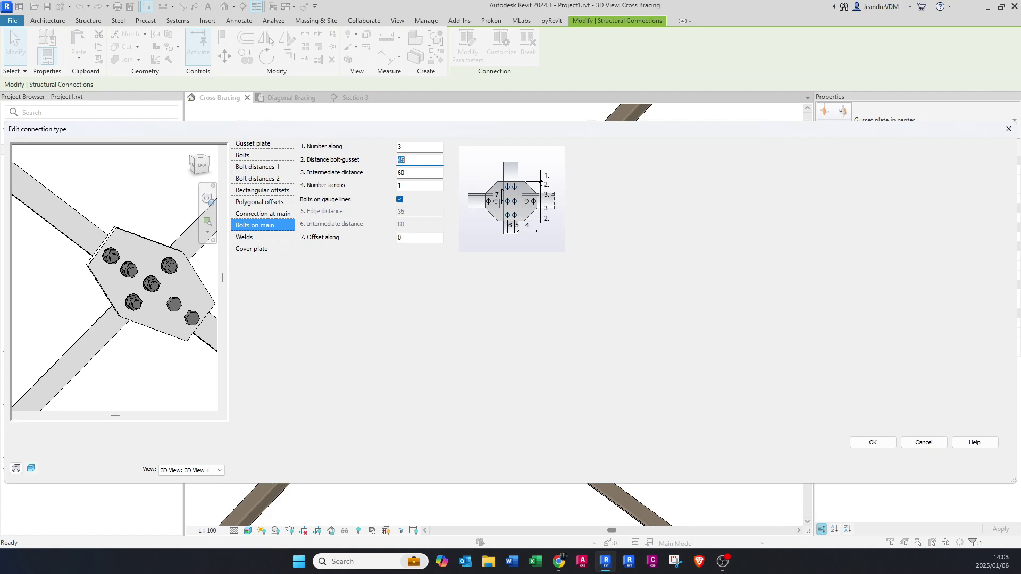
Step: Set the intermediate distance between the bolts on the main diagonal to 70
{"action": "double_click", "coordinate": [417, 174]}
{"action": "type", "text": "70"}
{"action": "key", "text": "Return"}
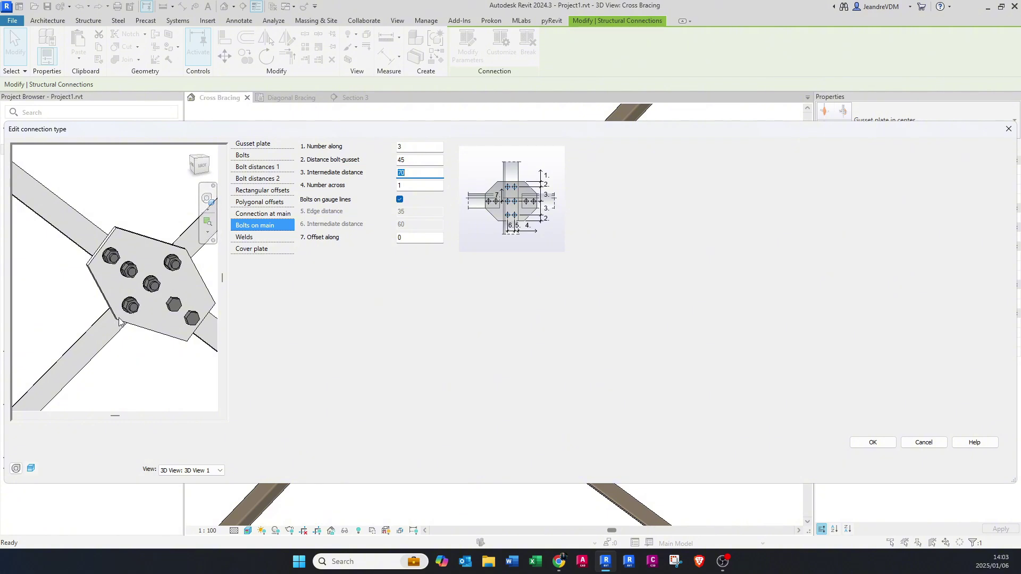
Step: Try 2 bolts across the main diagonal, and return the number across to 1
{"action": "double_click", "coordinate": [399, 185]}
{"action": "type", "text": "2"}
{"action": "key", "text": "Return"}
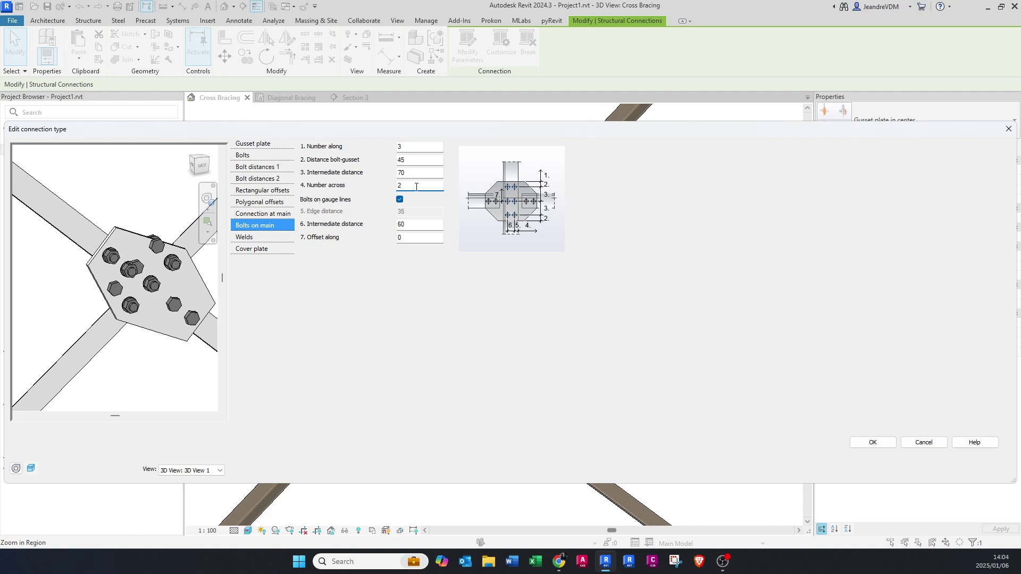
{"action": "type", "text": "1"}
{"action": "key", "text": "Return"}
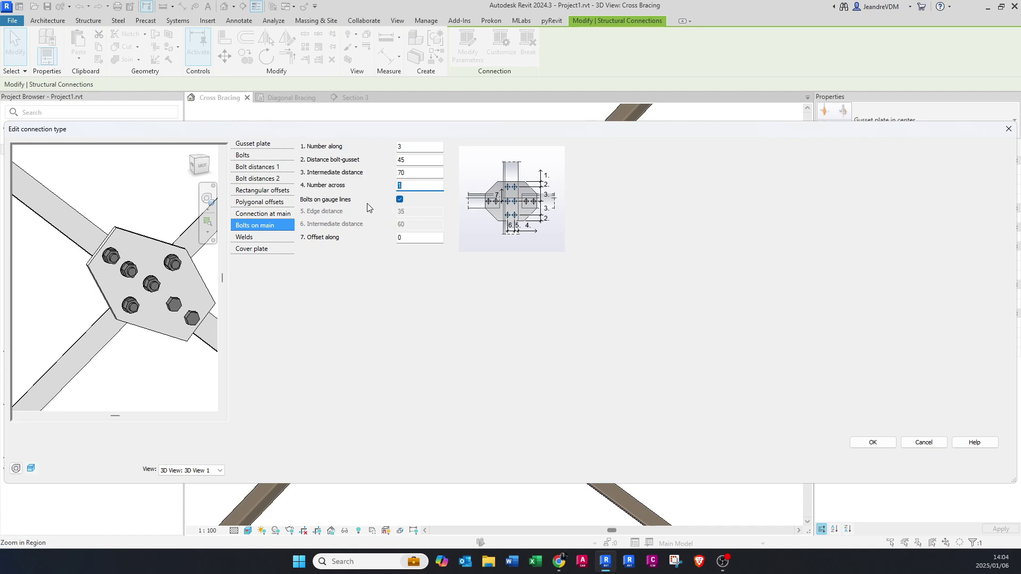
Step: Try placing the main diagonal's bolts off the gauge lines, and turn the gauge line option back on
{"action": "left_click", "coordinate": [400, 200]}
{"action": "left_click", "coordinate": [400, 200]}
{"action": "left_click", "coordinate": [401, 200]}
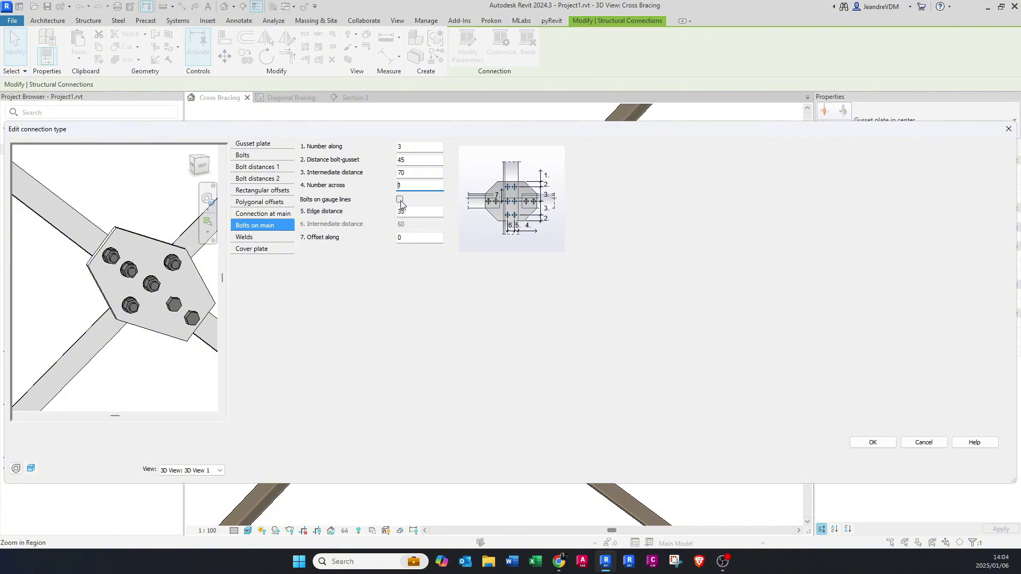
{"action": "left_click", "coordinate": [400, 201]}
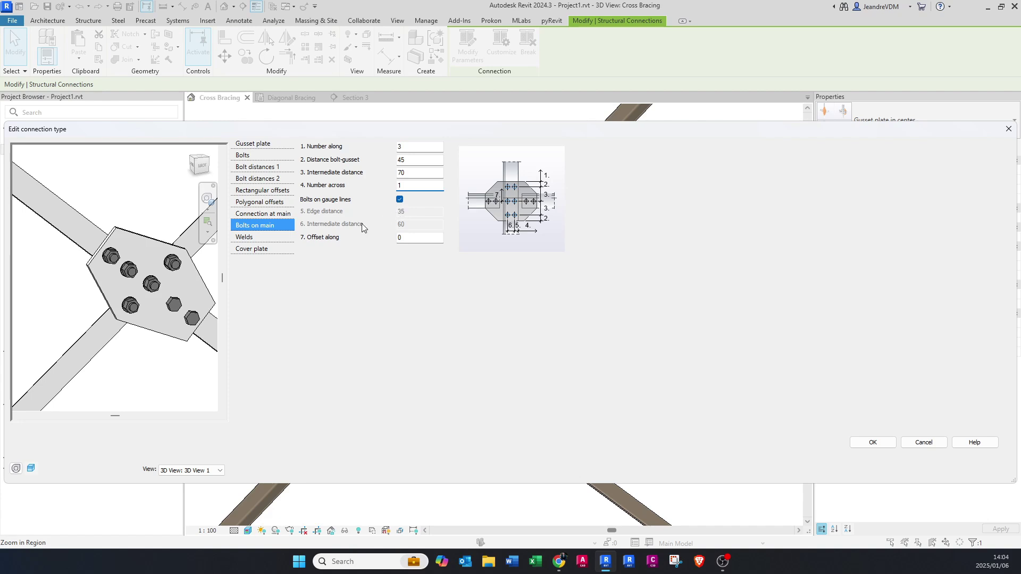
Step: Review the weld, cover plate and gusset plate settings of the connection
{"action": "left_click", "coordinate": [269, 237]}
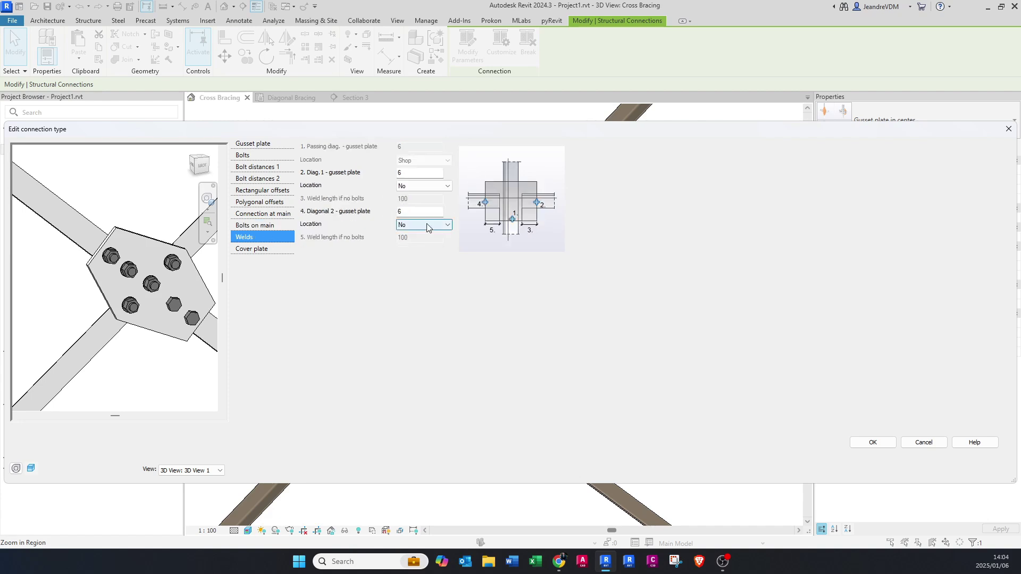
{"action": "left_click", "coordinate": [256, 250]}
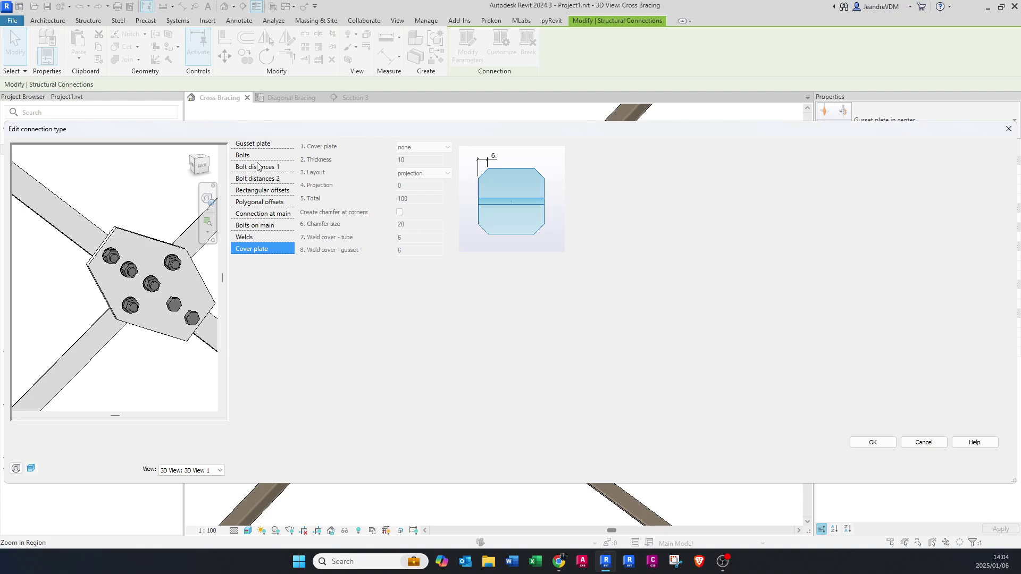
{"action": "left_click", "coordinate": [254, 146]}
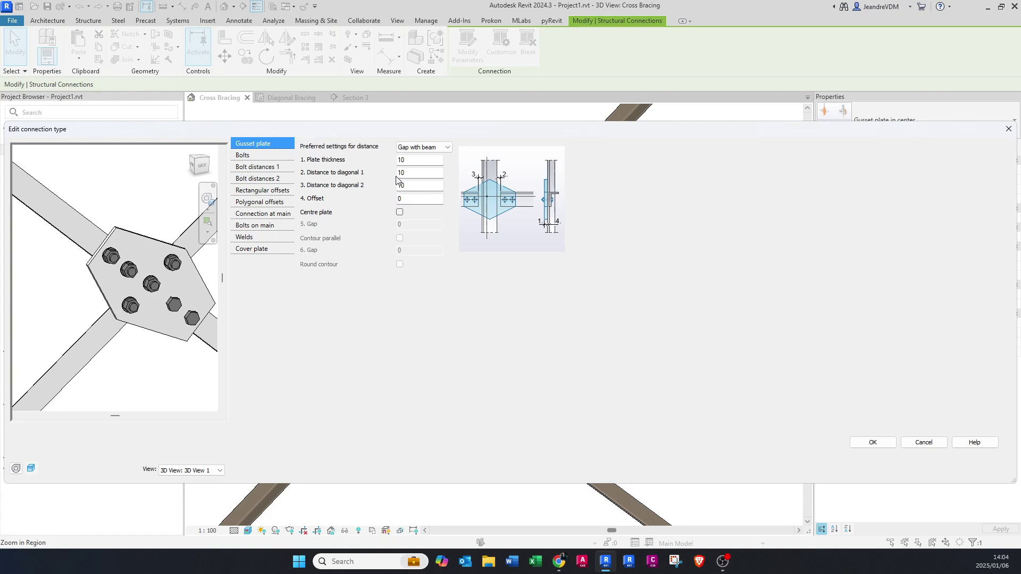
Step: Set the number of bolt lines to 3 on both the first and the second diagonal
{"action": "left_click", "coordinate": [249, 157]}
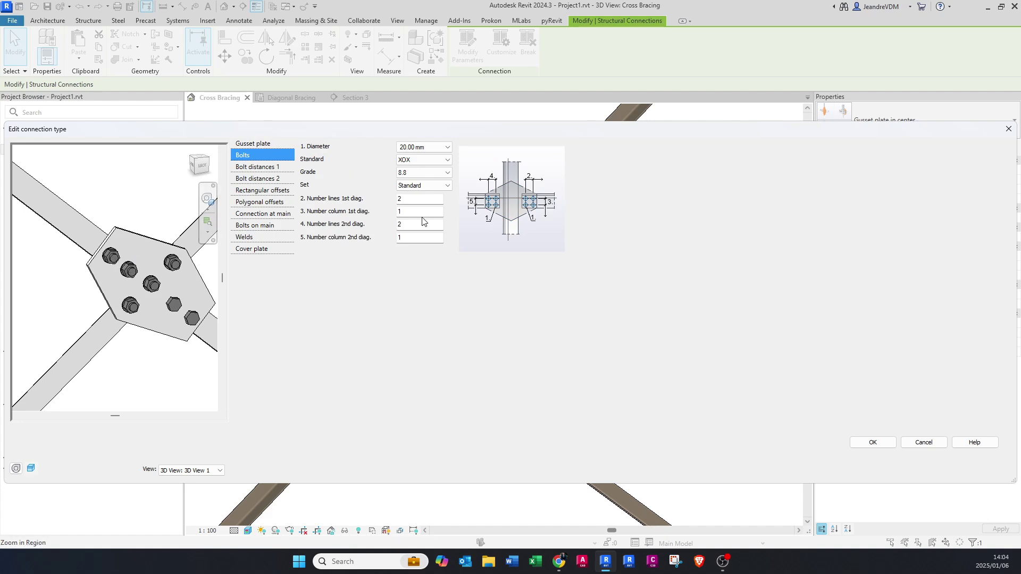
{"action": "double_click", "coordinate": [411, 201]}
{"action": "type", "text": "3"}
{"action": "left_click", "coordinate": [73, 337]}
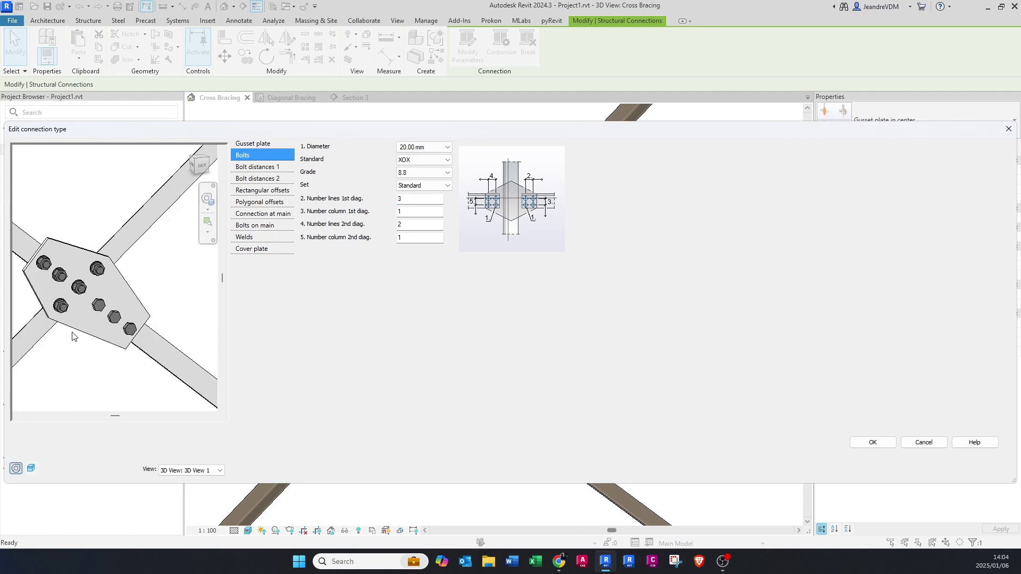
{"action": "double_click", "coordinate": [408, 224]}
{"action": "type", "text": "3"}
{"action": "key", "text": "Return"}
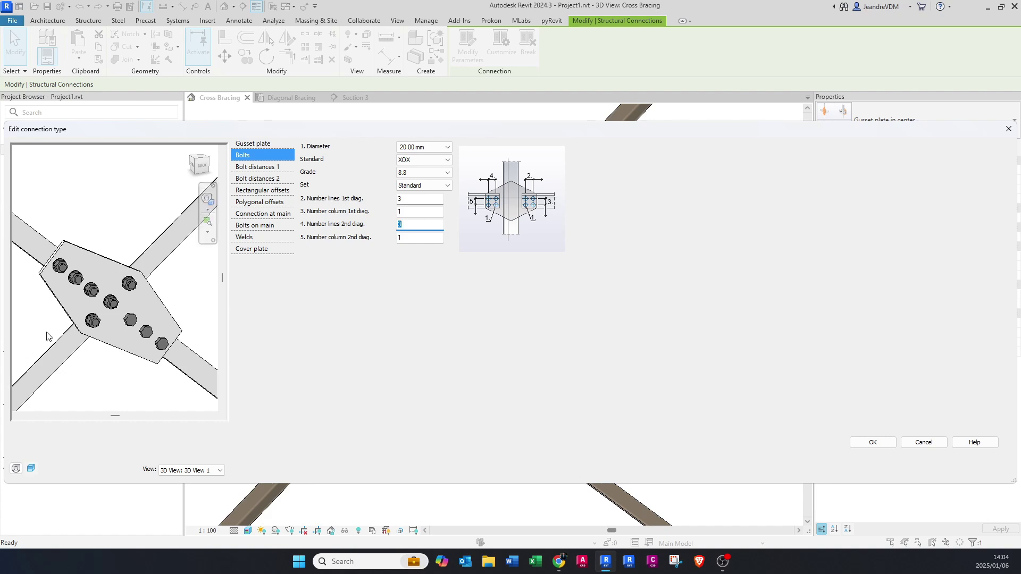
Step: Try 2 bolt columns on the first diagonal, and return the number of columns to 1
{"action": "double_click", "coordinate": [400, 211]}
{"action": "type", "text": "2"}
{"action": "key", "text": "Return"}
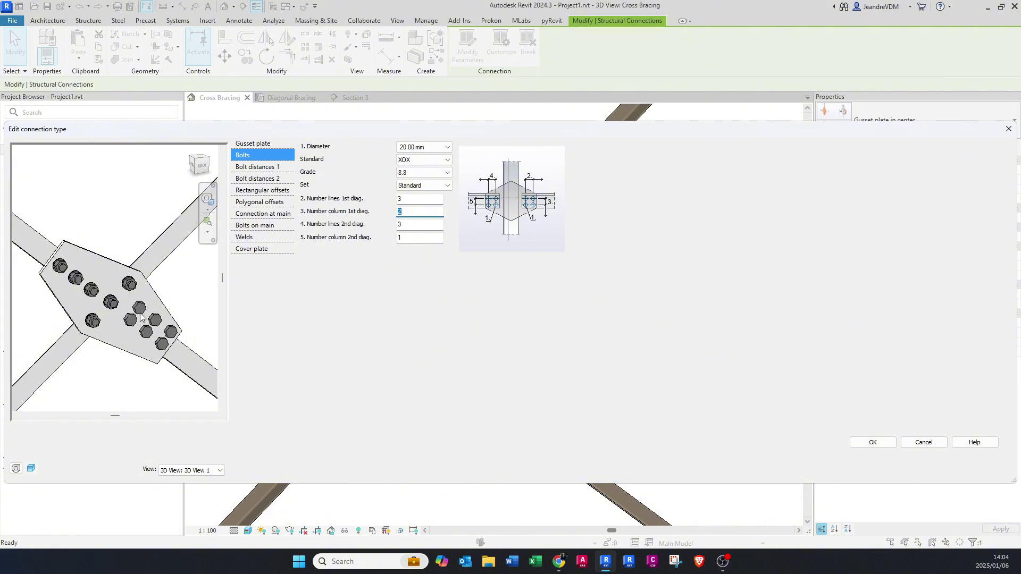
{"action": "key", "text": "Return"}
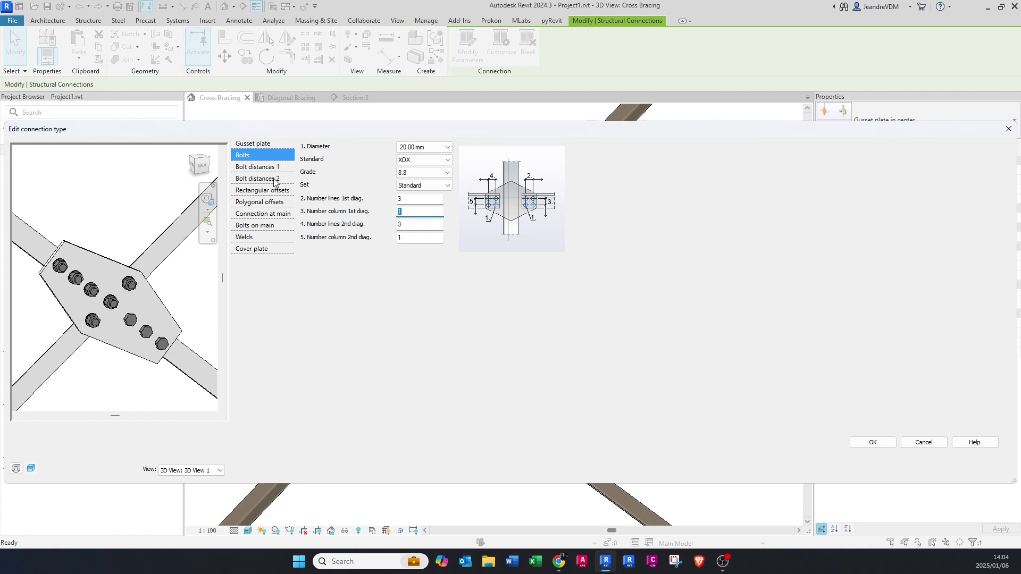
Step: Try a diagonal-to-bolt distance of 50 on the first diagonal and inspect the bolts from the other side of the plate
{"action": "left_click", "coordinate": [259, 169]}
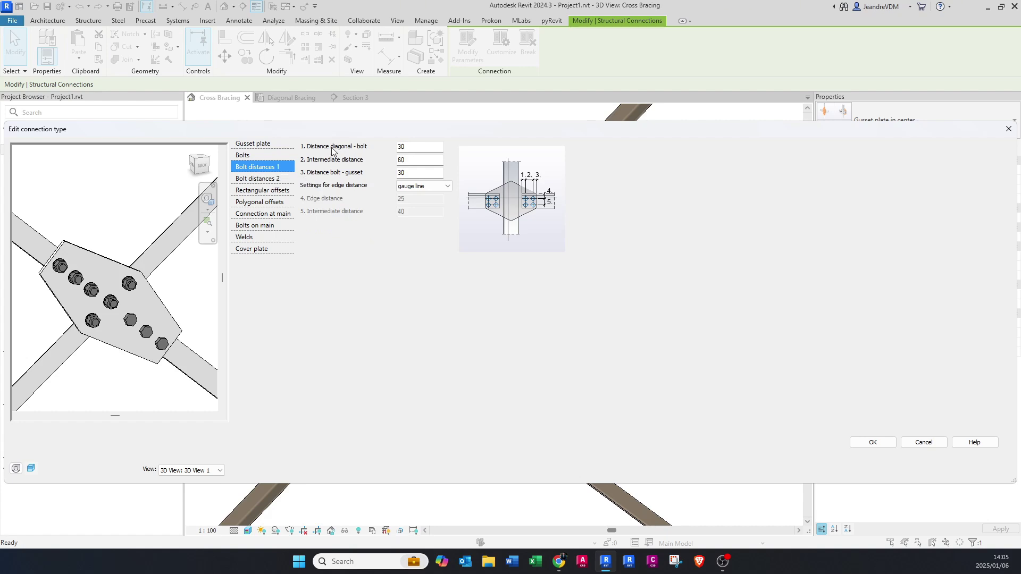
{"action": "left_click_drag", "start_coordinate": [413, 148], "coordinate": [367, 147]}
{"action": "type", "text": "50"}
{"action": "key", "text": "Return"}
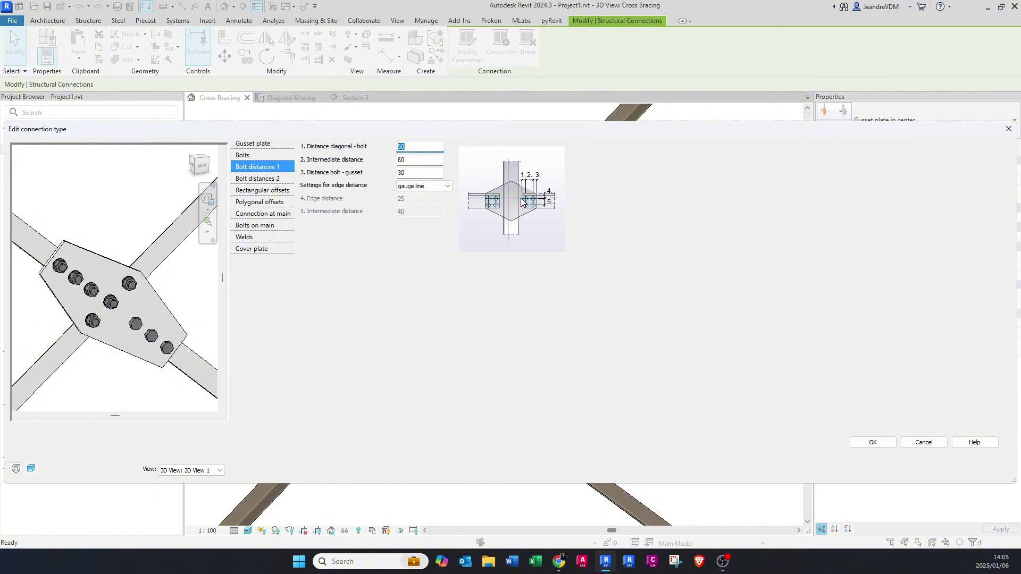
{"action": "left_click_drag", "start_coordinate": [149, 327], "coordinate": [88, 326]}
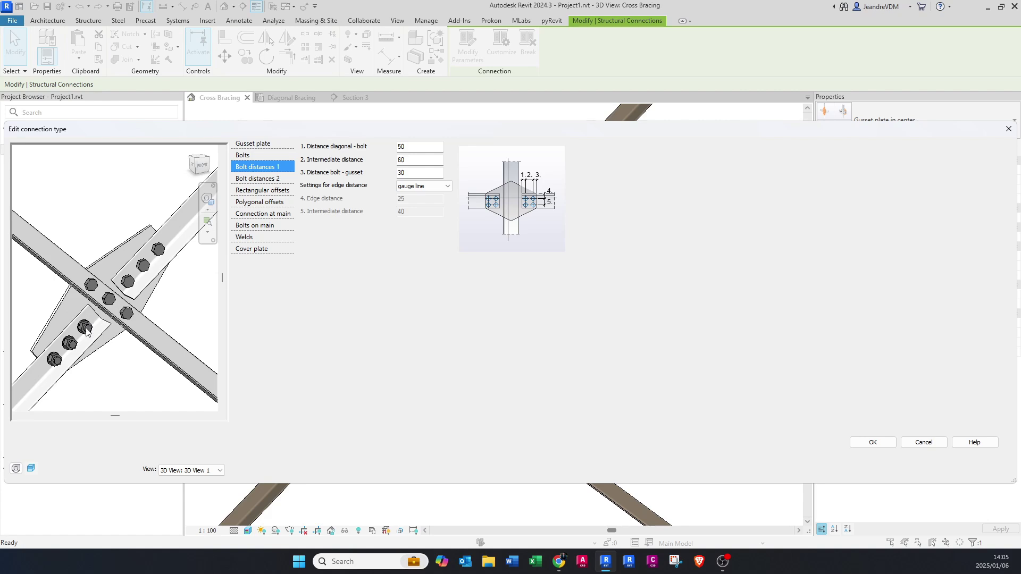
Step: Try an intermediate bolt distance of 80 and a bolt-to-gusset distance of 50 on the first diagonal
{"action": "double_click", "coordinate": [416, 160]}
{"action": "type", "text": "80"}
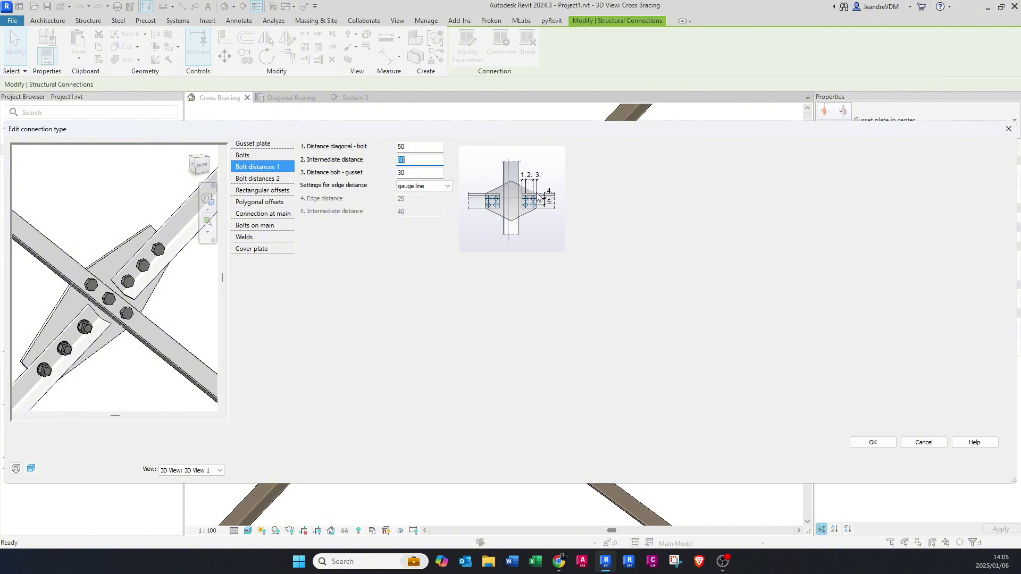
{"action": "middle_click_drag", "start_coordinate": [72, 368], "coordinate": [95, 348]}
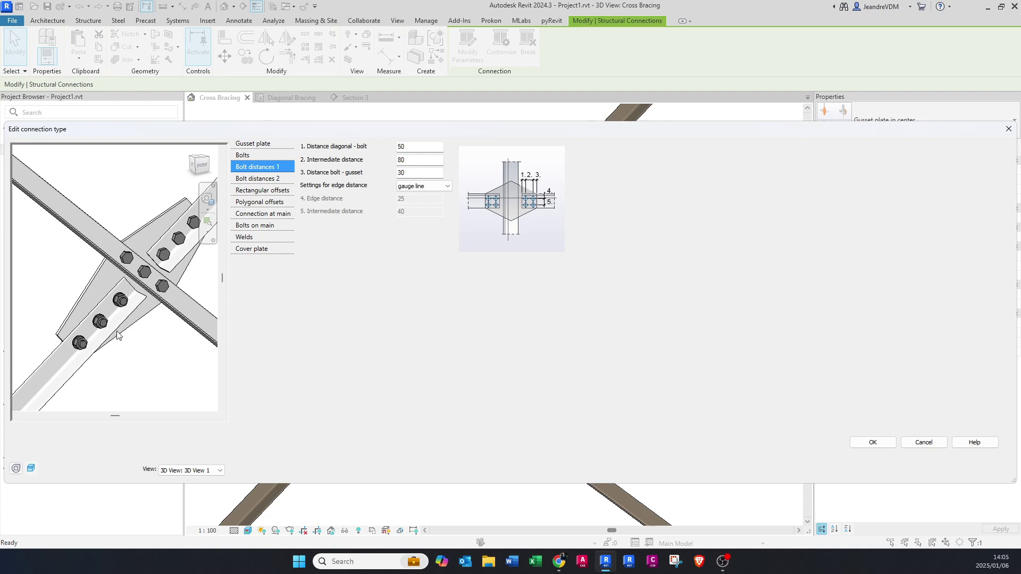
{"action": "left_click", "coordinate": [405, 173]}
{"action": "type", "text": "50"}
{"action": "key", "text": "Return"}
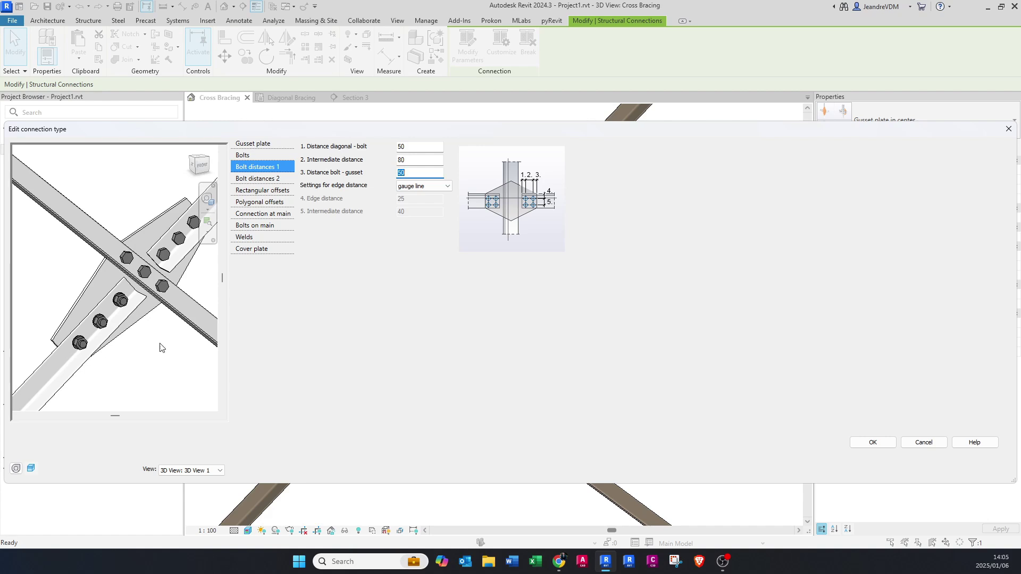
Step: Set the edge distance setting of the first diagonal's bolts to centre line
{"action": "left_click", "coordinate": [425, 186]}
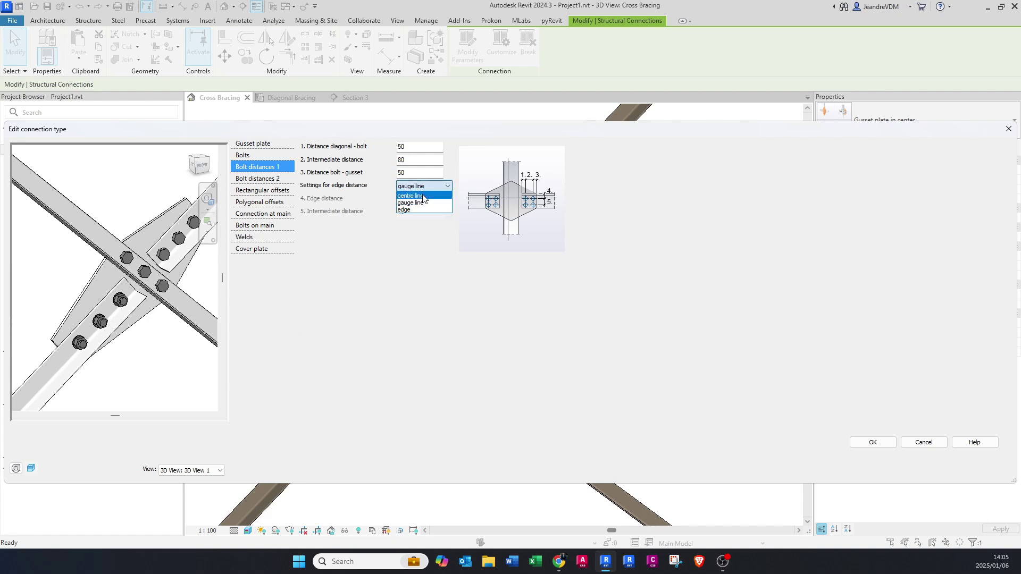
{"action": "left_click", "coordinate": [424, 197]}
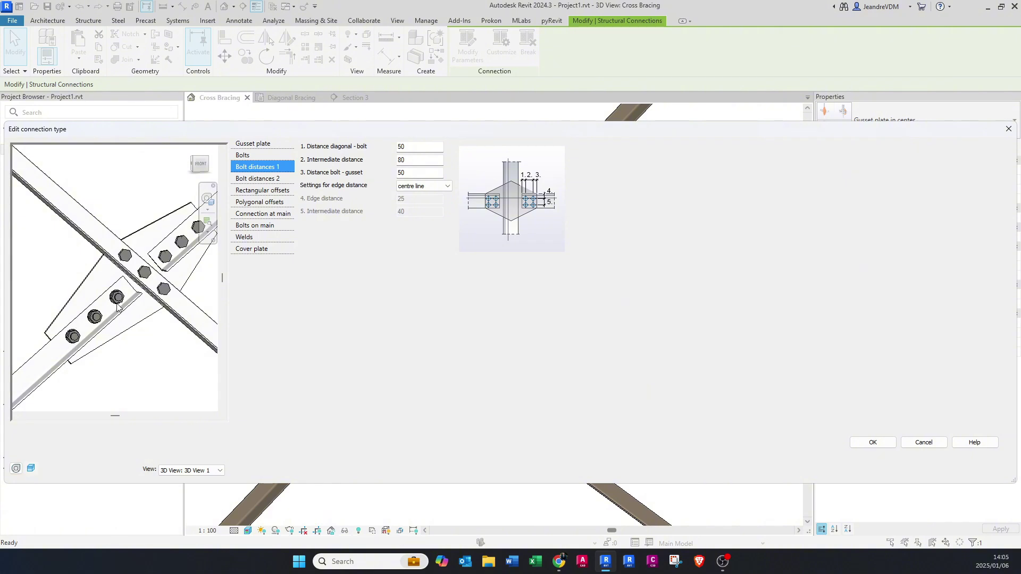
{"action": "left_click", "coordinate": [424, 185]}
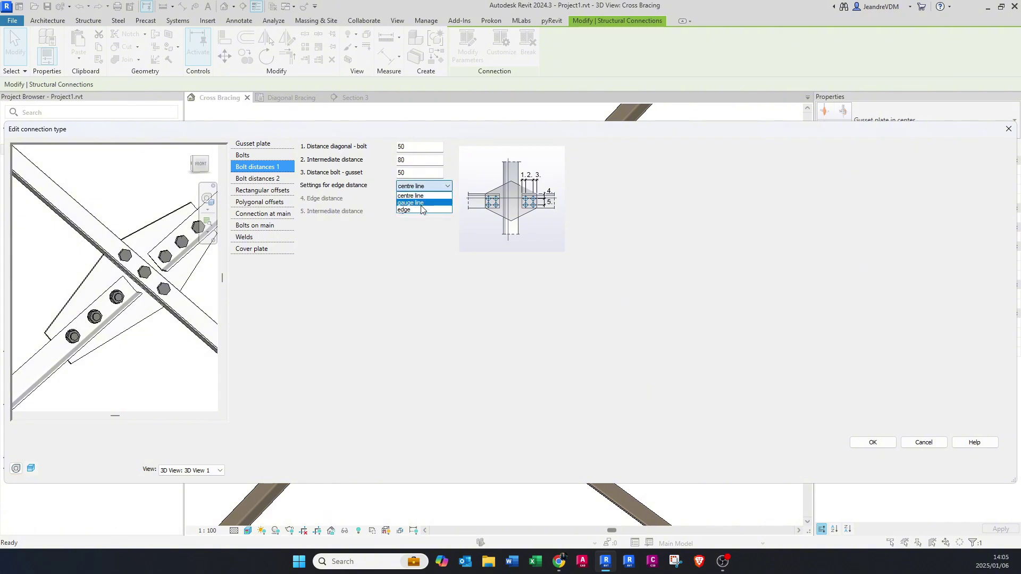
{"action": "left_click", "coordinate": [416, 263]}
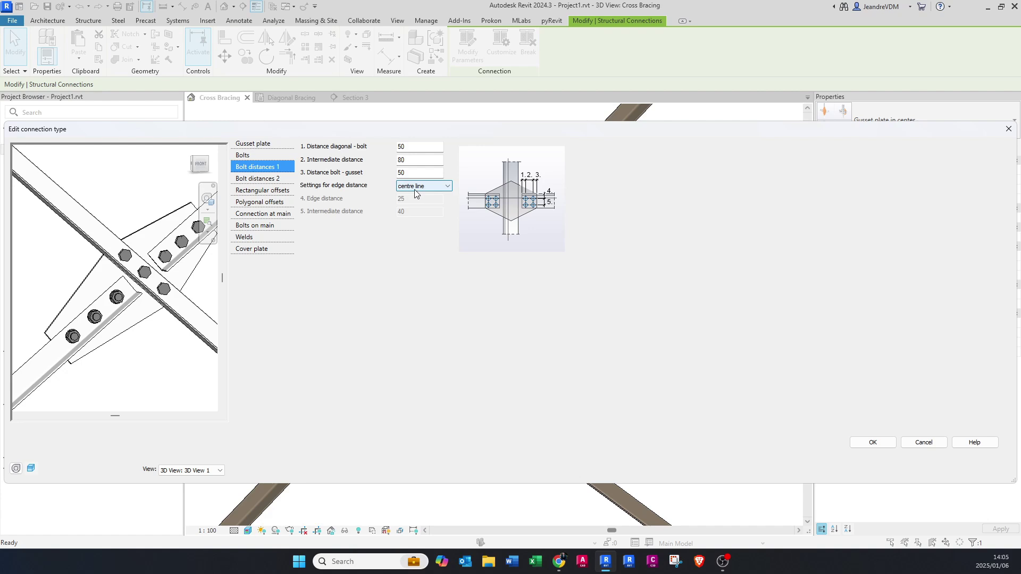
Step: Set the edge distance setting of the second diagonal's bolts to centre line and check both sides of the plate
{"action": "left_click", "coordinate": [282, 181]}
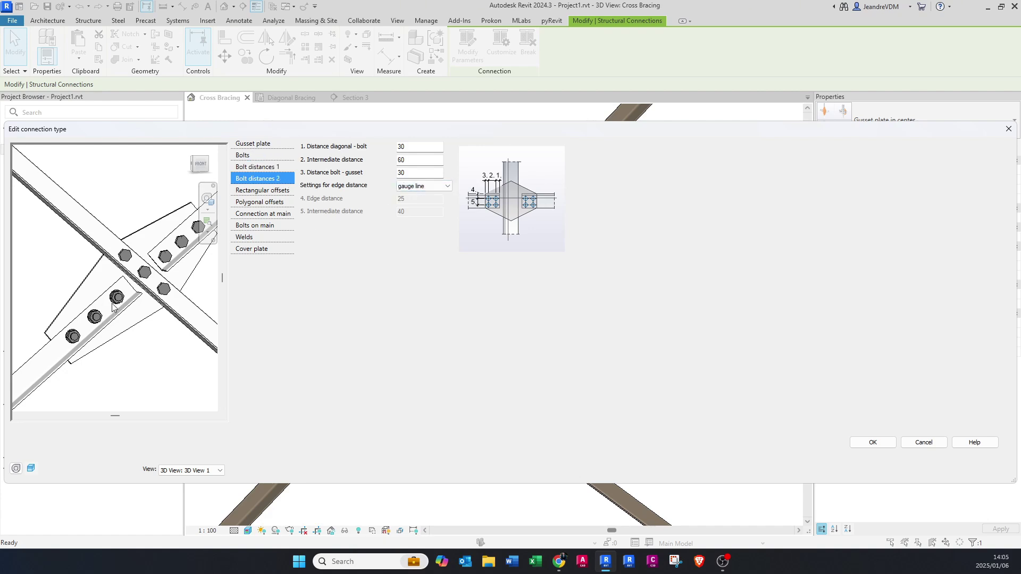
{"action": "scroll", "coordinate": [100, 318], "scroll_direction": "down", "scroll_amount": 3}
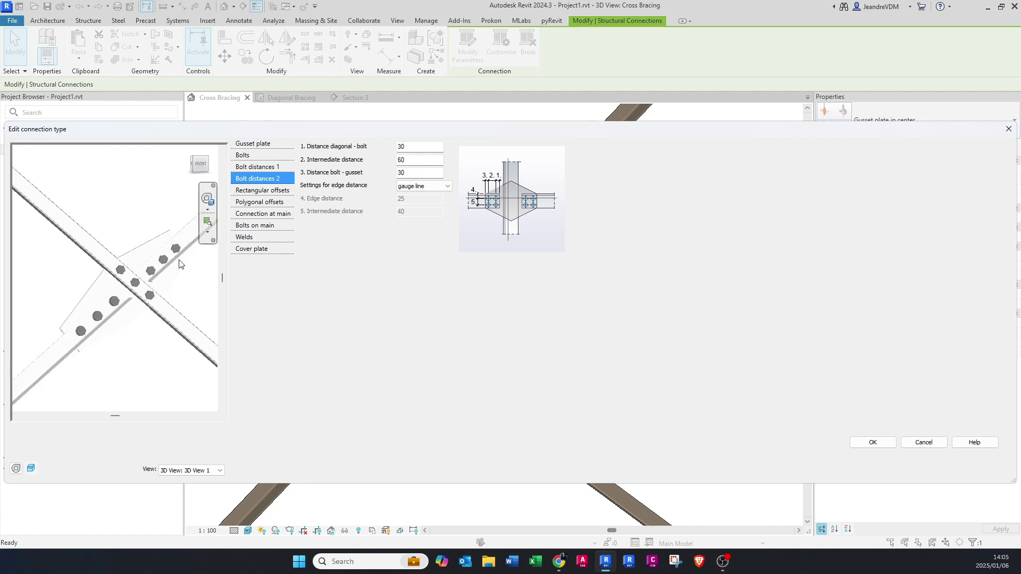
{"action": "left_click", "coordinate": [410, 189]}
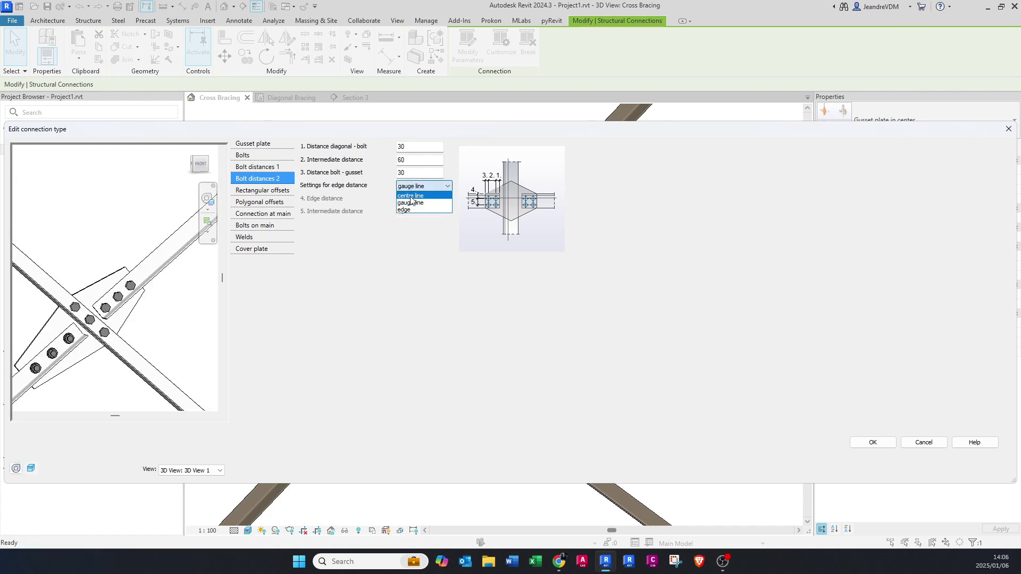
{"action": "left_click", "coordinate": [411, 196]}
{"action": "left_click_drag", "start_coordinate": [80, 343], "coordinate": [177, 324]}
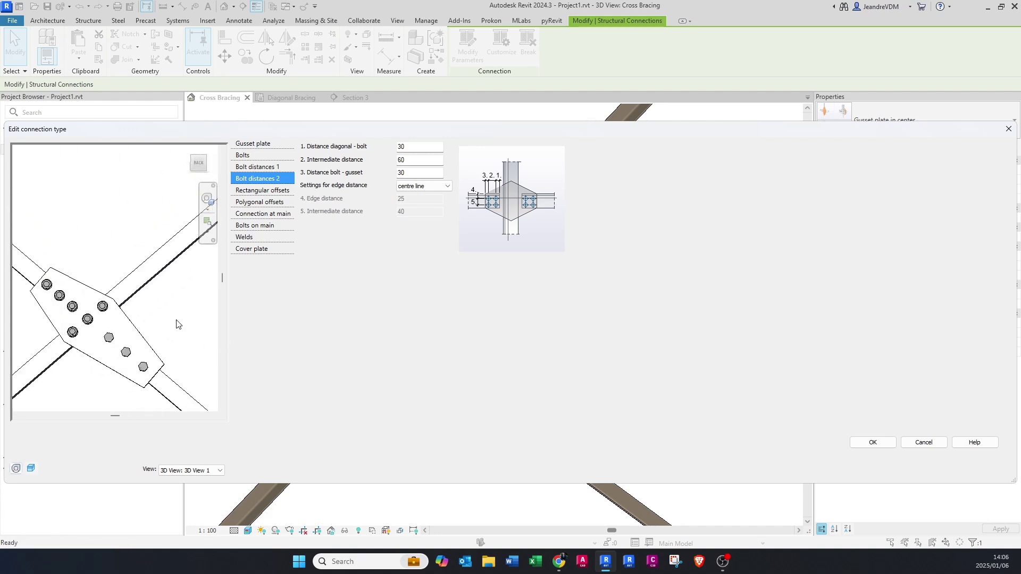
{"action": "left_click_drag", "start_coordinate": [115, 338], "coordinate": [140, 353]}
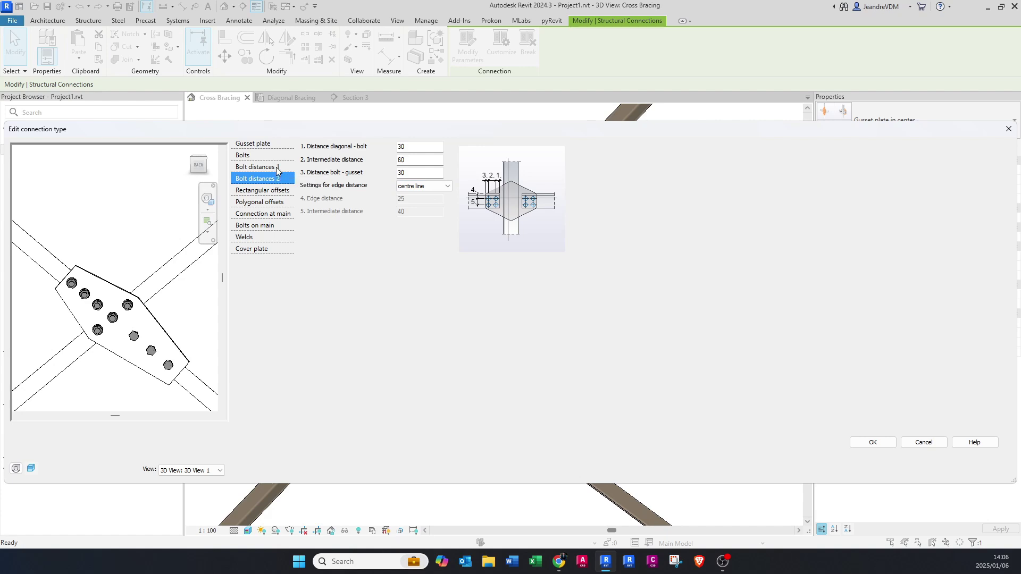
Step: Set the first diagonal's diagonal-to-bolt distance to 30, intermediate distance to 60 and bolt-to-gusset distance to 30, and accept the connection parameters
{"action": "left_click", "coordinate": [278, 168]}
{"action": "key", "text": "Return"}
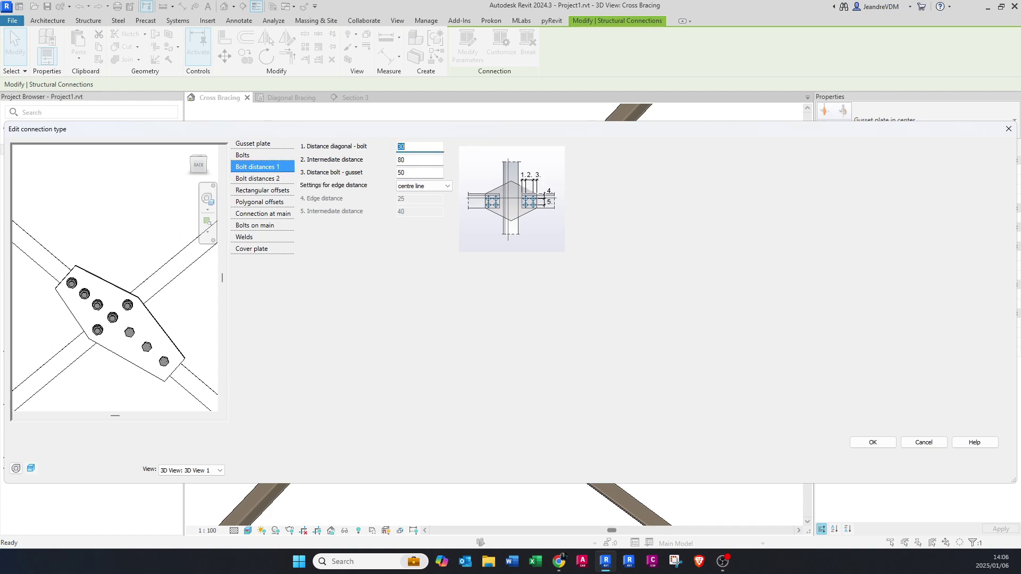
{"action": "key", "text": "Tab"}
{"action": "type", "text": "60"}
{"action": "key", "text": "Return"}
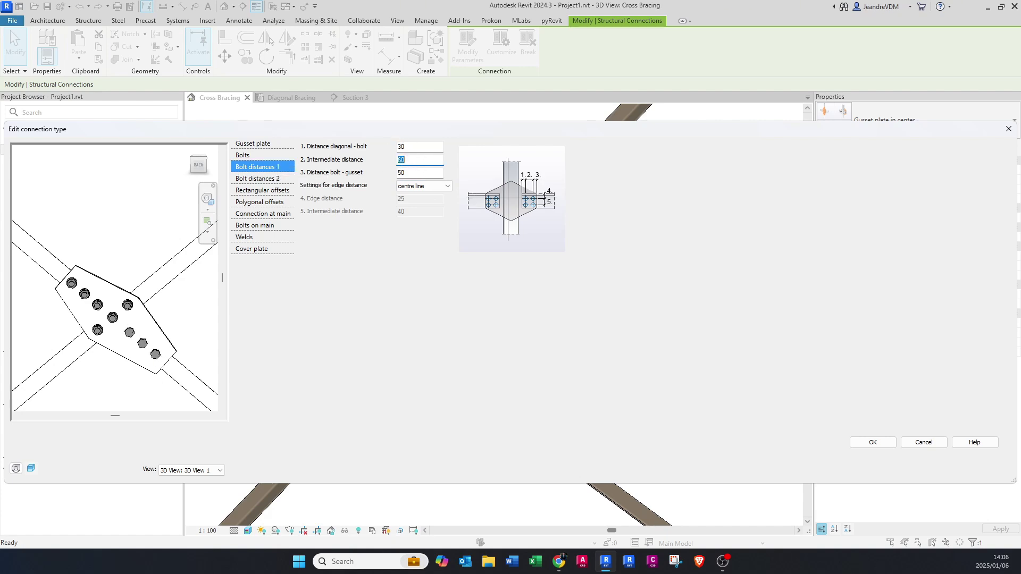
{"action": "key", "text": "Tab"}
{"action": "type", "text": "30"}
{"action": "key", "text": "Return"}
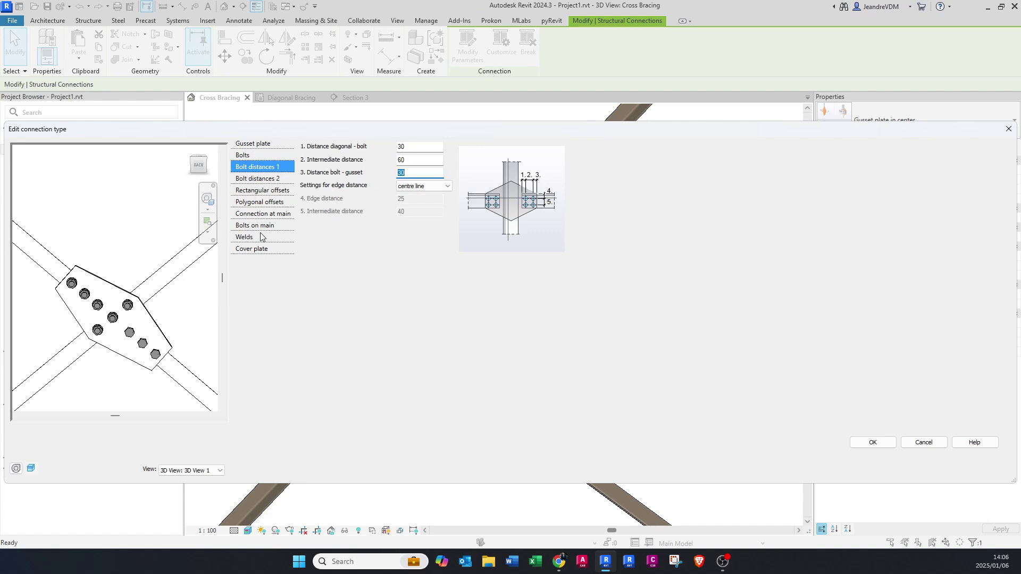
{"action": "left_click", "coordinate": [100, 337]}
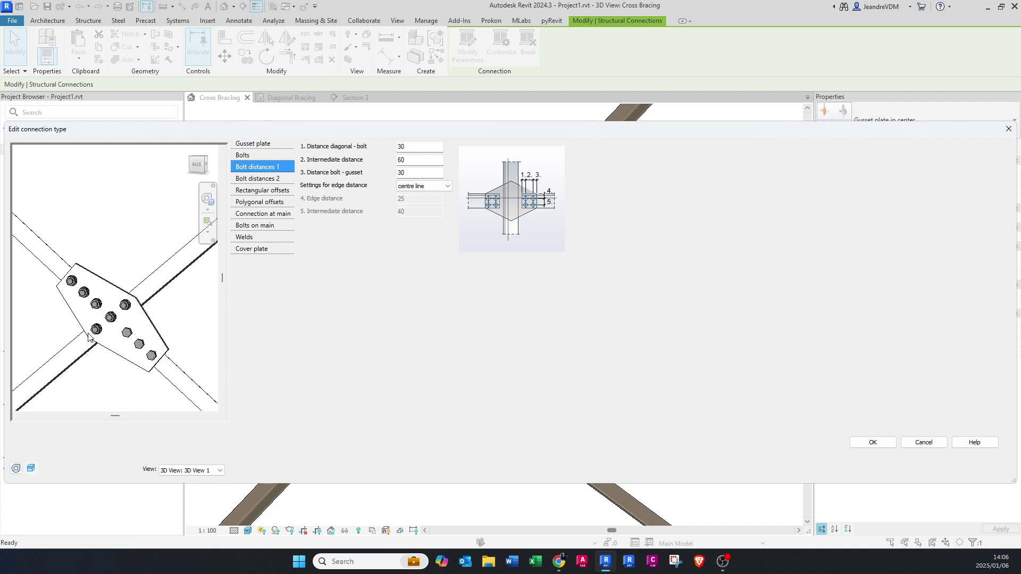
{"action": "left_click", "coordinate": [862, 447]}
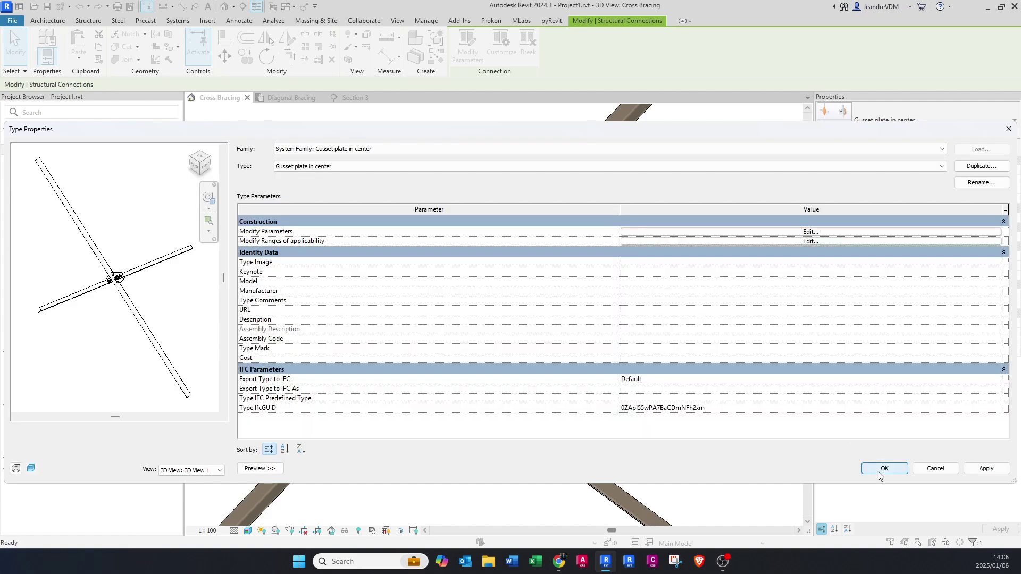
Step: Accept the type properties of the central gusset plate connection and check the bolted plate from both sides
{"action": "left_click", "coordinate": [879, 473]}
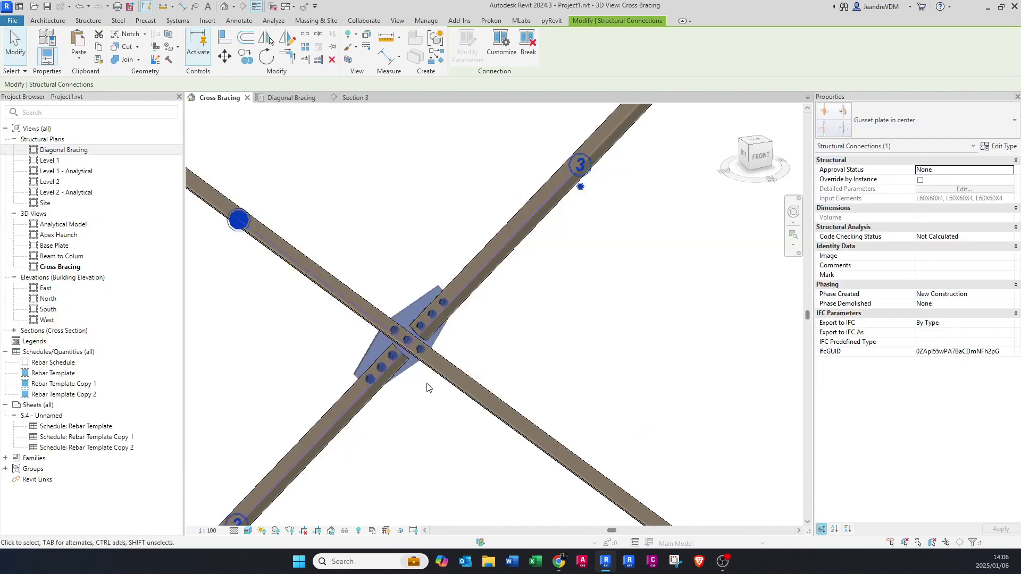
{"action": "middle_click_drag", "start_coordinate": [404, 388], "coordinate": [395, 349], "text": "shift"}
{"action": "left_click", "coordinate": [507, 372]}
{"action": "scroll", "coordinate": [481, 326], "scroll_direction": "down", "scroll_amount": 3}
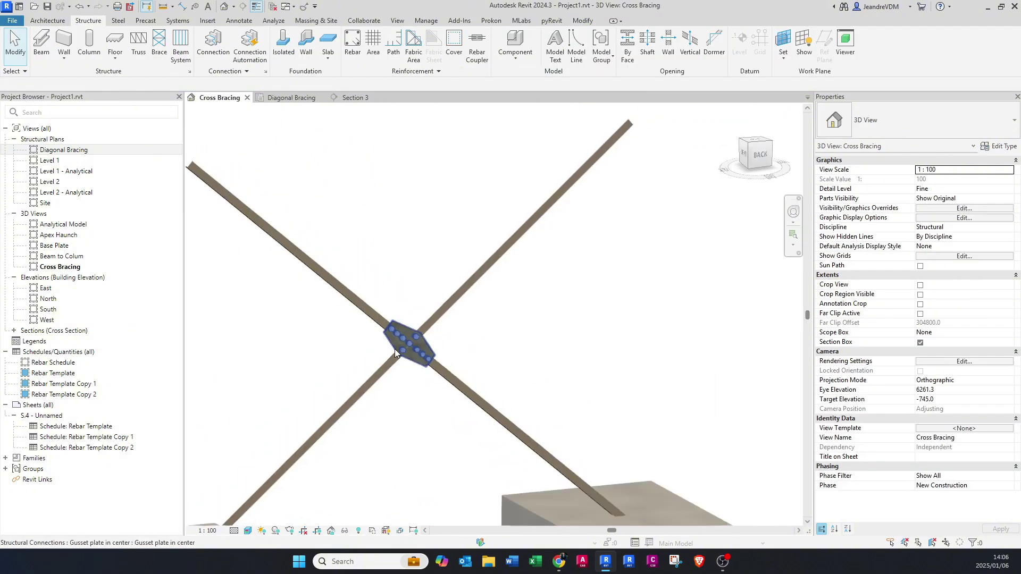
{"action": "scroll", "coordinate": [395, 349], "scroll_direction": "down", "scroll_amount": 3}
{"action": "middle_click_drag", "start_coordinate": [483, 401], "coordinate": [439, 455], "text": "shift"}
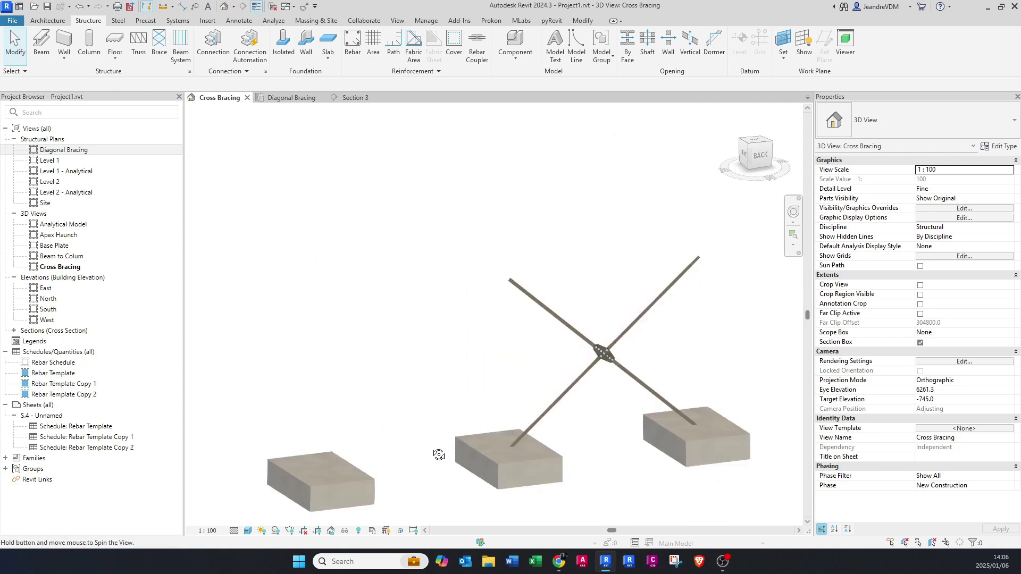
Step: Change the Cross Bracing view's visual style, trying Textures before choosing Realistic
{"action": "left_click", "coordinate": [248, 531]}
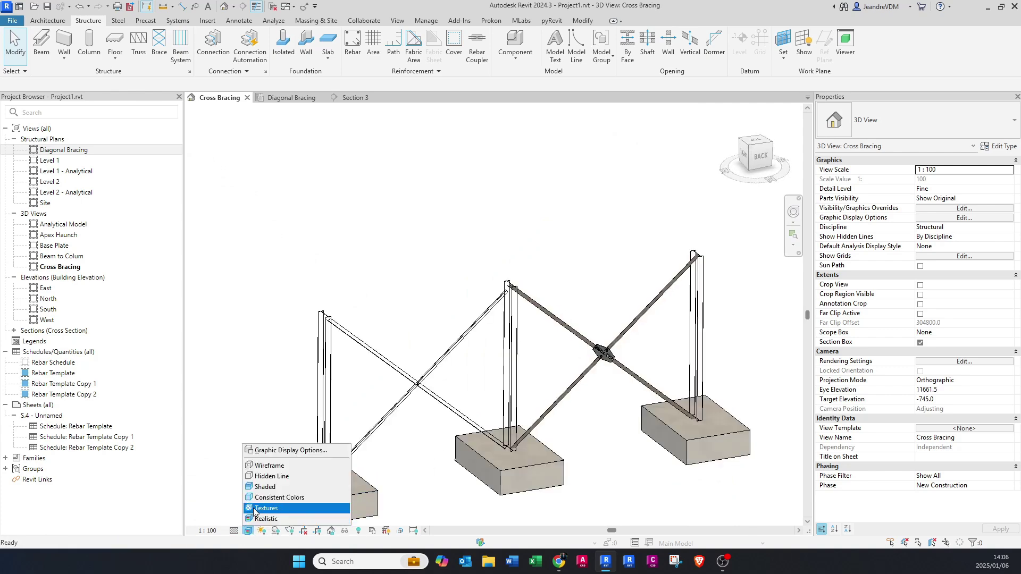
{"action": "left_click", "coordinate": [254, 508]}
{"action": "left_click", "coordinate": [248, 531]}
{"action": "left_click", "coordinate": [259, 518]}
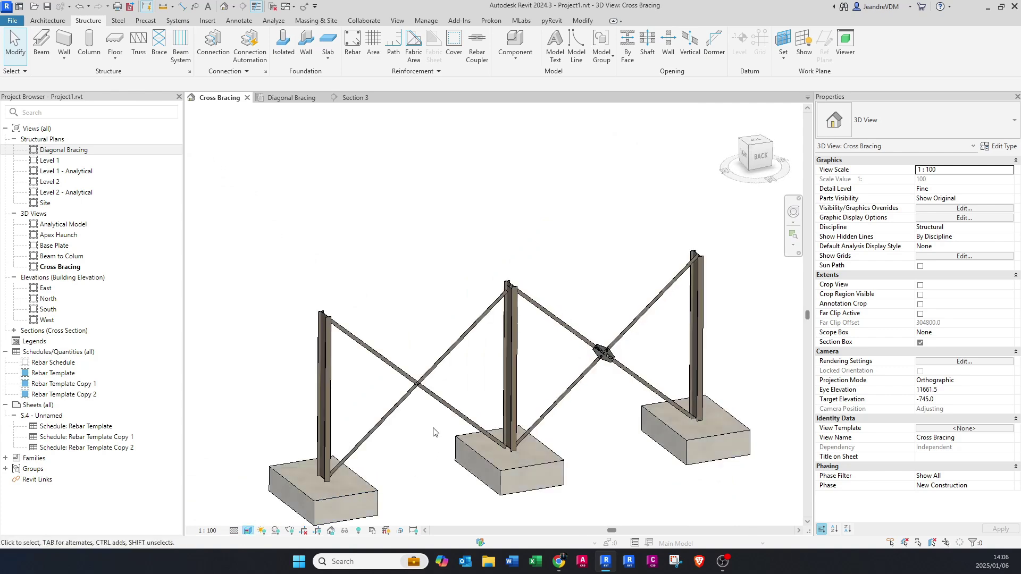
Step: Place a "Four diagonals - middle gusset plate" connection on the four L60X60X4 brace halves of the bay without a gusset plate
{"action": "scroll", "coordinate": [429, 423], "scroll_direction": "up", "scroll_amount": 5}
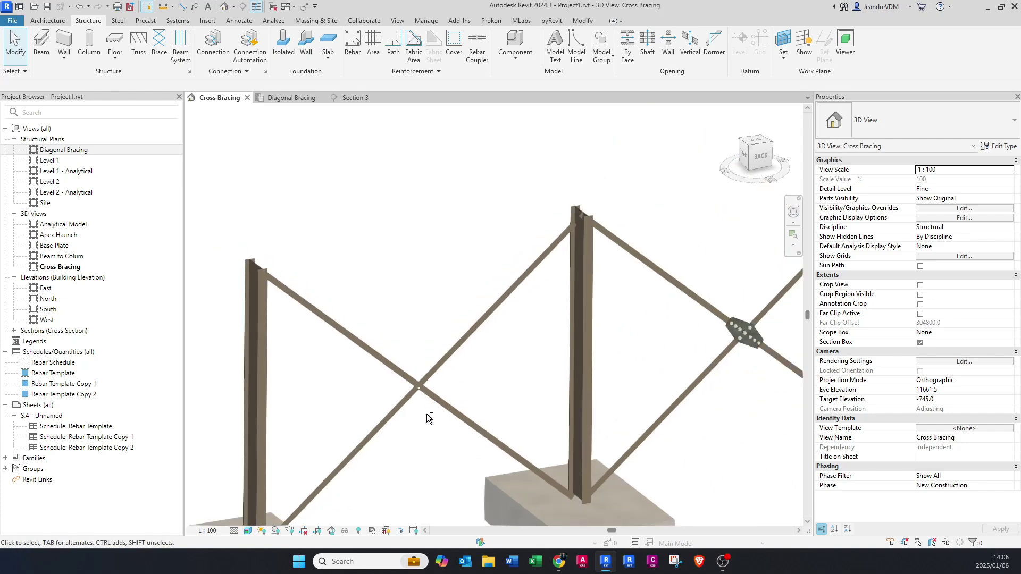
{"action": "mouse_move", "coordinate": [417, 417]}
{"action": "middle_mouse_down", "text": "shift"}
{"action": "mouse_move", "coordinate": [433, 401]}
{"action": "mouse_move", "coordinate": [439, 435]}
{"action": "mouse_move", "coordinate": [423, 412]}
{"action": "middle_mouse_up", "text": "shift"}
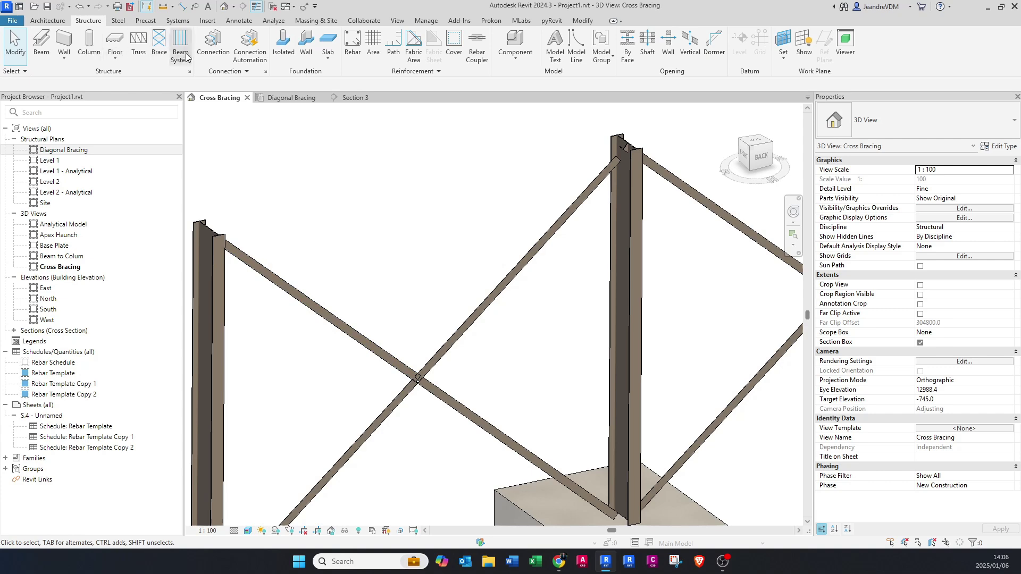
{"action": "left_click", "coordinate": [213, 45]}
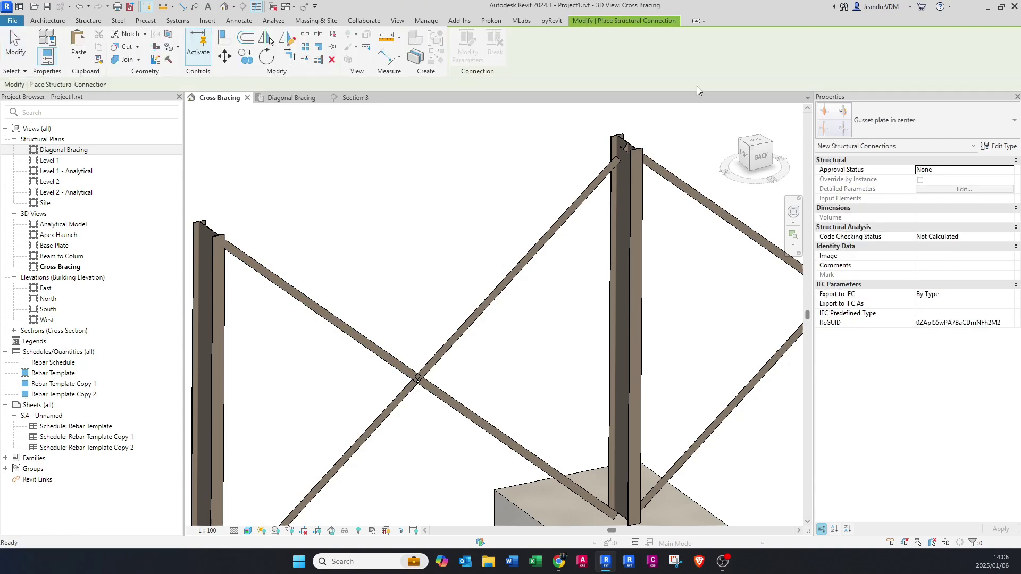
{"action": "left_click", "coordinate": [921, 120]}
{"action": "key", "text": "Escape"}
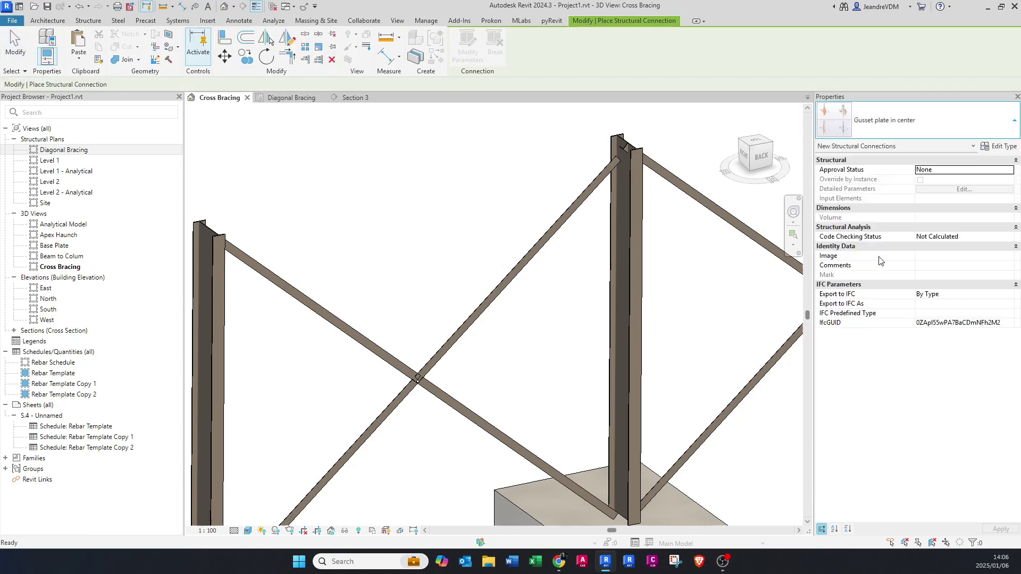
{"action": "left_click", "coordinate": [394, 357]}
{"action": "left_click", "coordinate": [464, 346]}
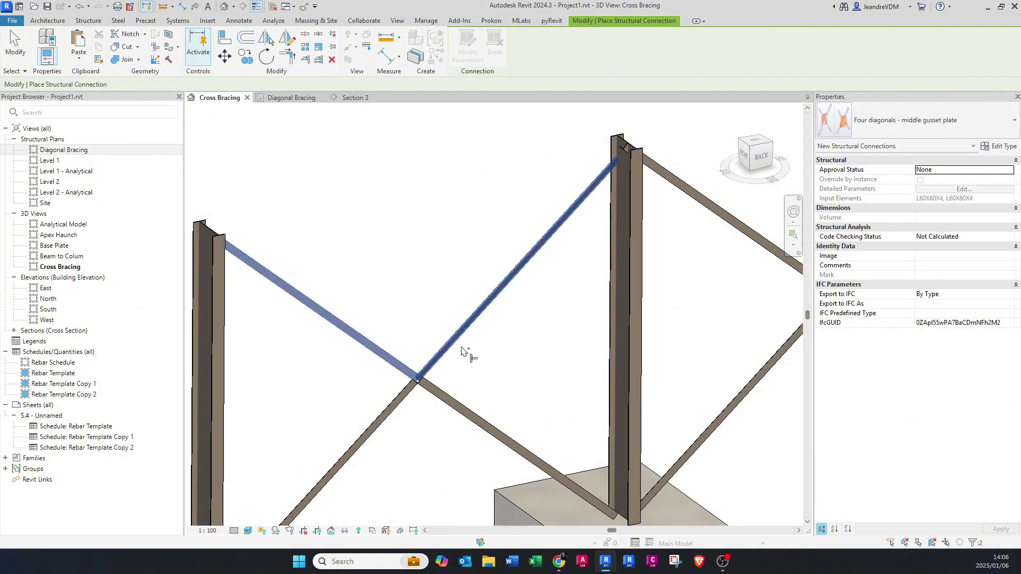
{"action": "left_click", "coordinate": [467, 411]}
{"action": "left_click", "coordinate": [381, 414]}
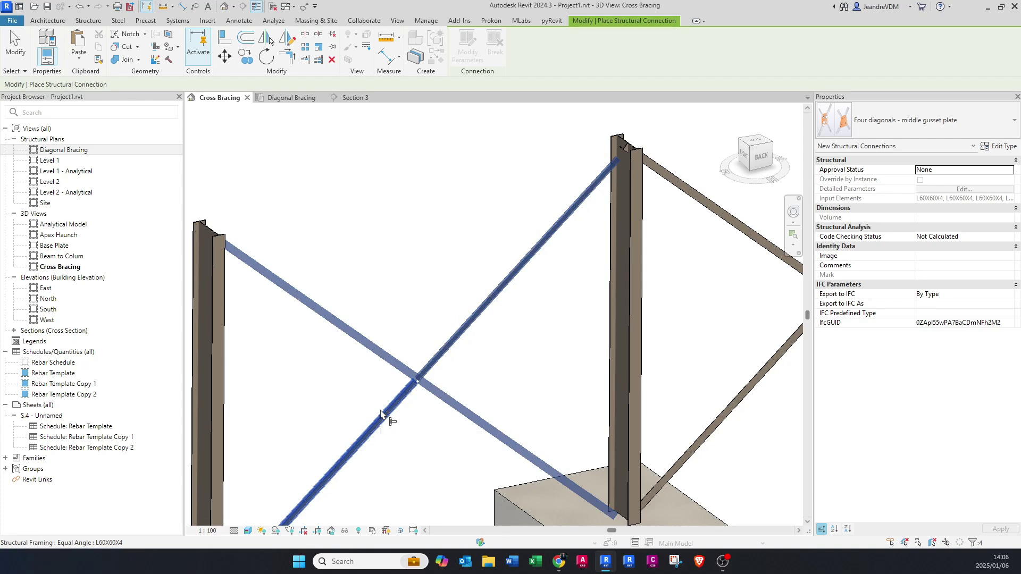
{"action": "key", "text": "Return"}
{"action": "key", "text": "Escape"}
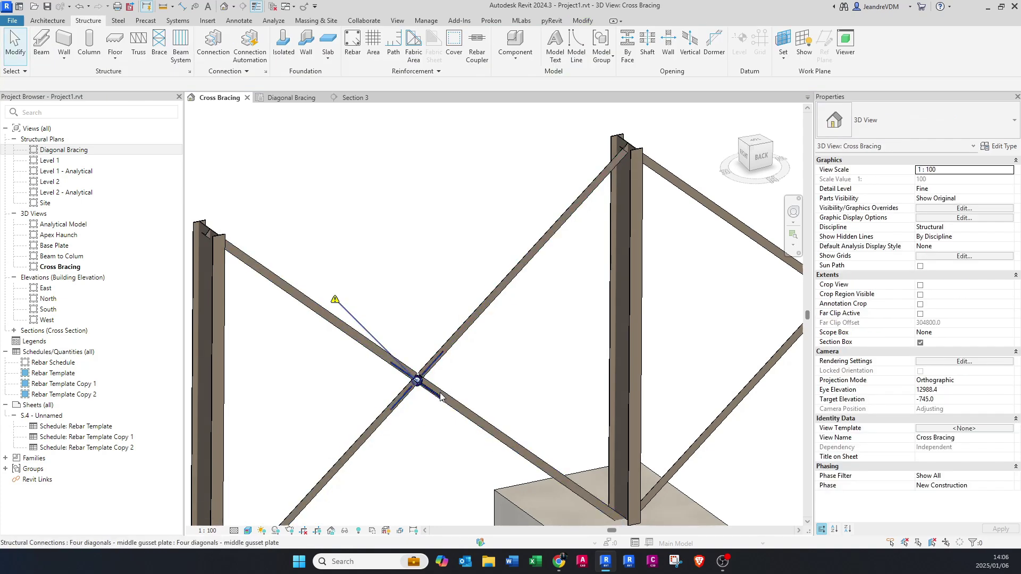
Step: Make the brace numbered 3 the primary member of the four-diagonal connection and check its gusset plate from both sides
{"action": "left_click", "coordinate": [419, 382]}
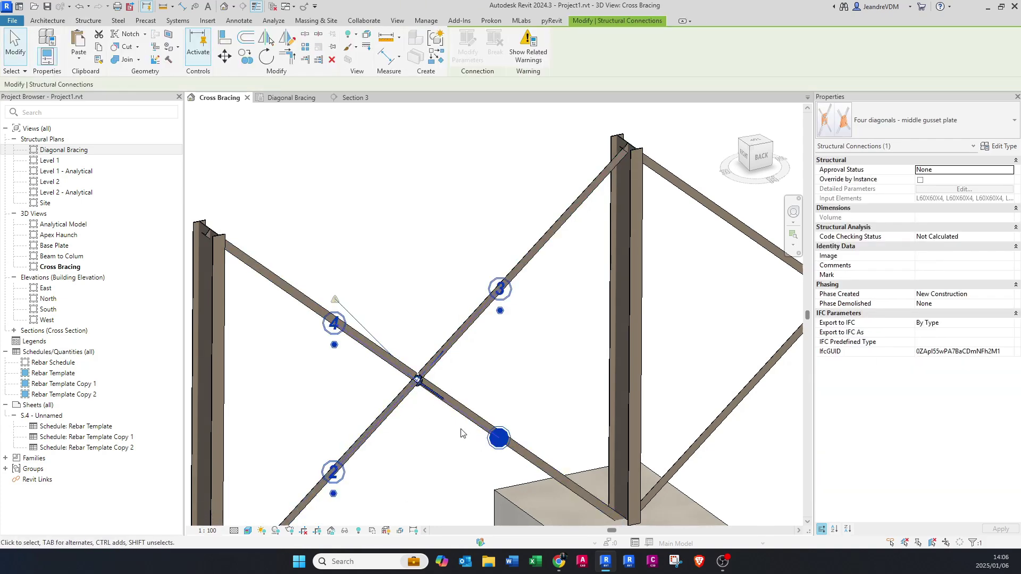
{"action": "left_click", "coordinate": [501, 311]}
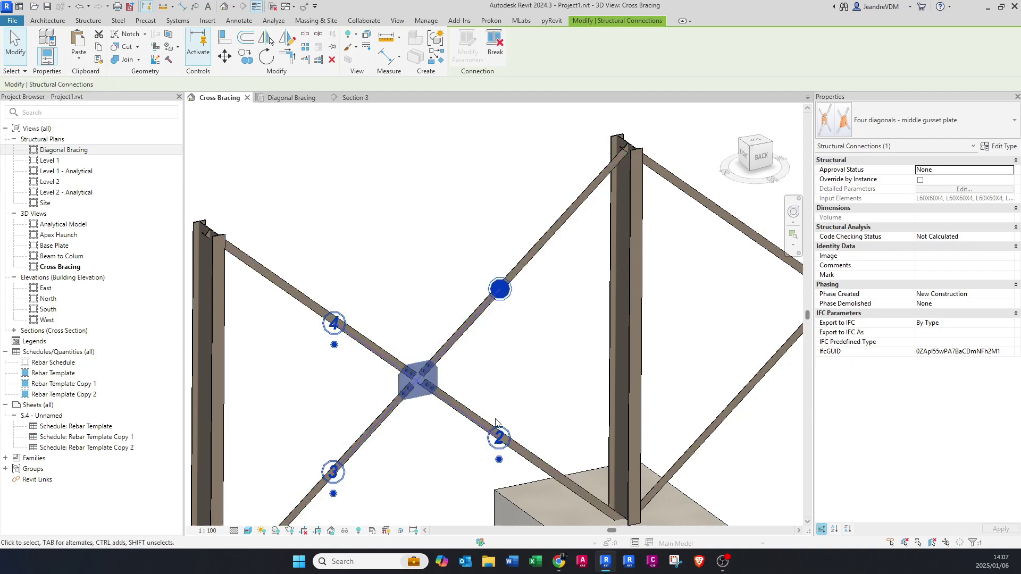
{"action": "left_click", "coordinate": [489, 341]}
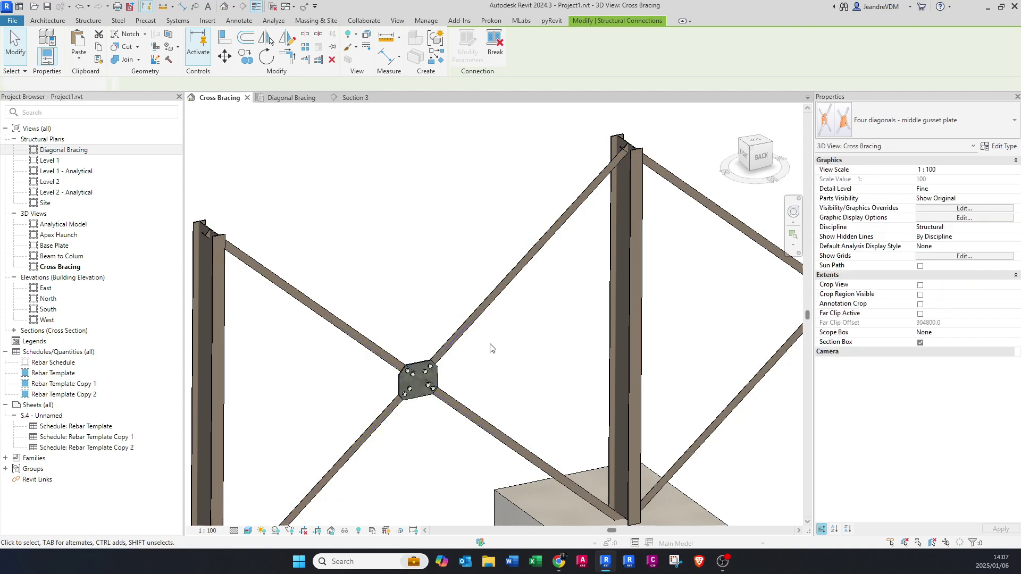
{"action": "scroll", "coordinate": [389, 402], "scroll_direction": "up", "scroll_amount": 4}
{"action": "middle_click_drag", "start_coordinate": [387, 402], "coordinate": [475, 350], "text": "shift"}
{"action": "left_click", "coordinate": [475, 340]}
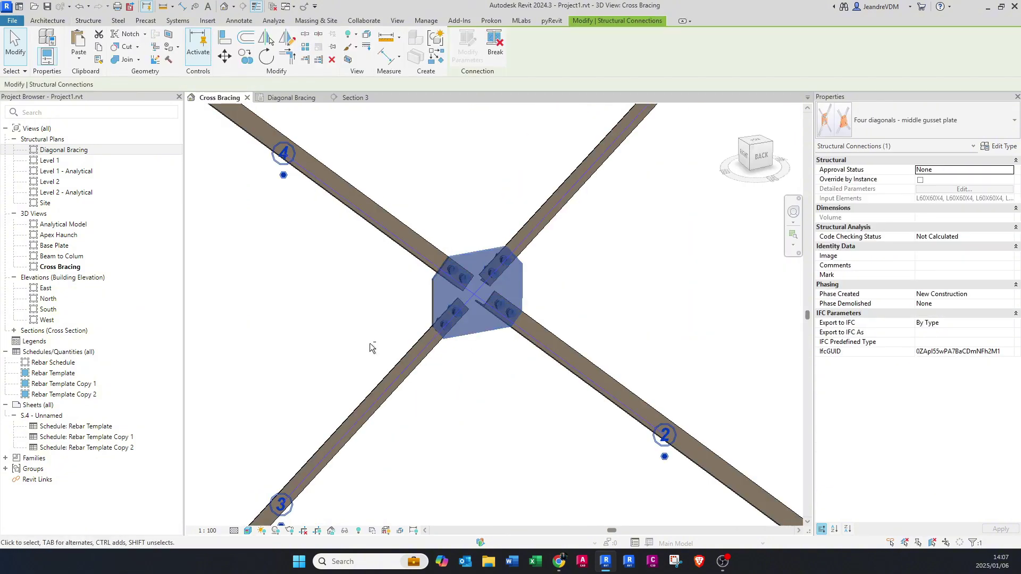
{"action": "middle_click_drag", "start_coordinate": [372, 346], "coordinate": [524, 295], "text": "shift"}
{"action": "left_click", "coordinate": [598, 309]}
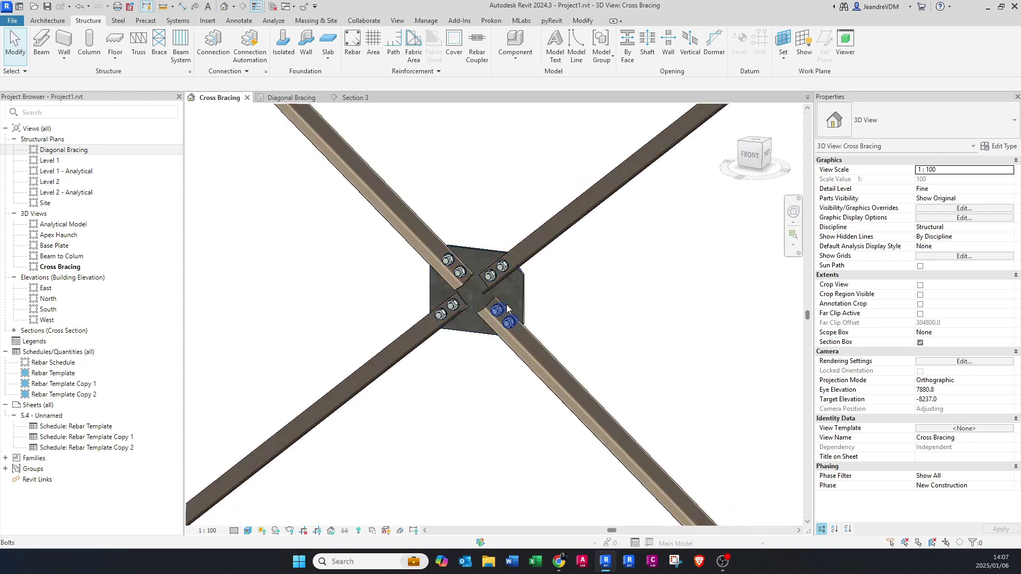
Step: Review the four-diagonal connection type's gusset plate, projection, bolt and first-diagonal bolt distance parameters, and accept them as they are
{"action": "left_click", "coordinate": [524, 295]}
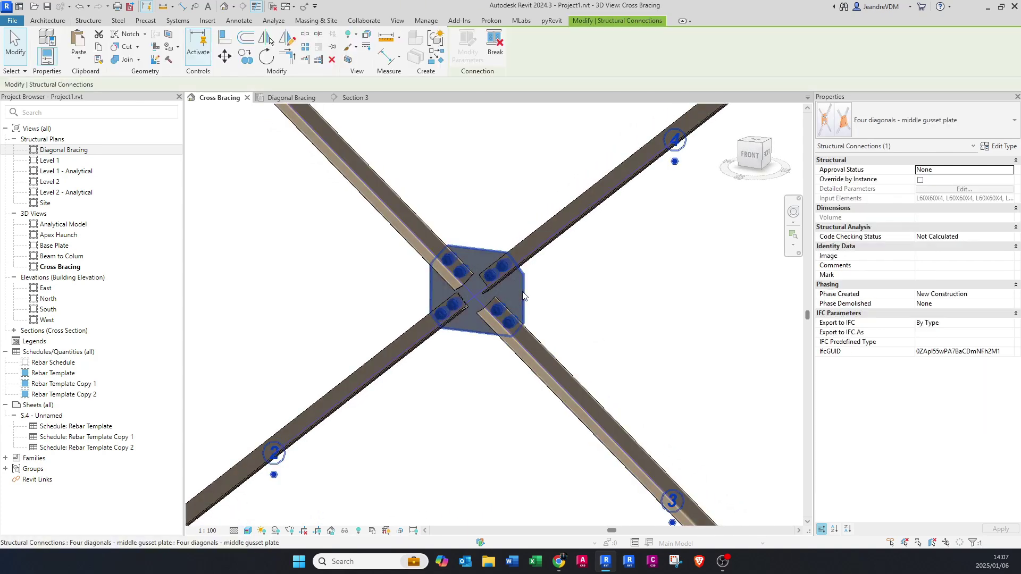
{"action": "left_click", "coordinate": [1000, 147]}
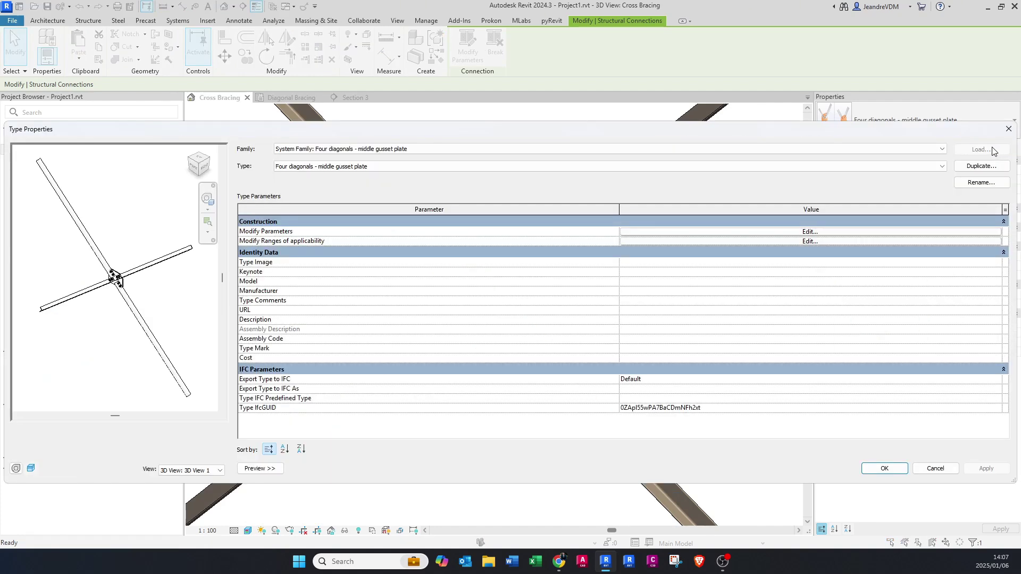
{"action": "left_click", "coordinate": [809, 232]}
{"action": "scroll", "coordinate": [125, 277], "scroll_direction": "up", "scroll_amount": 6}
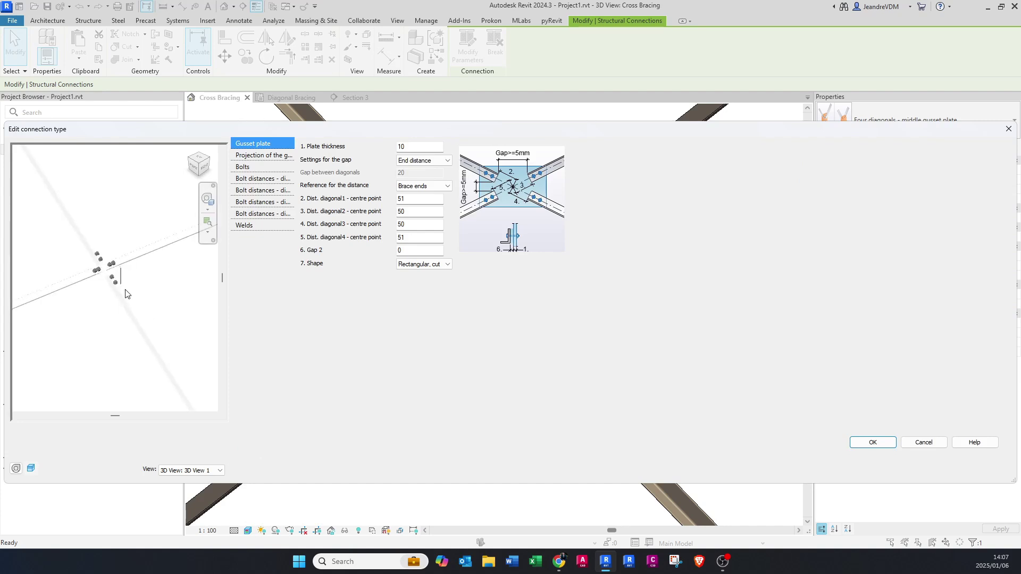
{"action": "middle_click_drag", "start_coordinate": [127, 259], "coordinate": [129, 263], "text": "shift"}
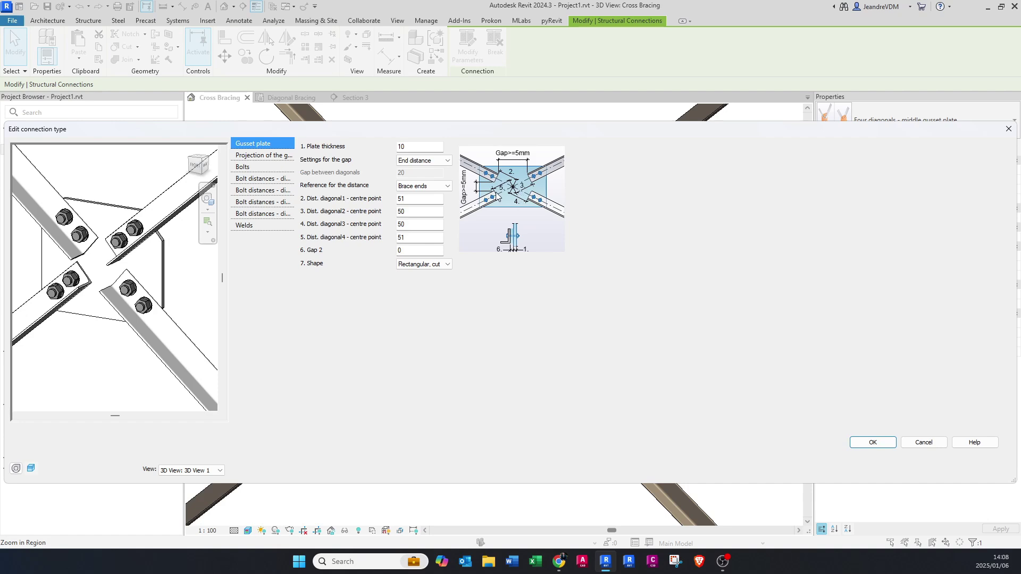
{"action": "left_click", "coordinate": [270, 156]}
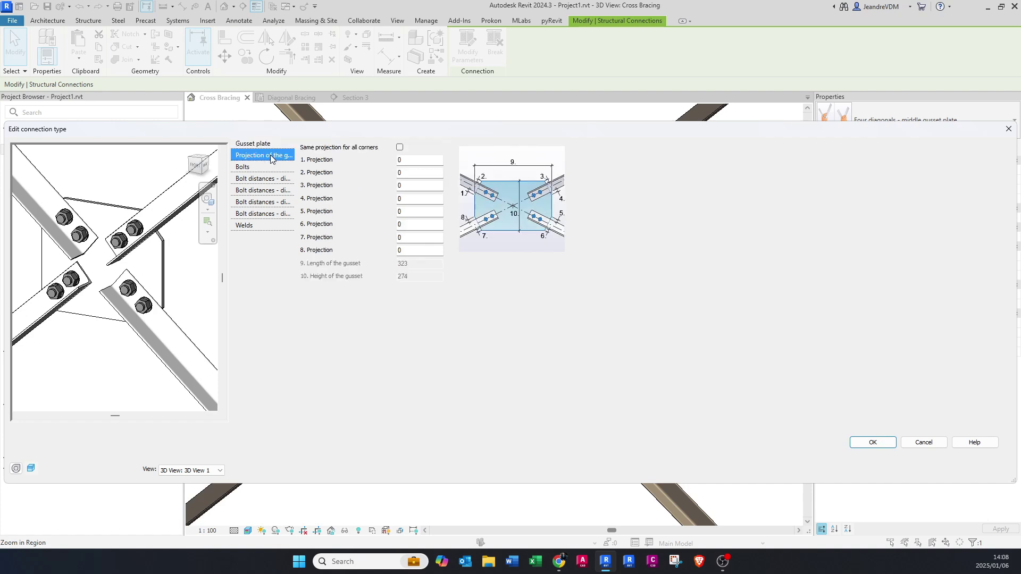
{"action": "left_click", "coordinate": [265, 168]}
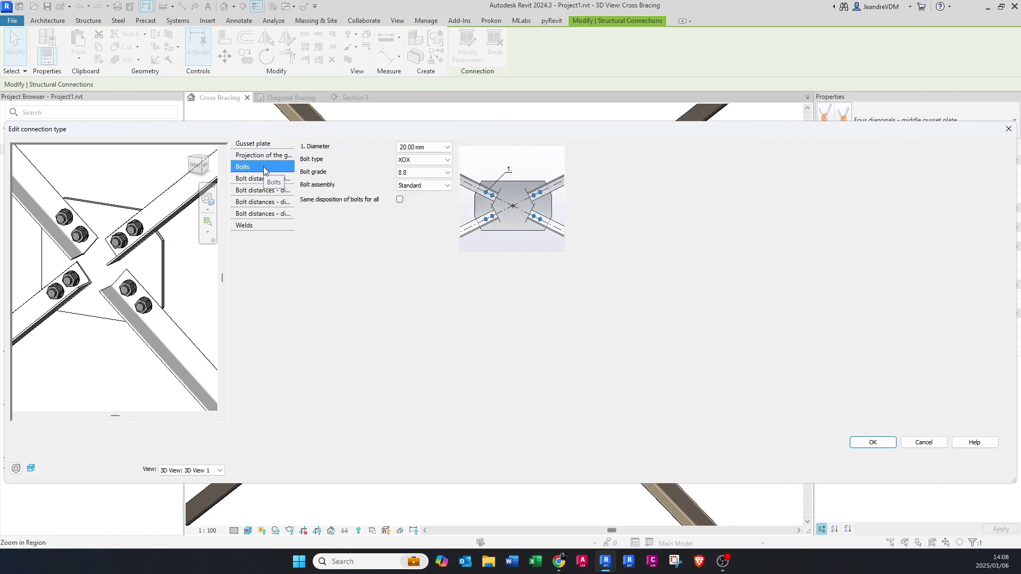
{"action": "left_click", "coordinate": [254, 181]}
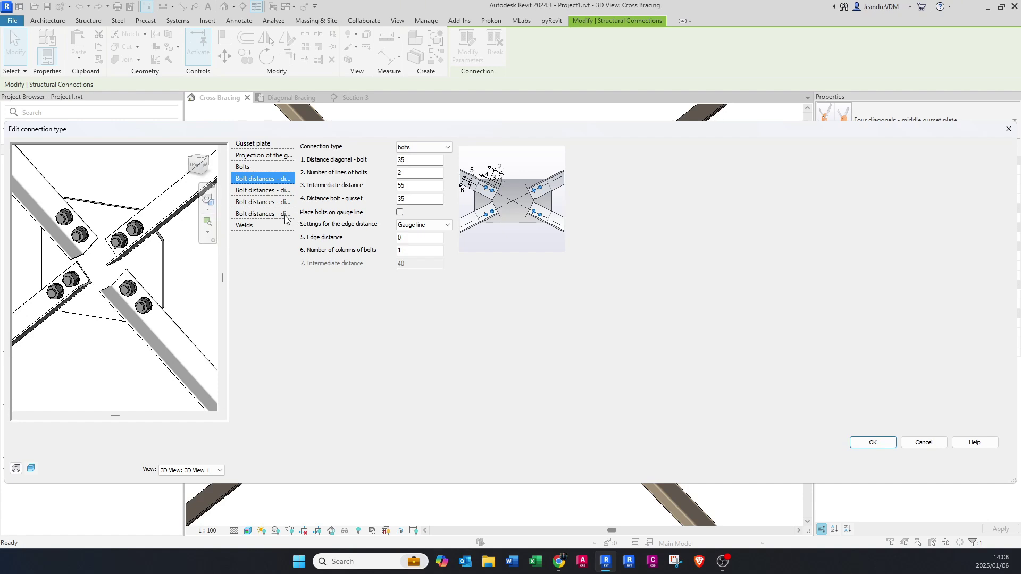
{"action": "left_click", "coordinate": [886, 443]}
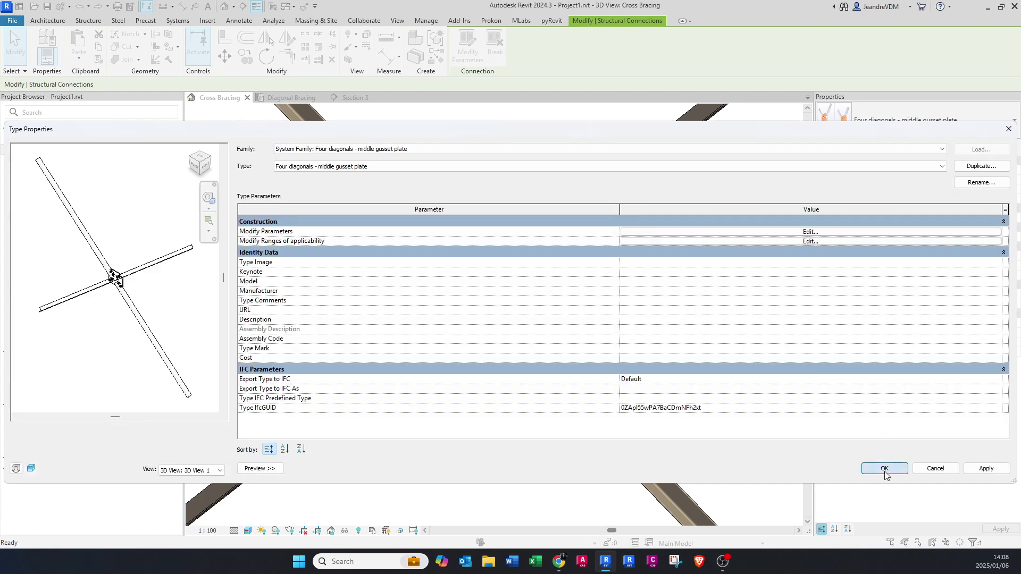
{"action": "left_click", "coordinate": [886, 472]}
Step: Examine the two gusset plate connections in both braced bays from the front and back
{"action": "scroll", "coordinate": [525, 335], "scroll_direction": "down", "scroll_amount": 5}
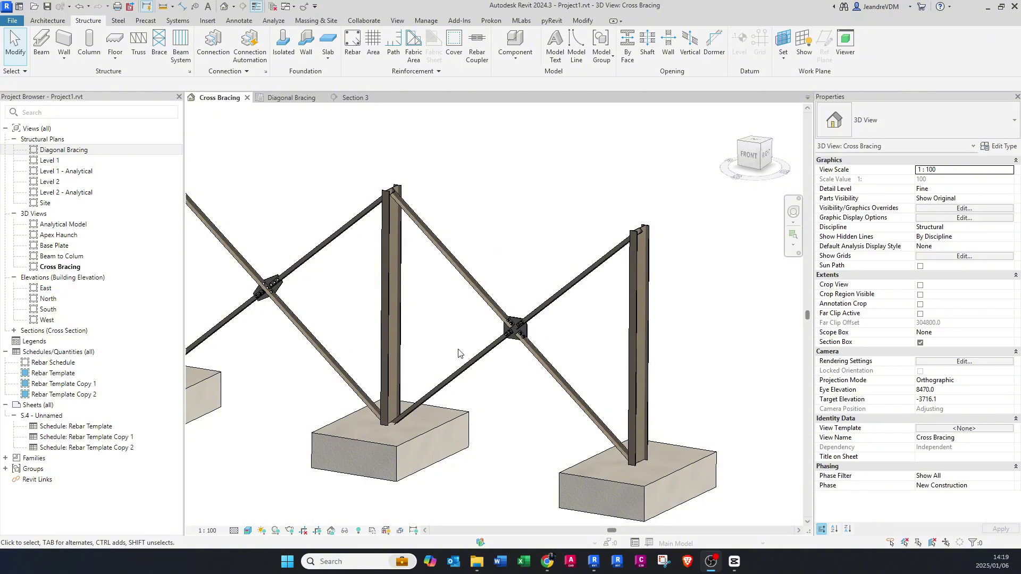
{"action": "middle_click_drag", "start_coordinate": [532, 361], "coordinate": [449, 347], "text": "shift"}
{"action": "scroll", "coordinate": [448, 346], "scroll_direction": "up", "scroll_amount": 5}
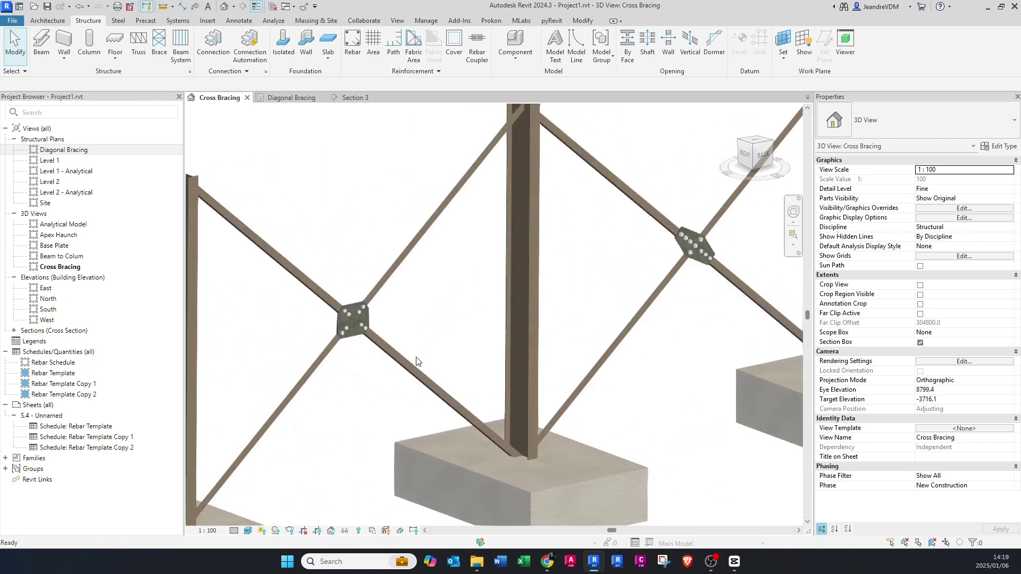
{"action": "scroll", "coordinate": [580, 351], "scroll_direction": "down", "scroll_amount": 2}
{"action": "middle_click_drag", "start_coordinate": [564, 349], "coordinate": [538, 404], "text": "shift"}
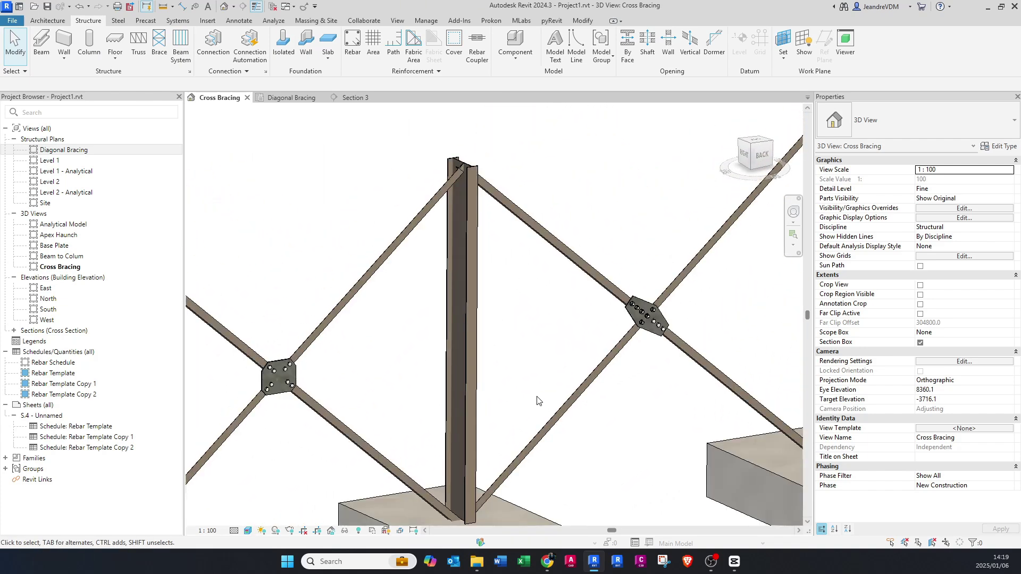
{"action": "scroll", "coordinate": [537, 400], "scroll_direction": "down", "scroll_amount": 1}
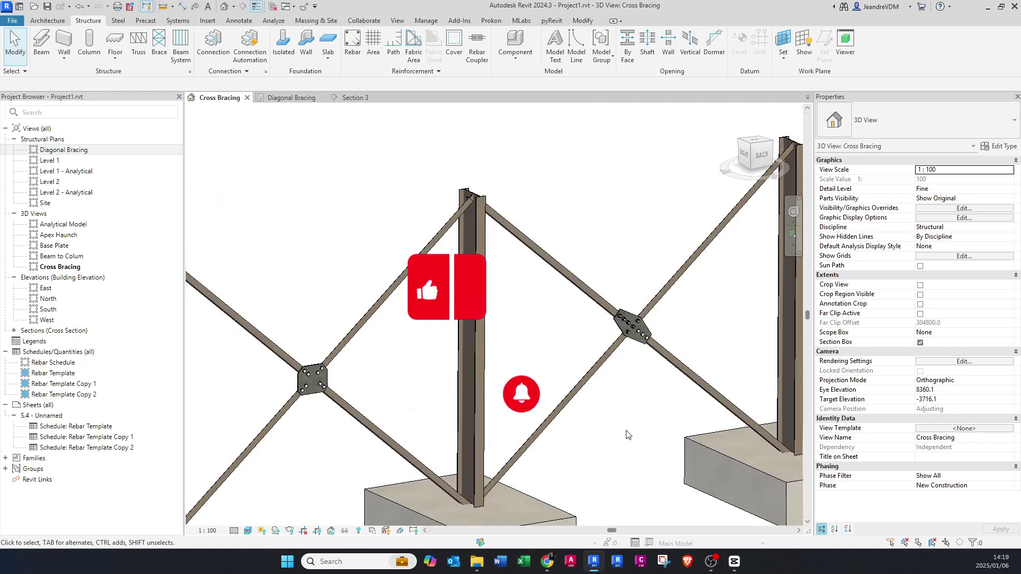